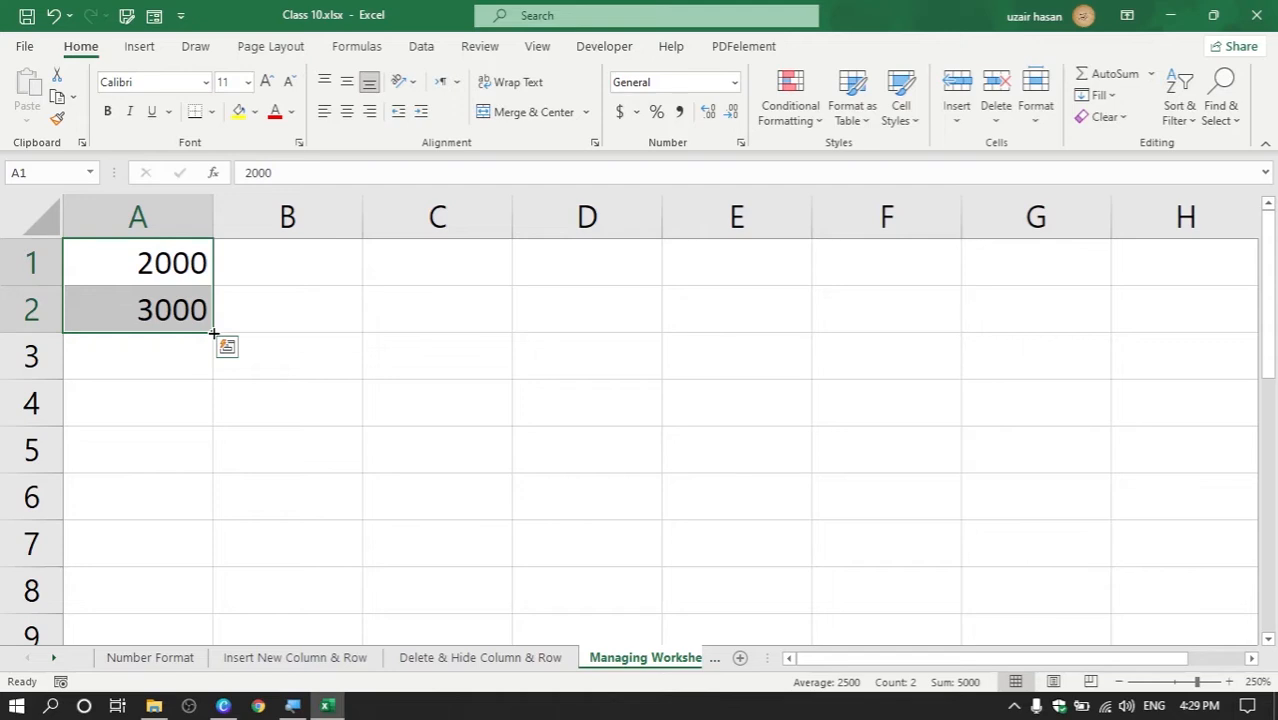
Extend the series down to 8000 in A7, then select A1:A7 for formatting
left_click_drag(214, 333, 209, 583)
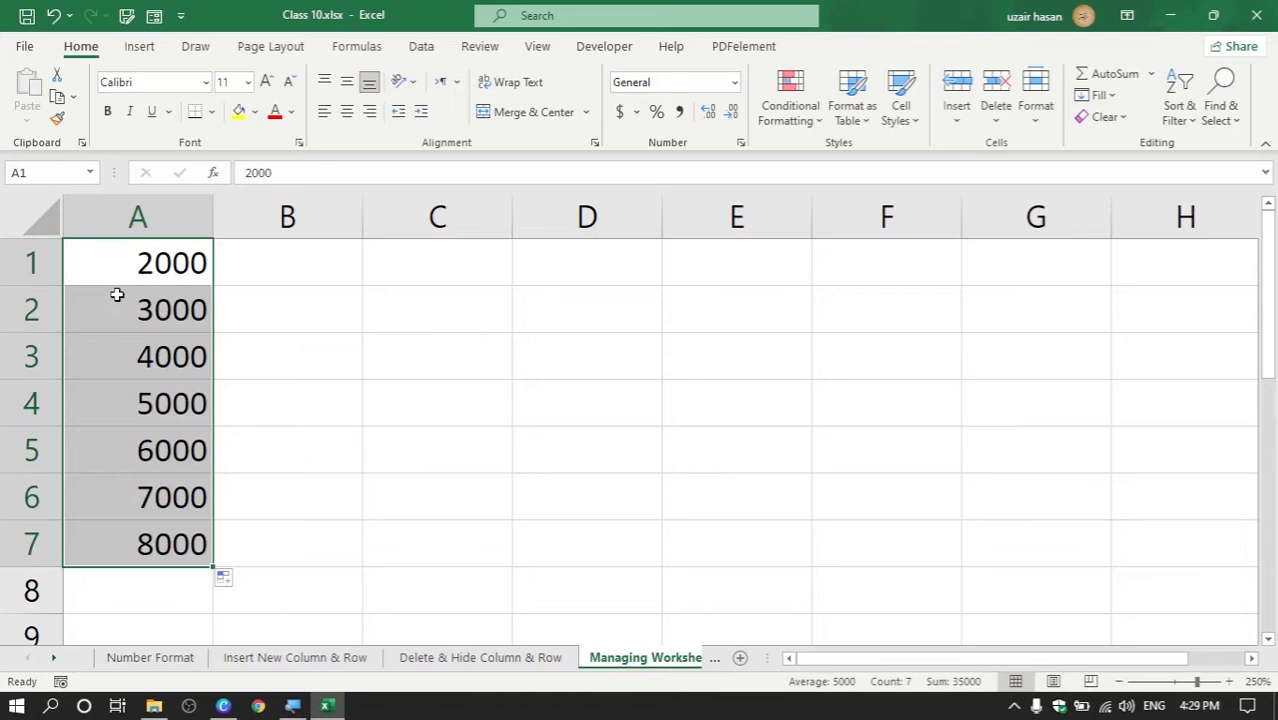
left_click(308, 320)
left_click_drag(177, 257, 160, 538)
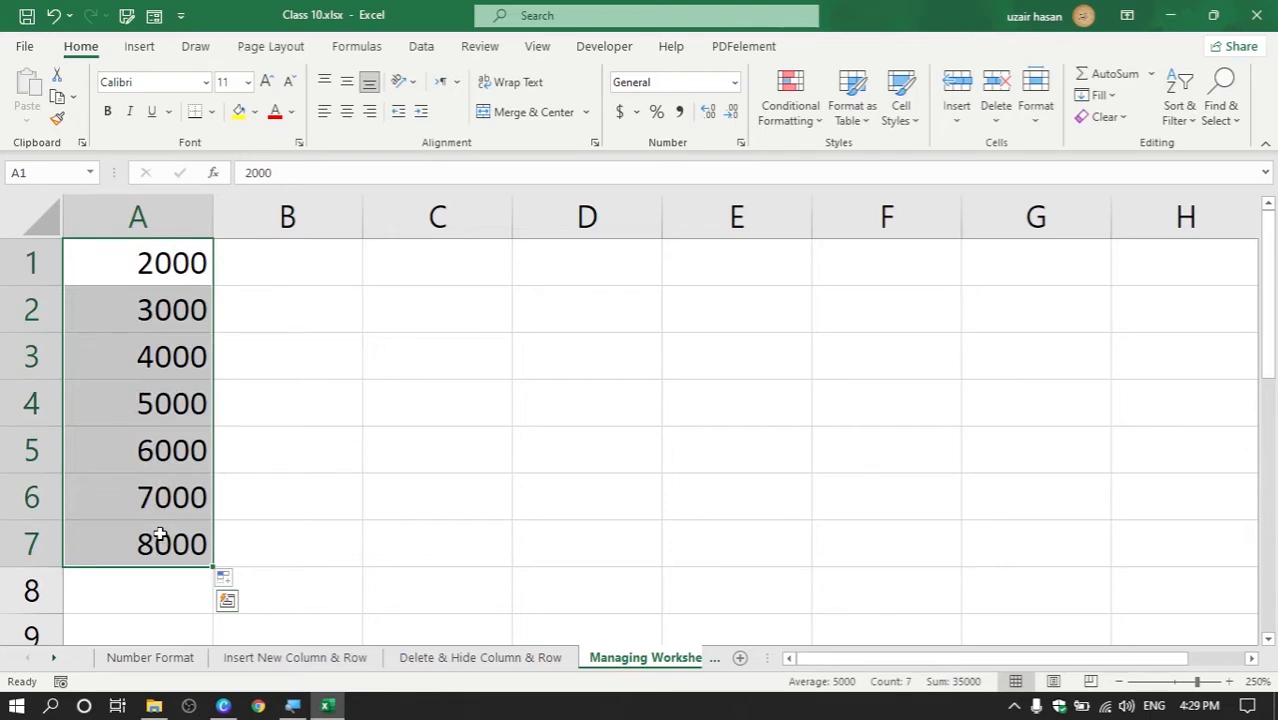
key("ctrl+1")
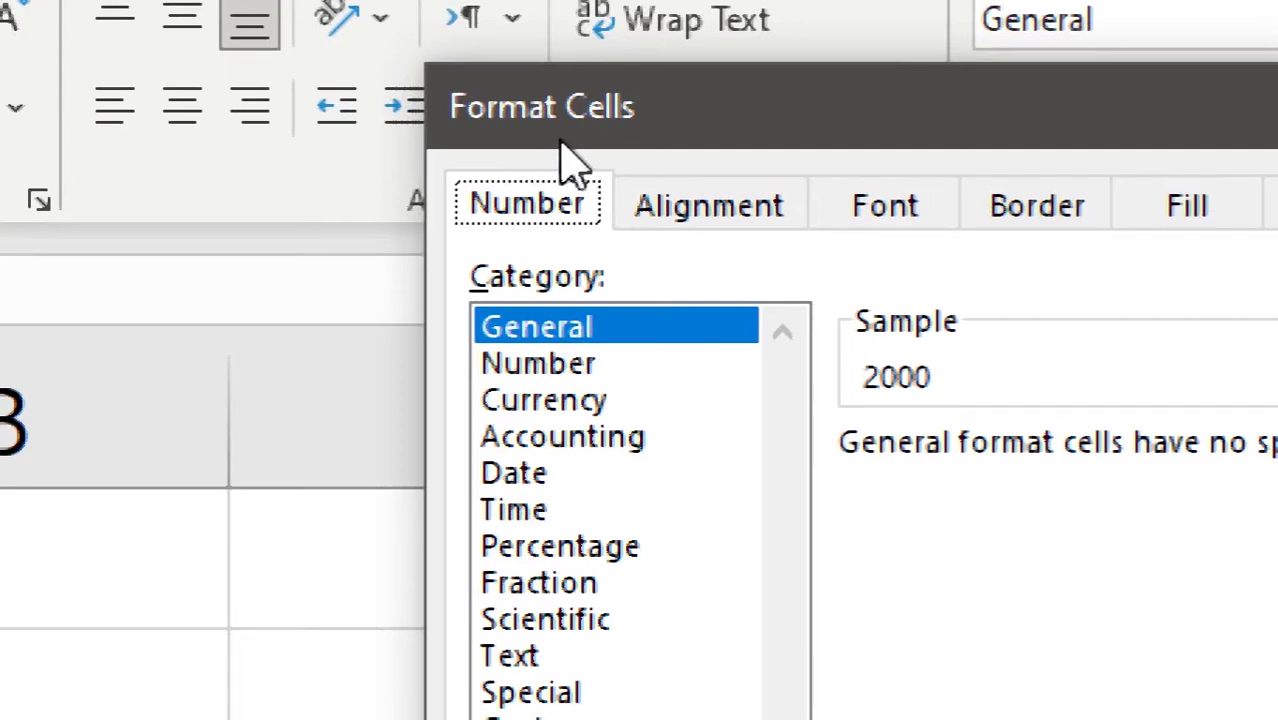
Format A1:A7 as Number with a 1000 separator and 2 decimals, then widen column A
left_click(566, 377)
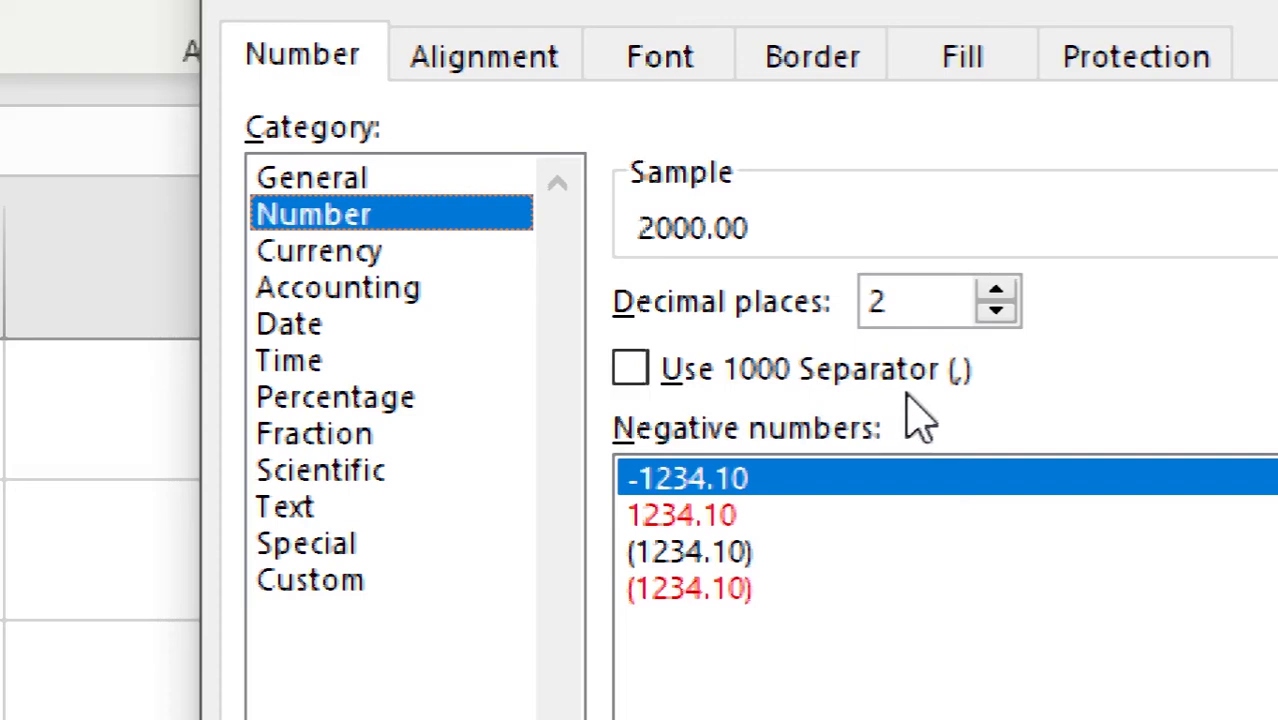
left_click(630, 372)
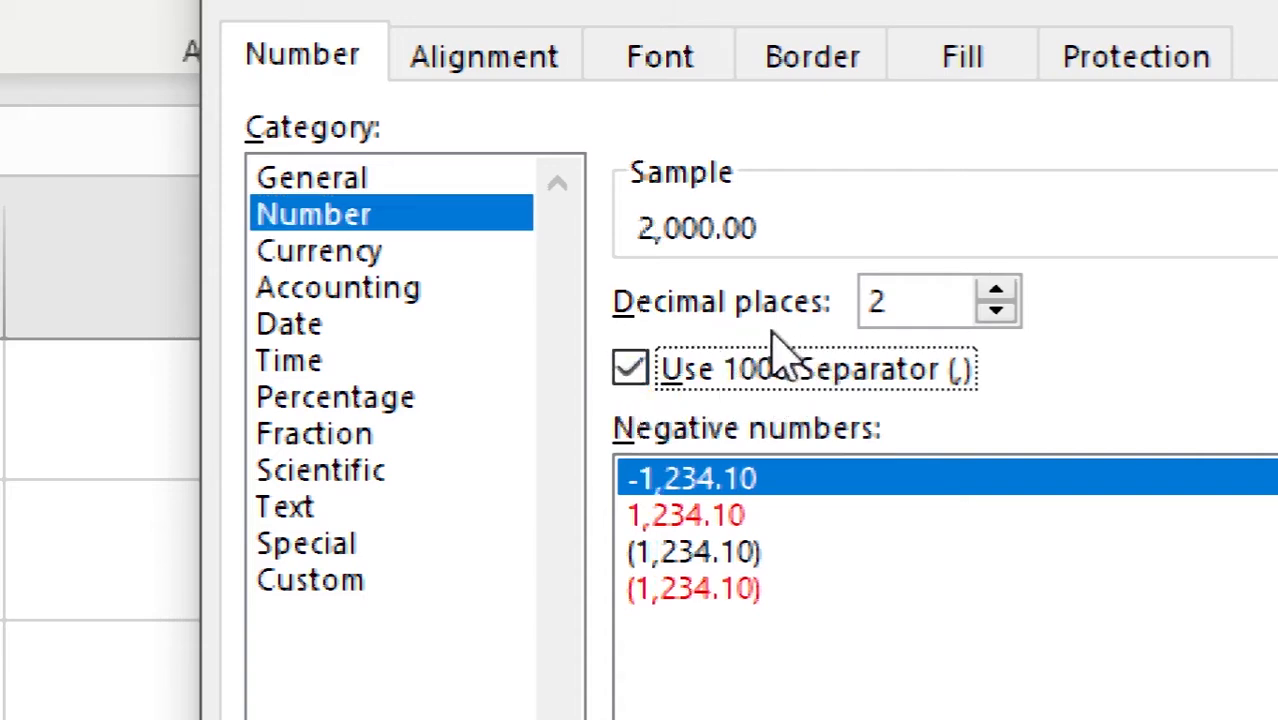
left_click_drag(899, 300, 847, 300)
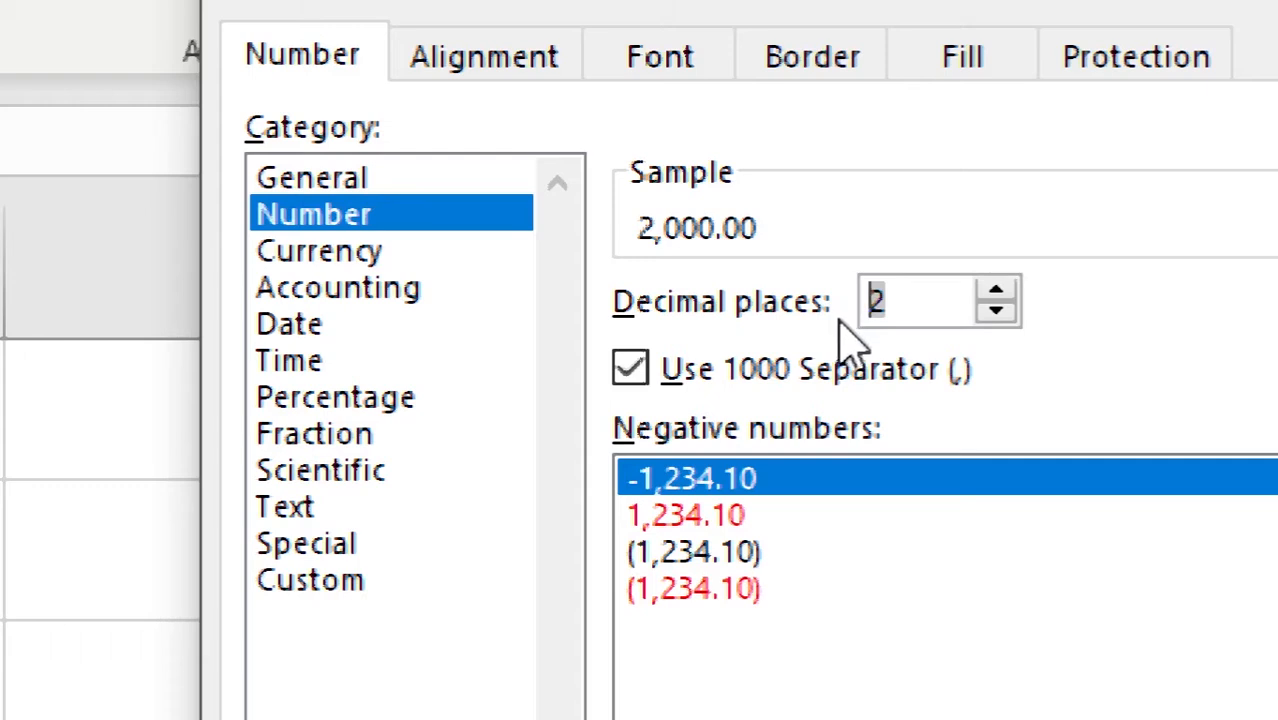
left_click(998, 312)
left_click(998, 312)
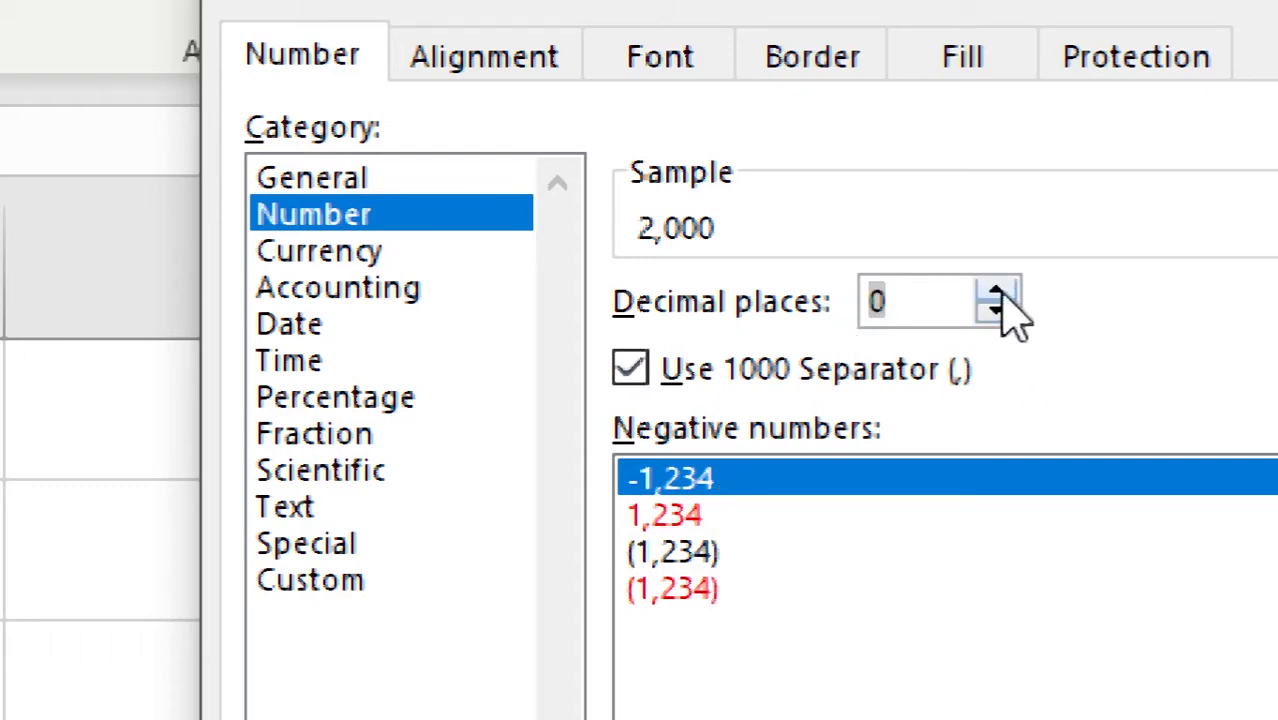
left_click(1000, 296)
left_click(1000, 296)
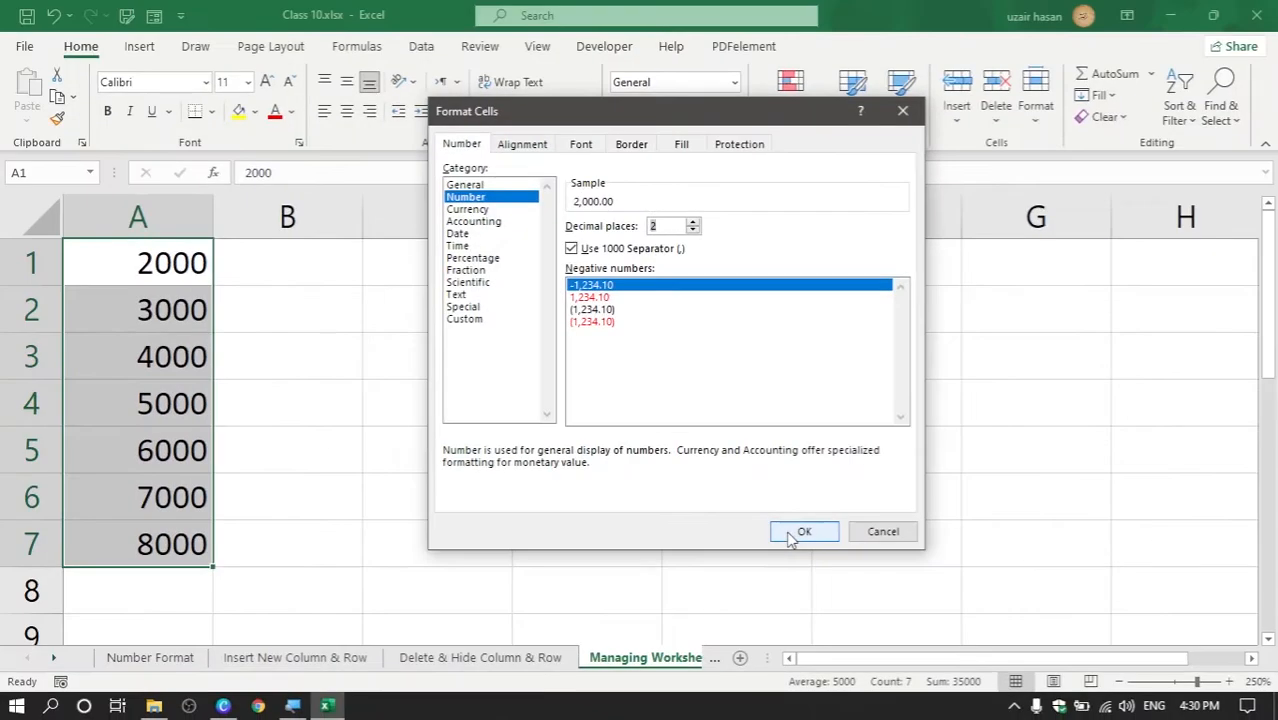
left_click(795, 535)
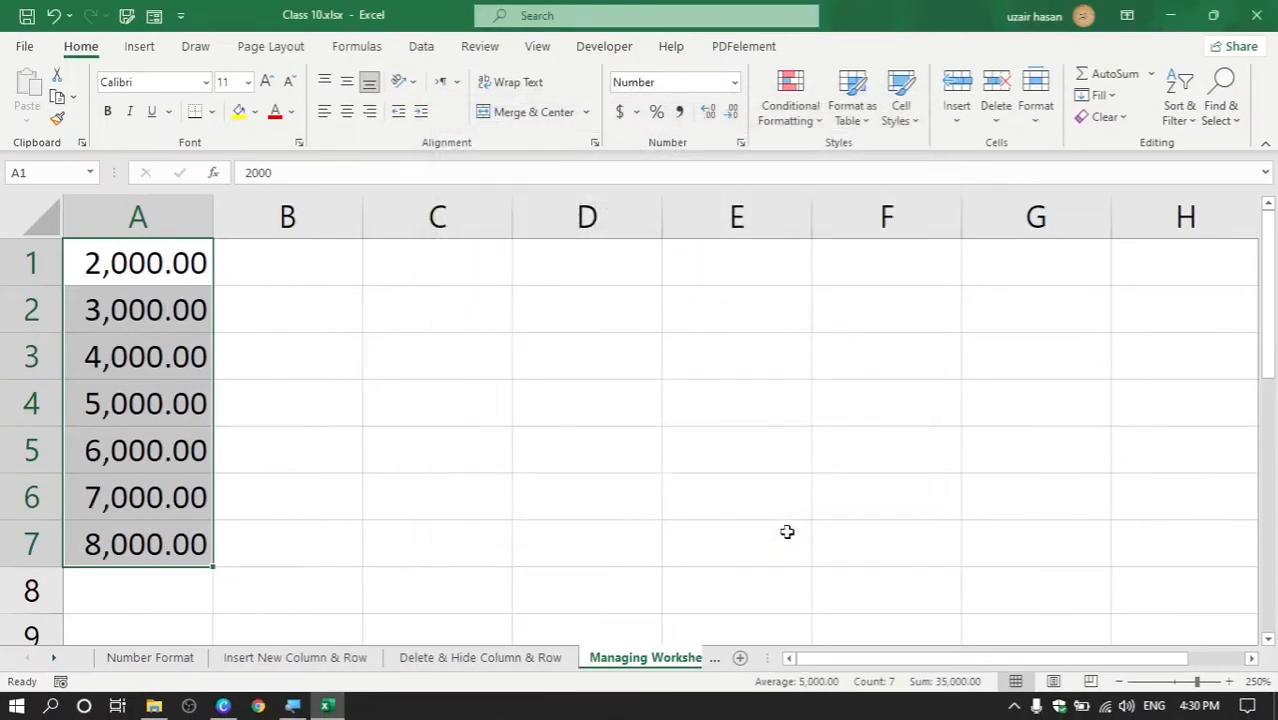
left_click_drag(215, 217, 353, 217)
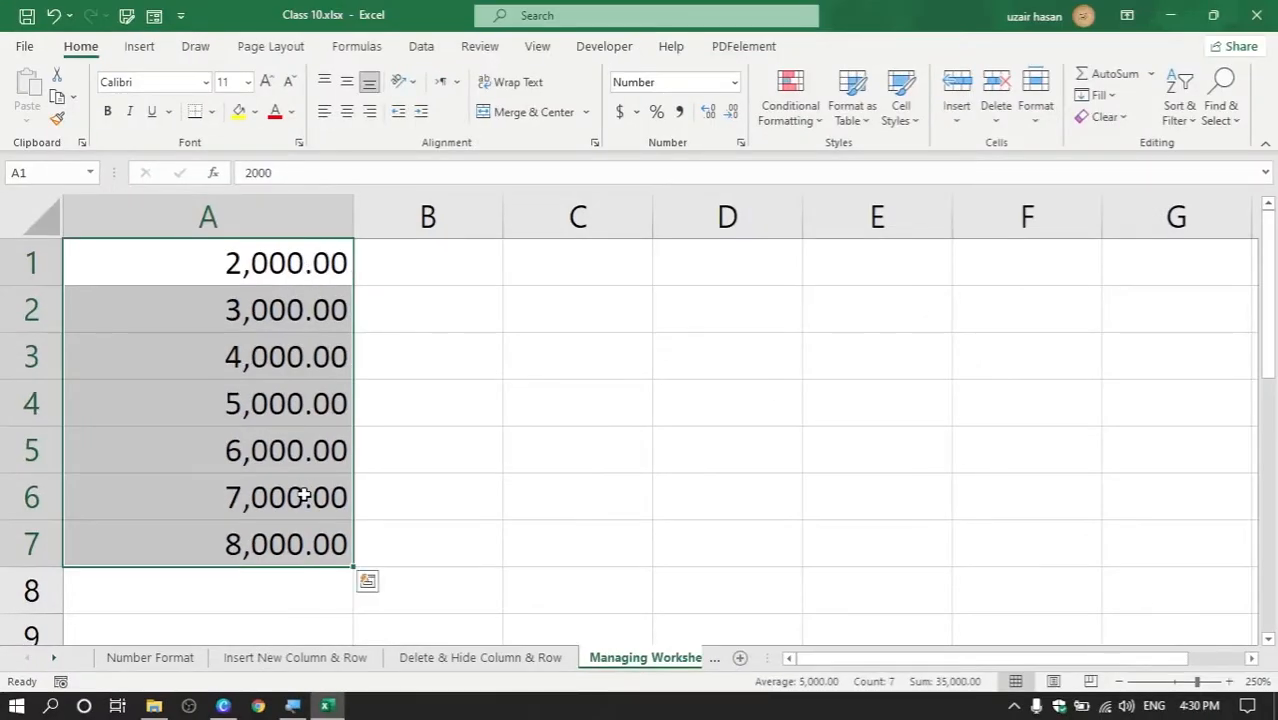
Apply the Currency format to A1:A7, showing $2,000.00 through $8,000.00
key("ctrl+1")
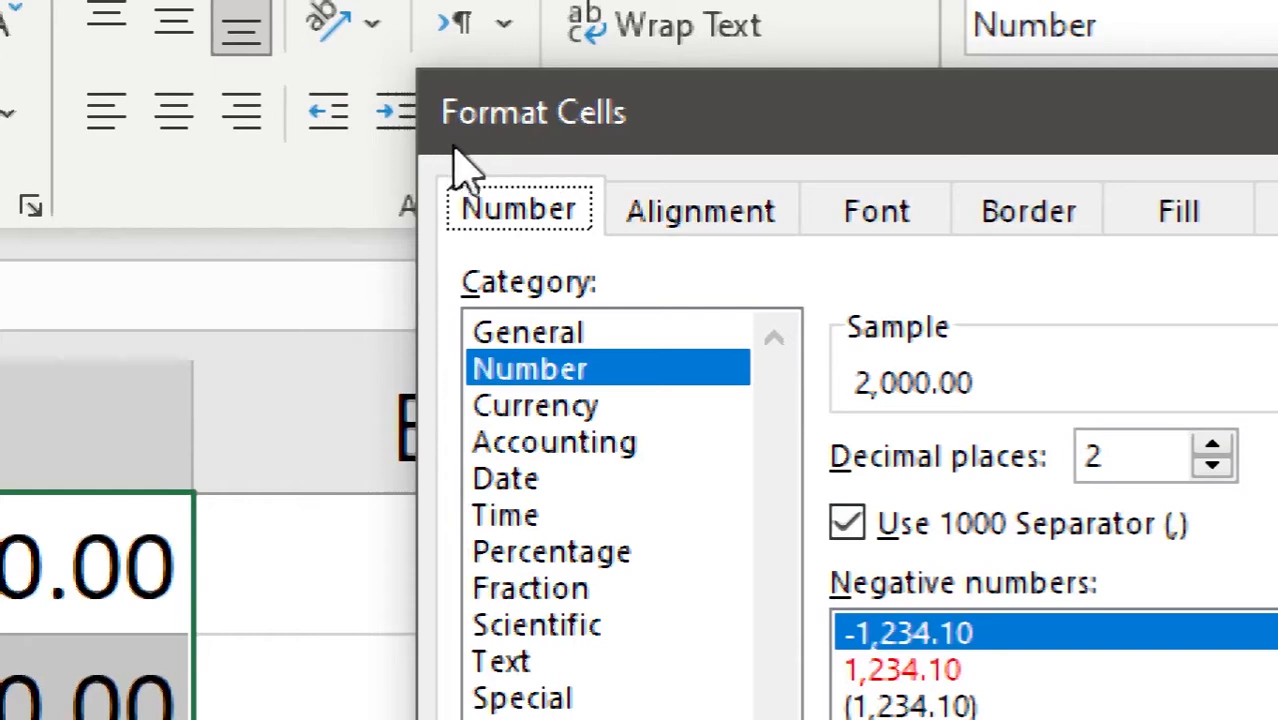
left_click(566, 408)
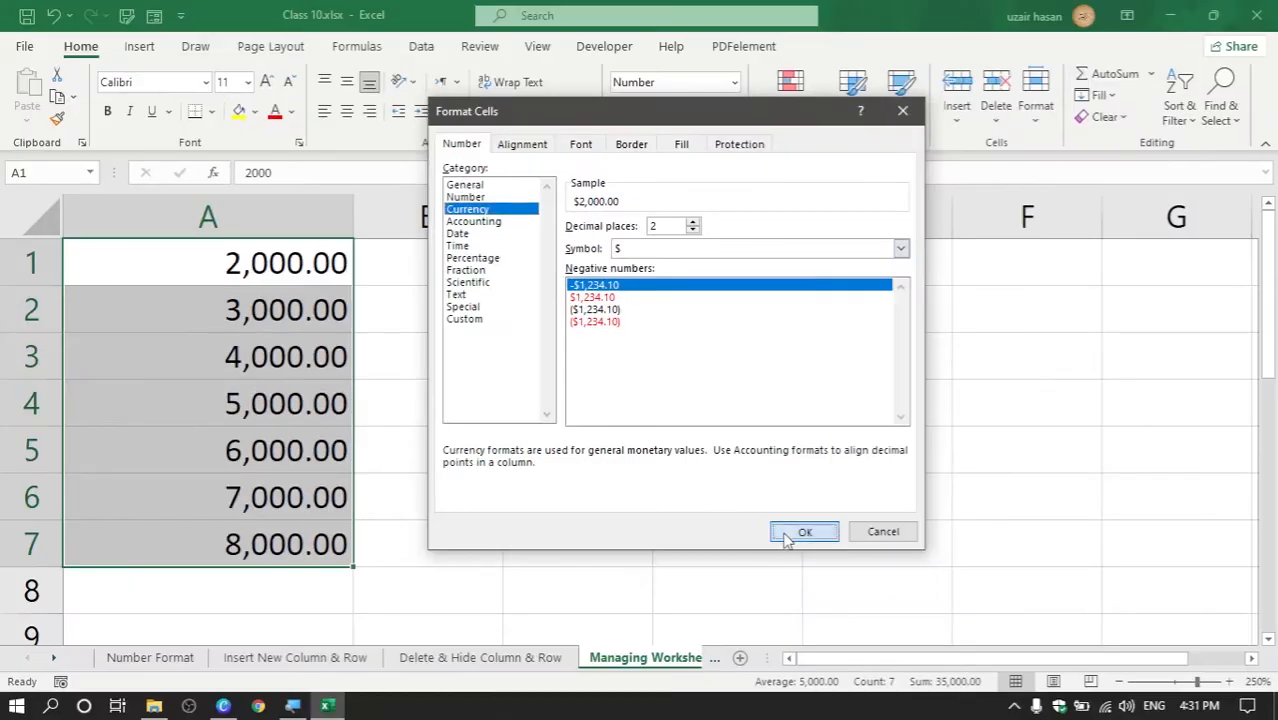
left_click(790, 533)
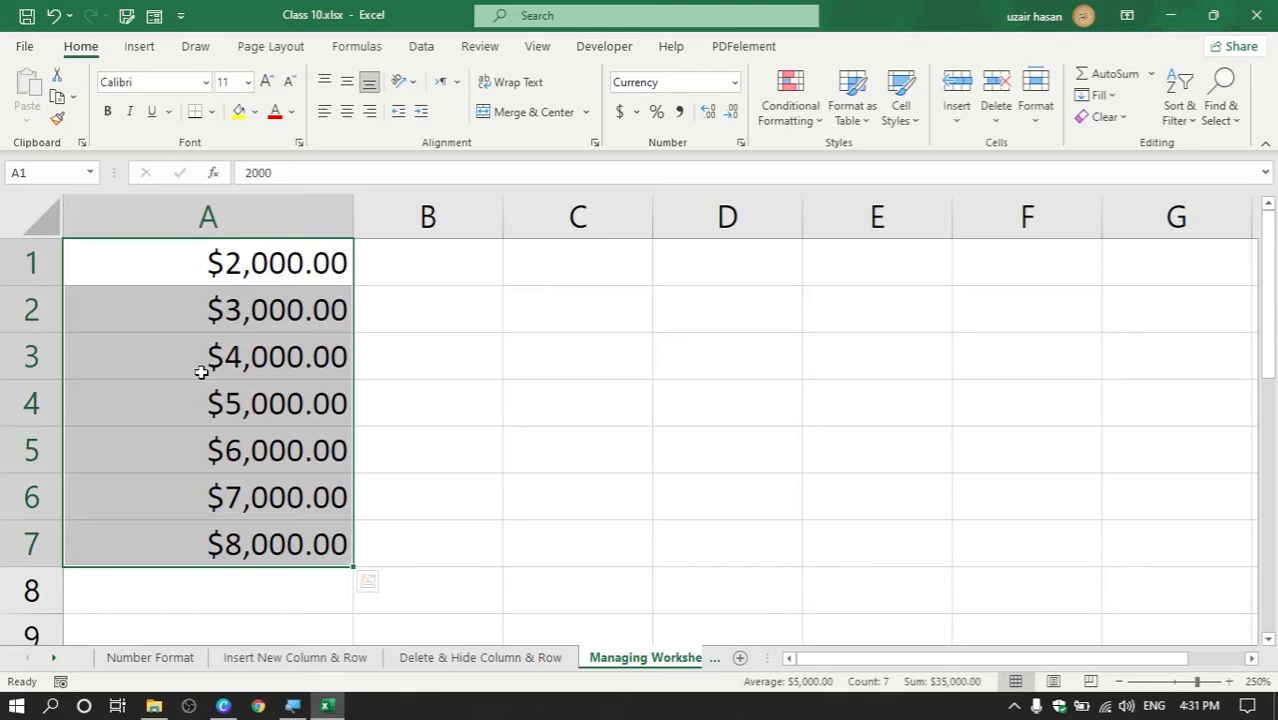
key("ctrl+1")
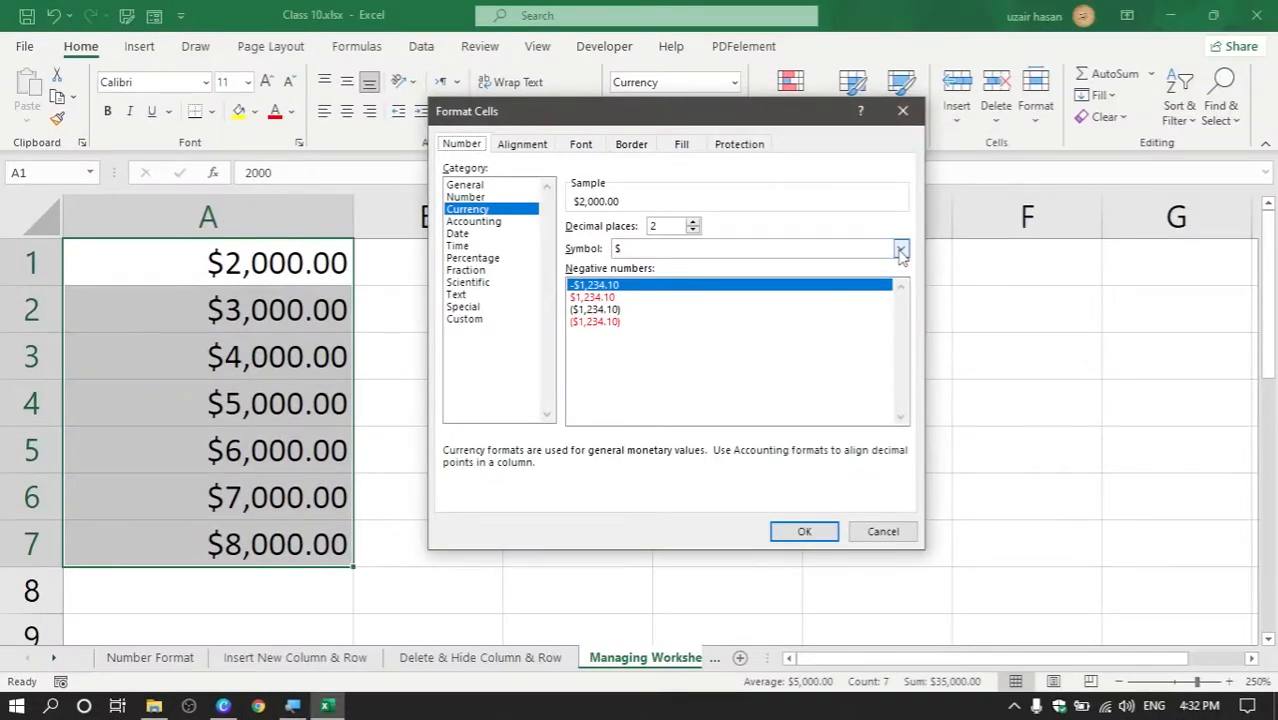
Change the A1:A7 currency symbol from $ to Rs Urdu (Pakistan)
left_click(900, 250)
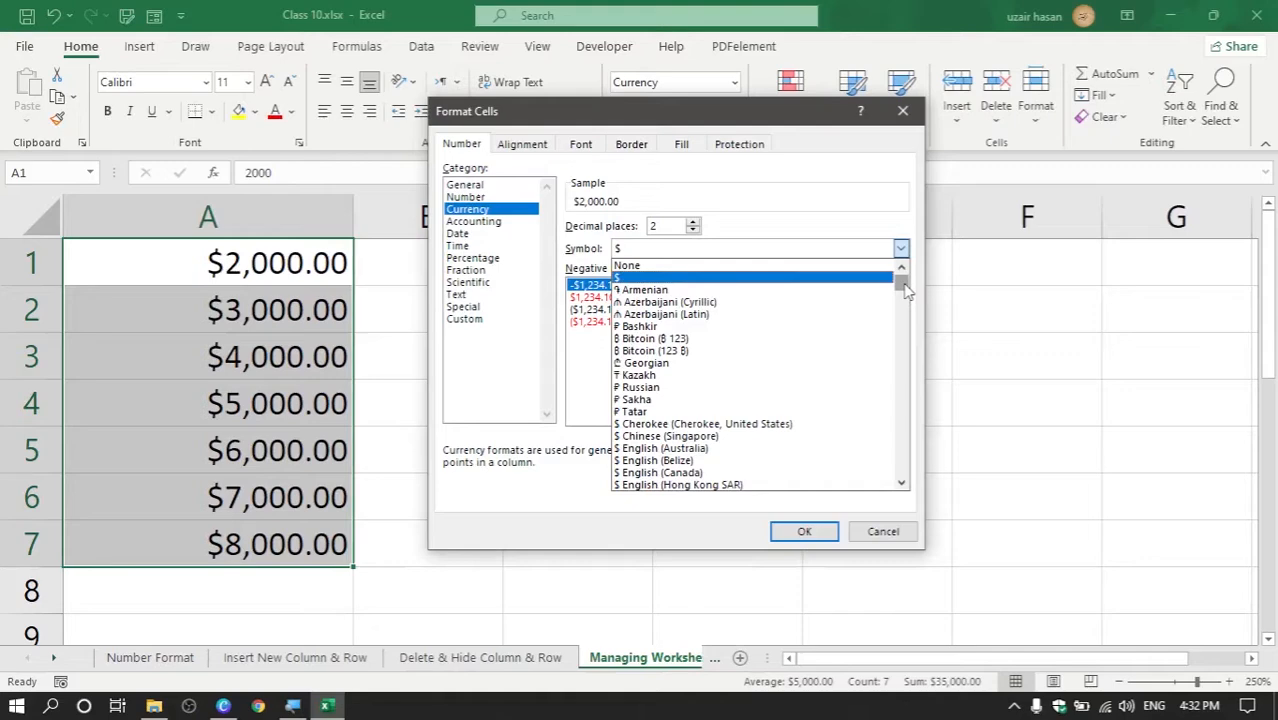
left_click_drag(922, 282, 908, 391)
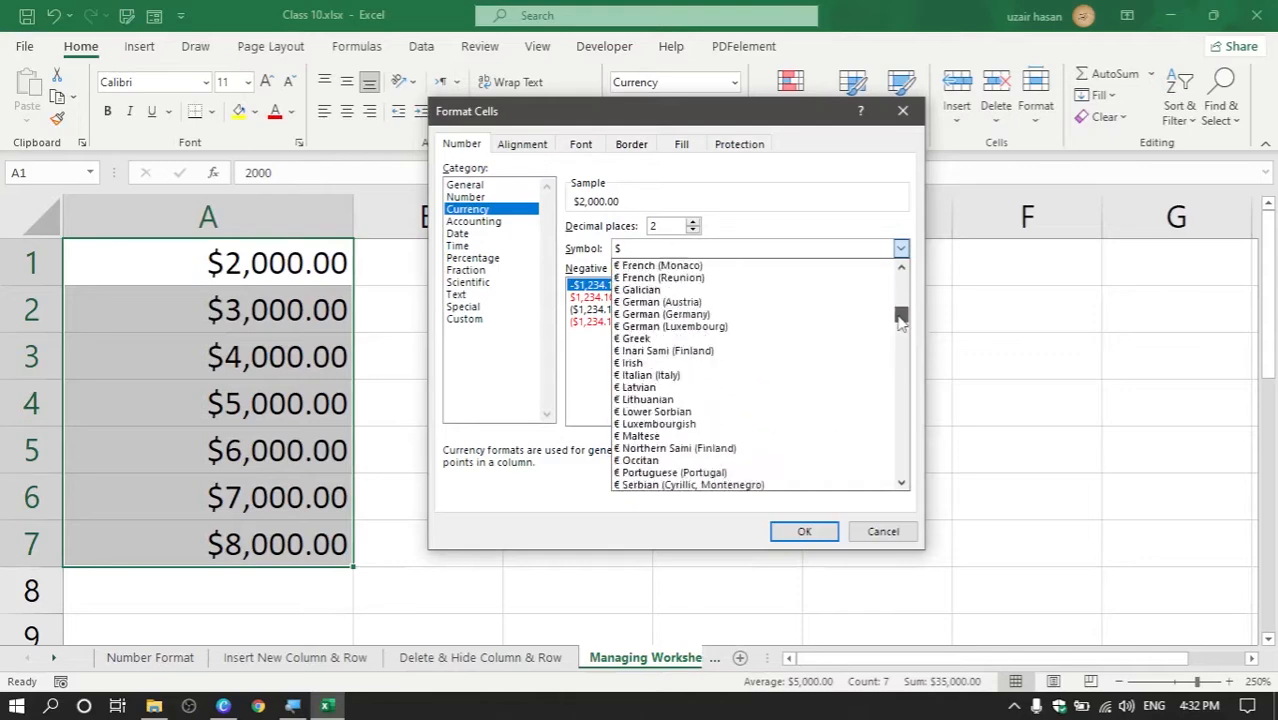
left_click_drag(901, 320, 903, 373)
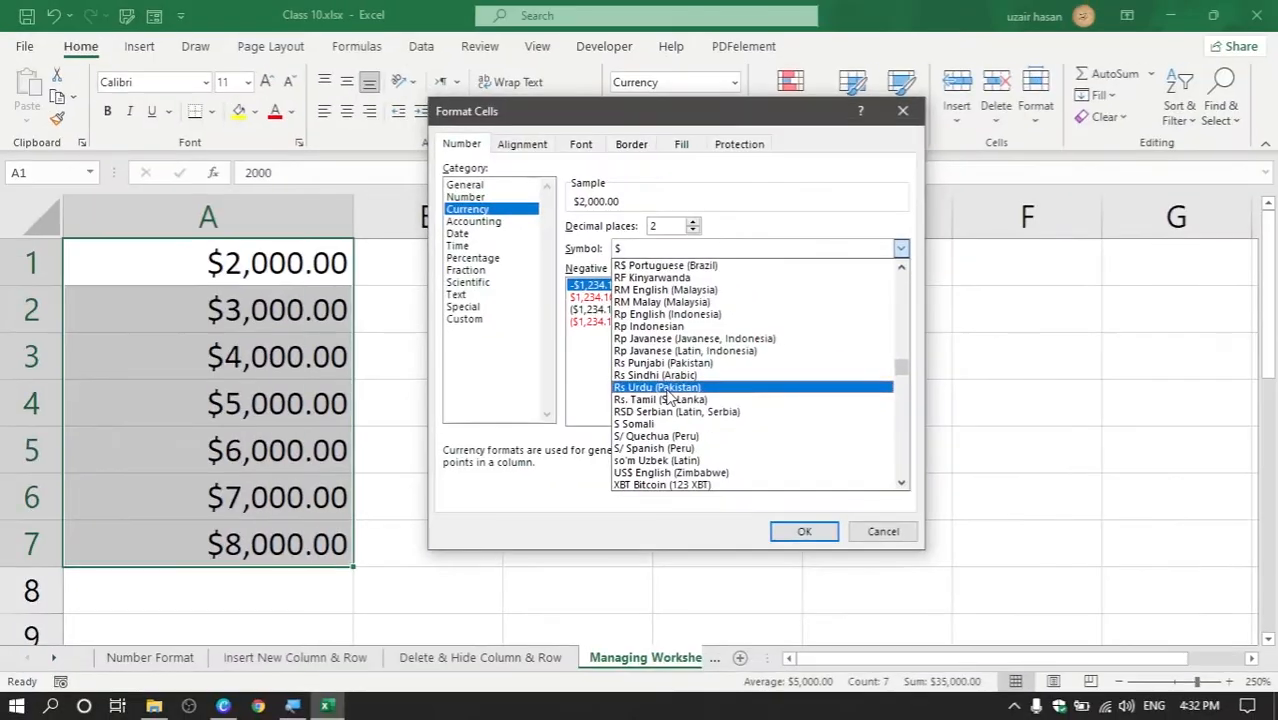
left_click(667, 389)
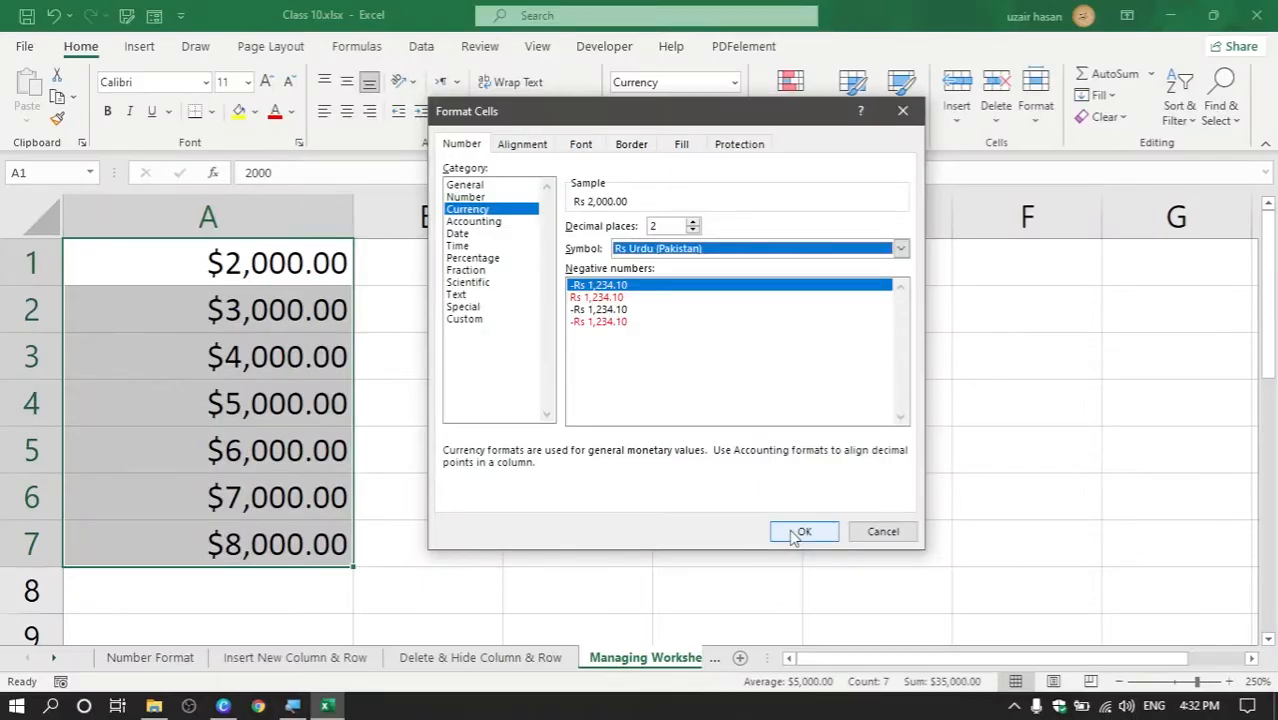
left_click(799, 533)
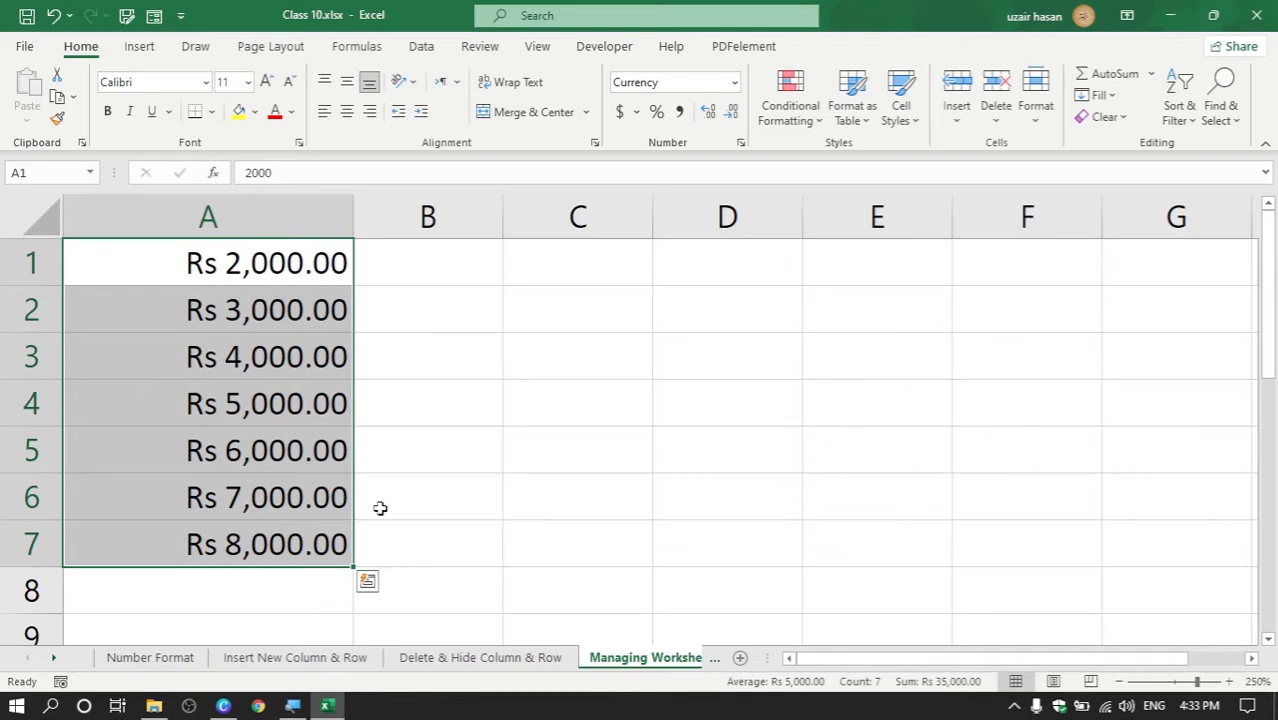
left_click(704, 398)
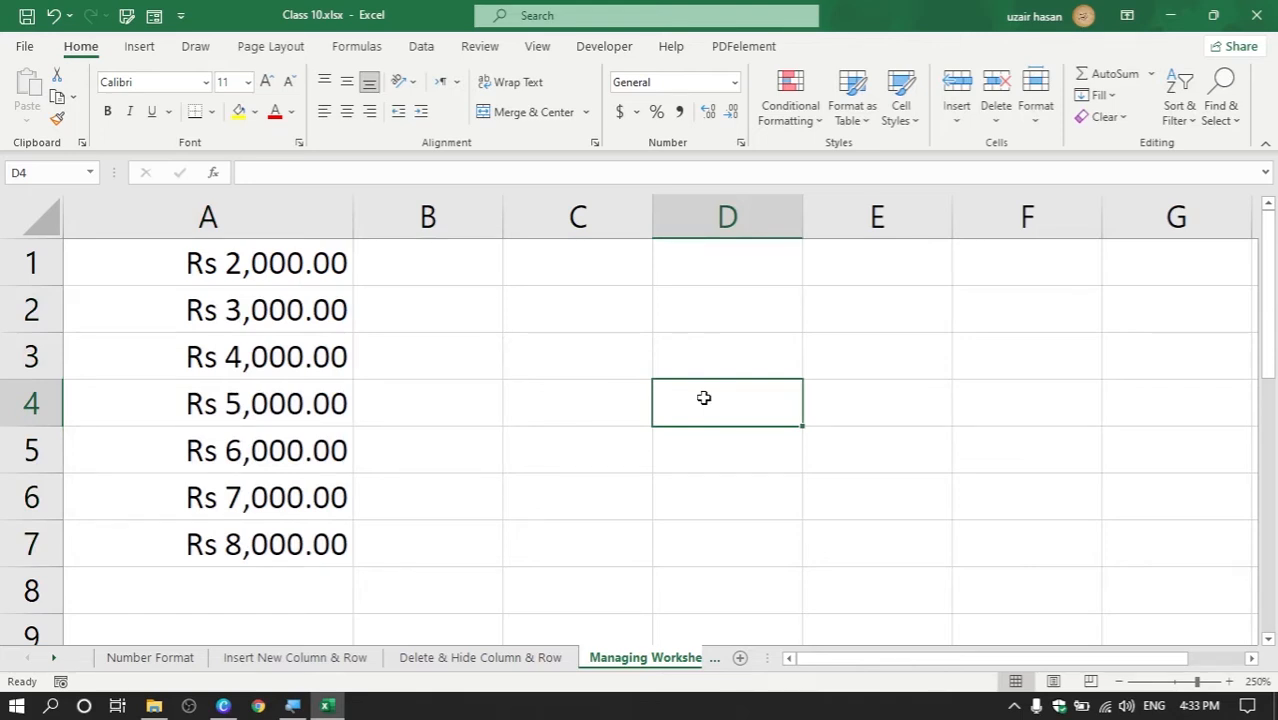
Enter =SUM(A1:A7) in D4 to total Rs 35,000.00
type("=su")
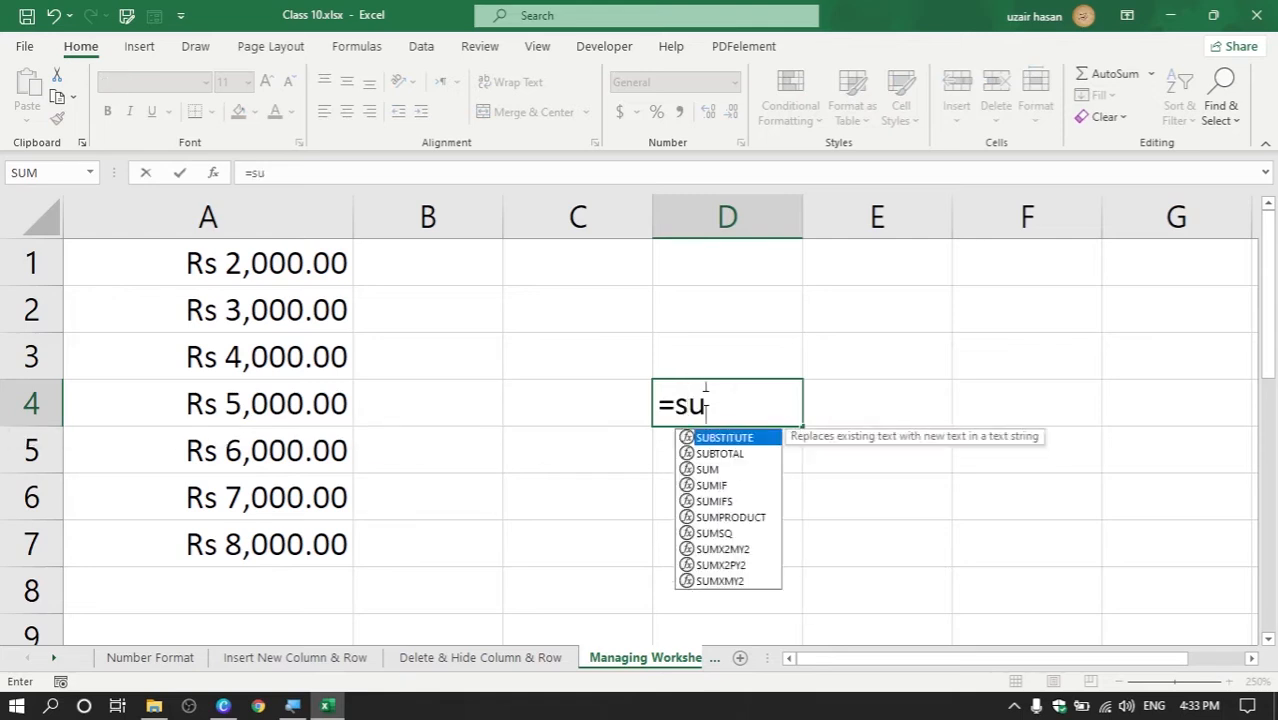
type("m(")
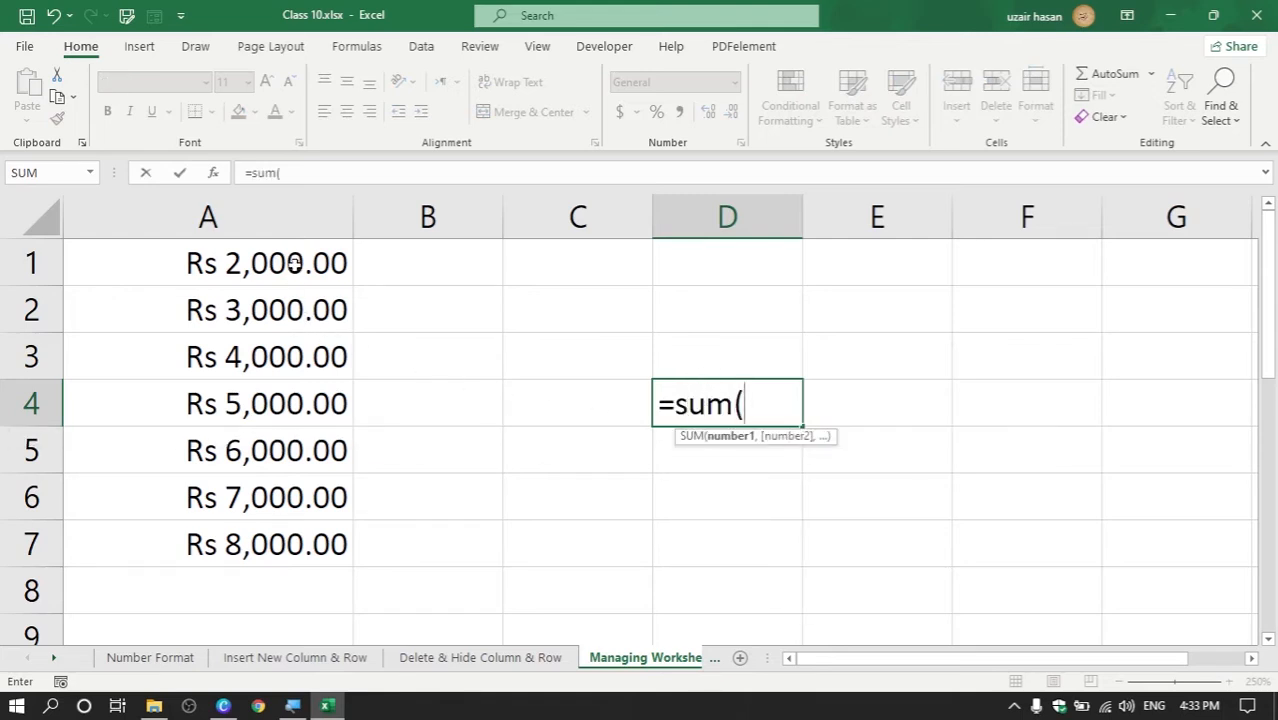
left_click_drag(296, 265, 294, 524)
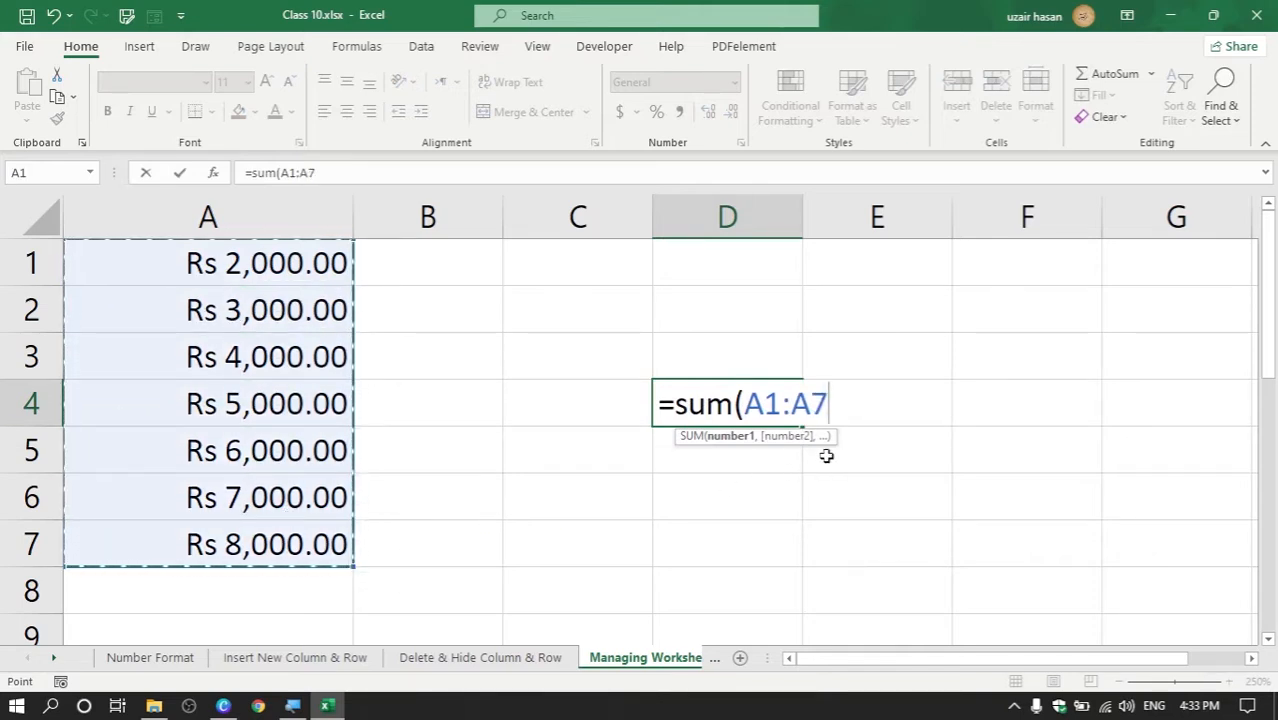
type(")")
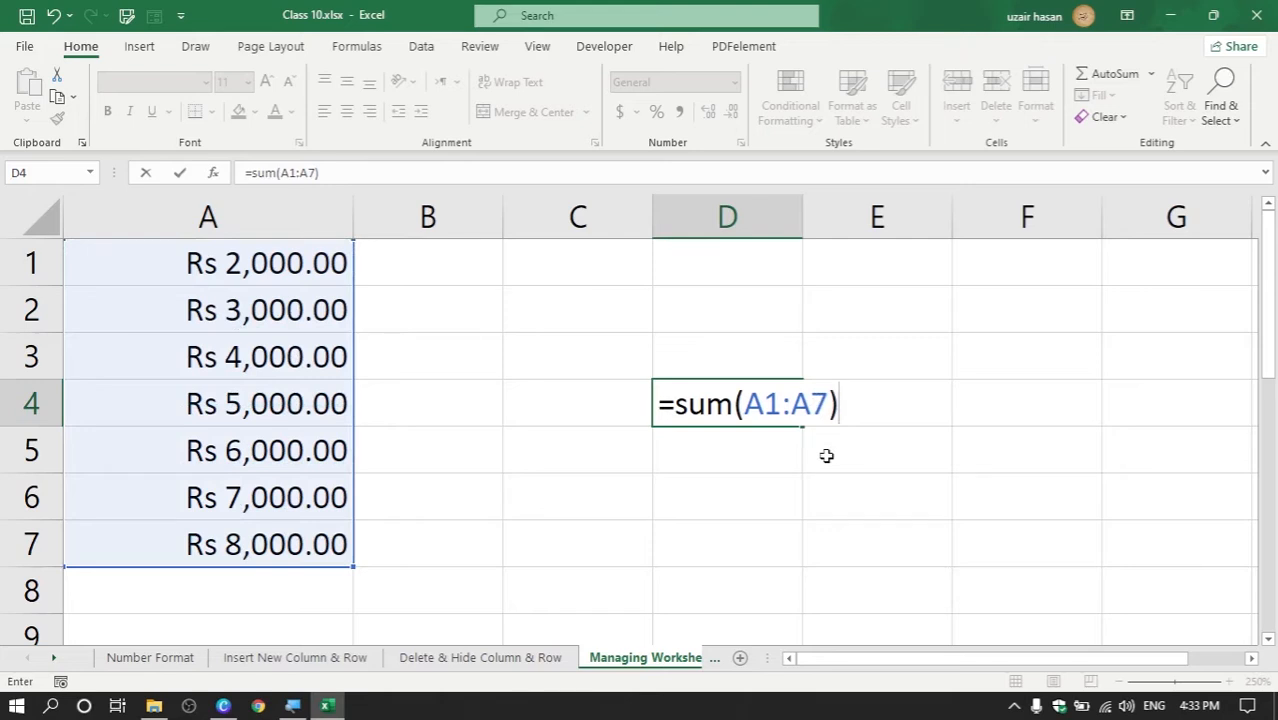
key("Return")
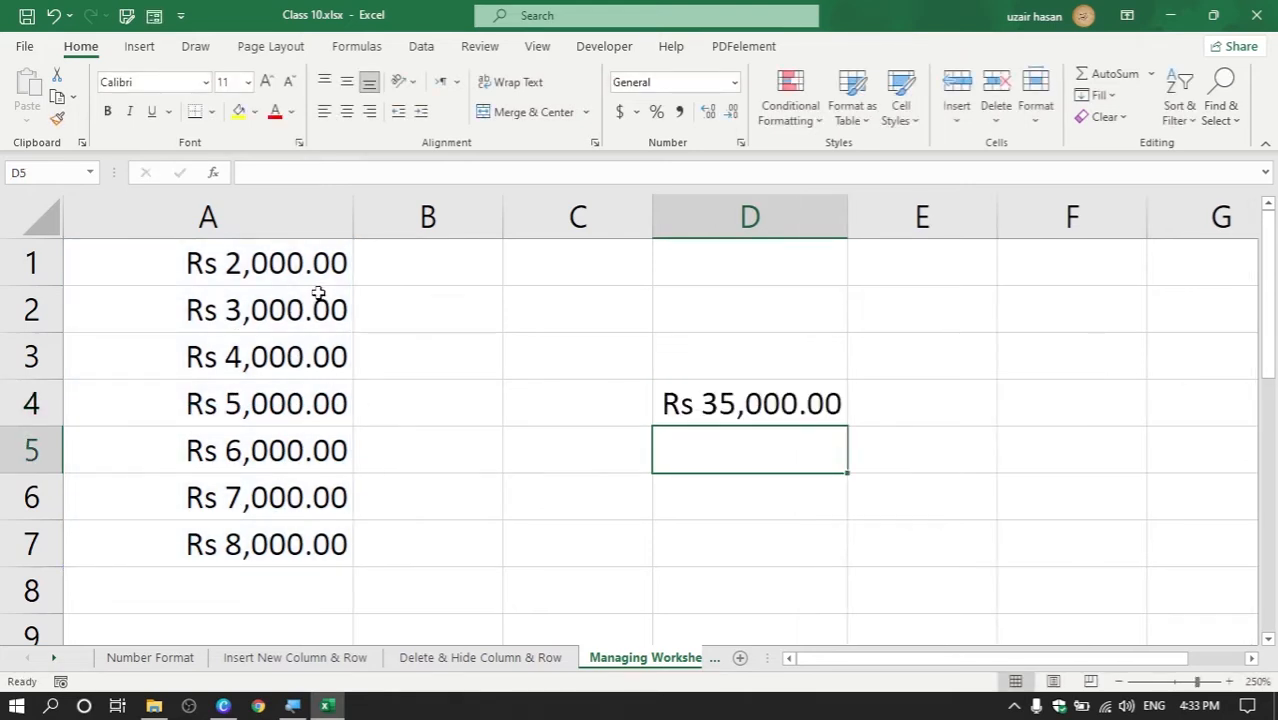
left_click(733, 414)
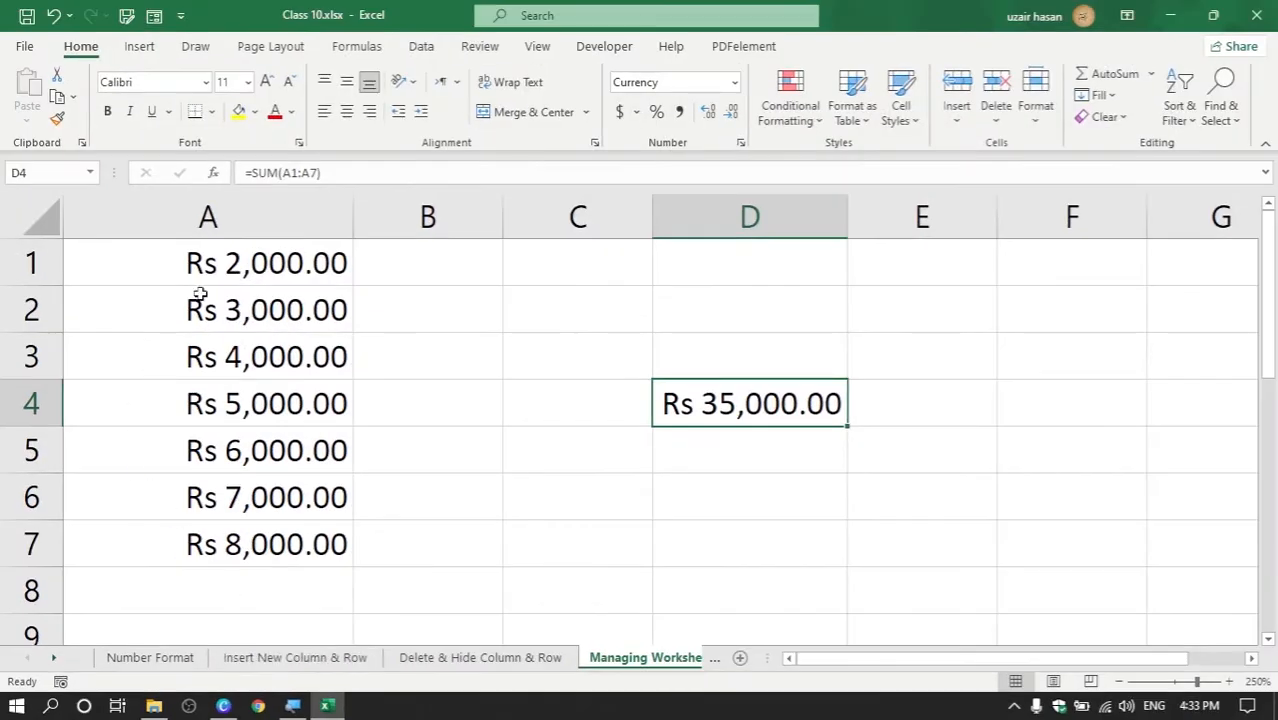
left_click(210, 210)
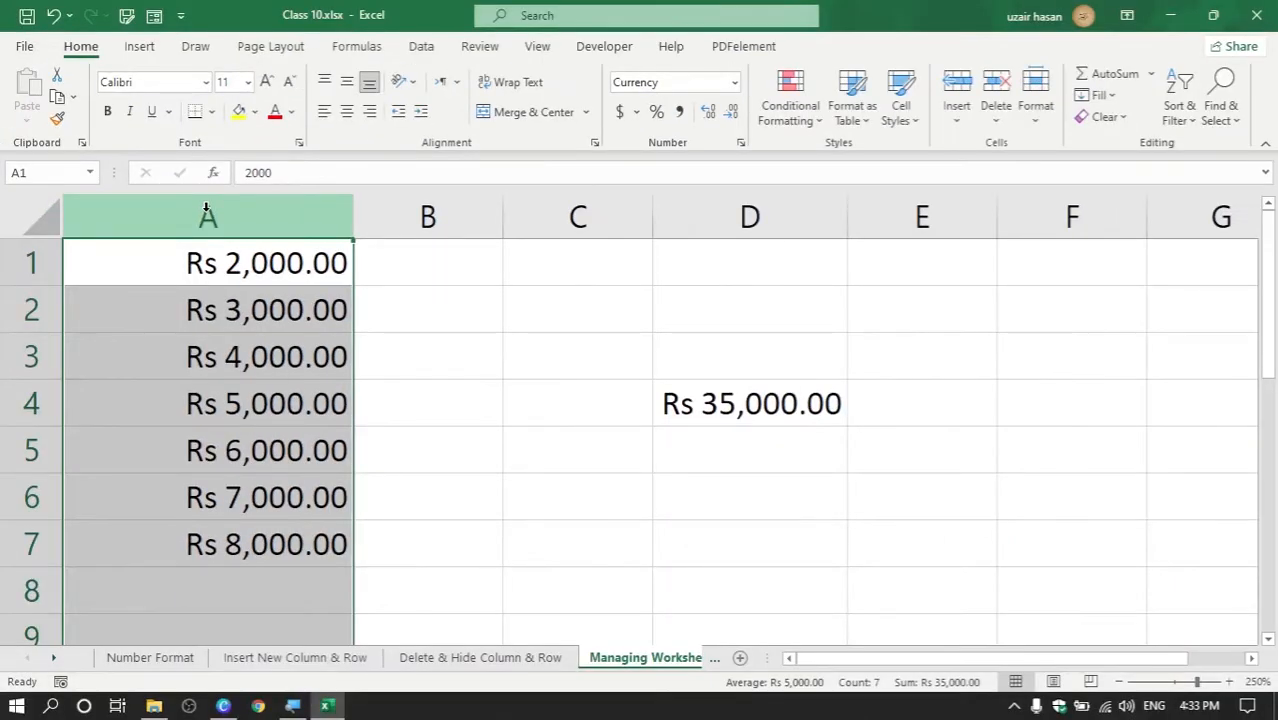
Insert a blank column before column A and undo it, once via the menu and once with Ctrl+plus
right_click(207, 212)
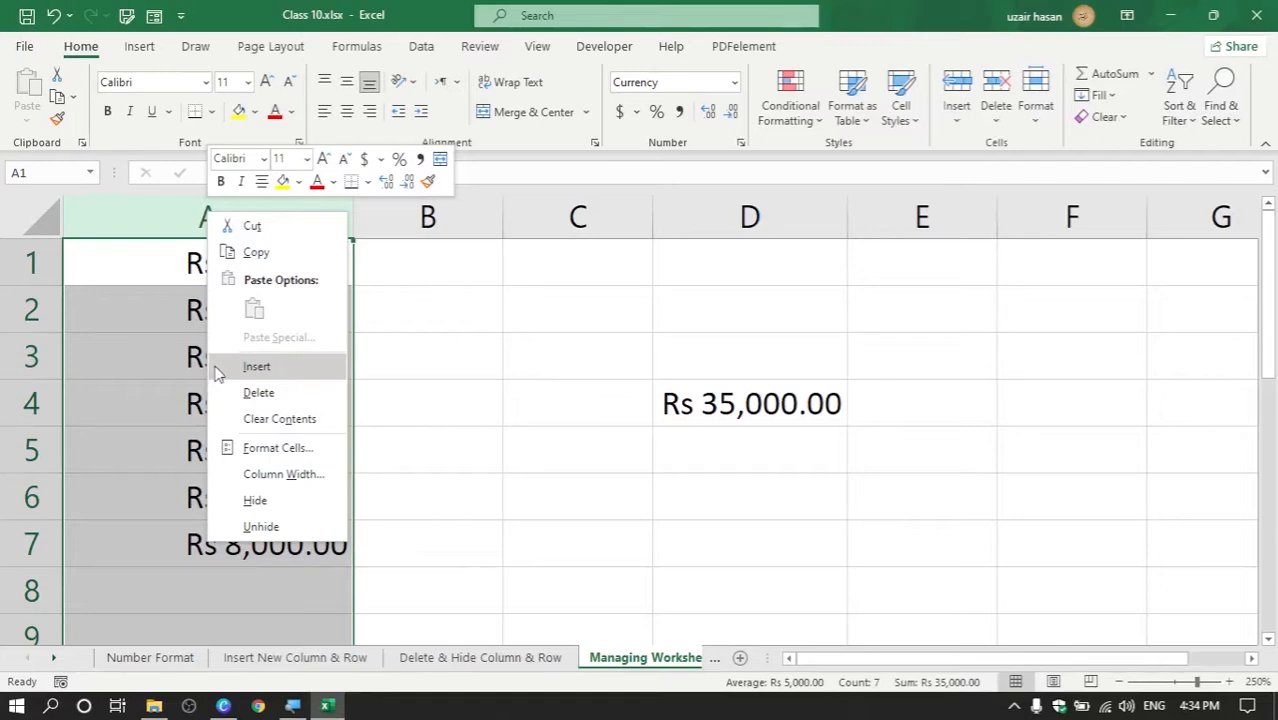
left_click(215, 367)
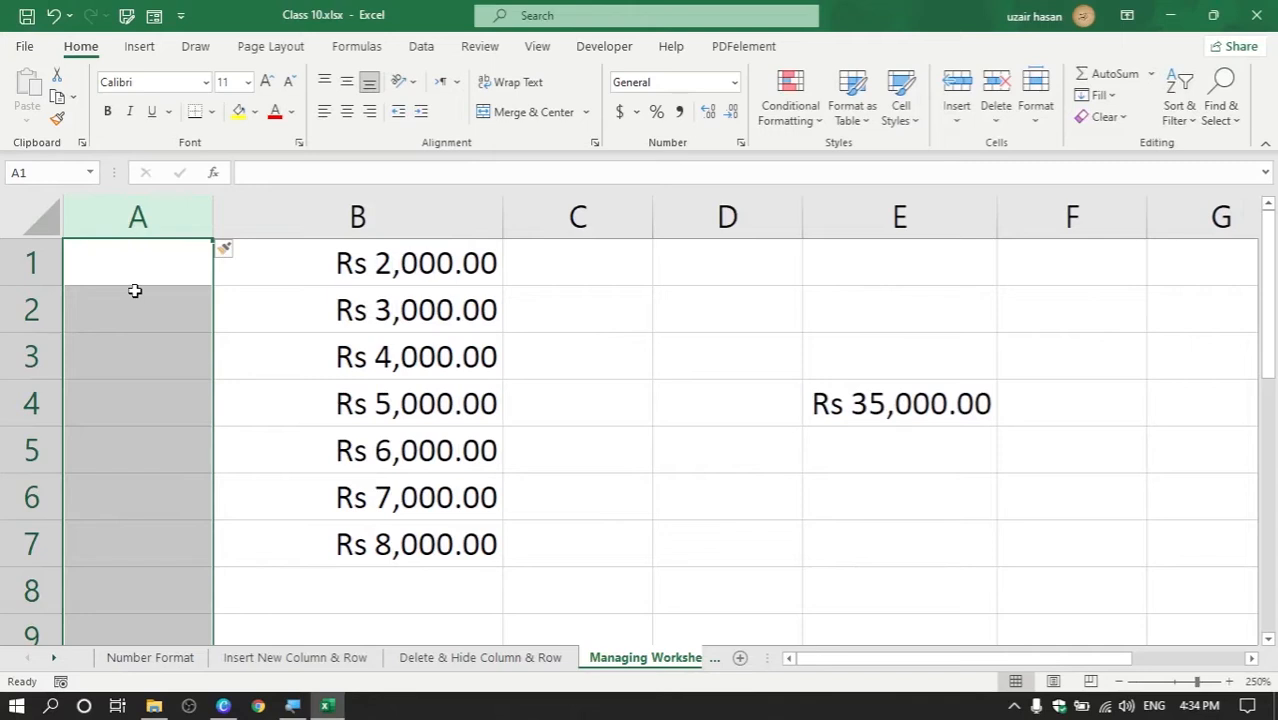
key("ctrl+z")
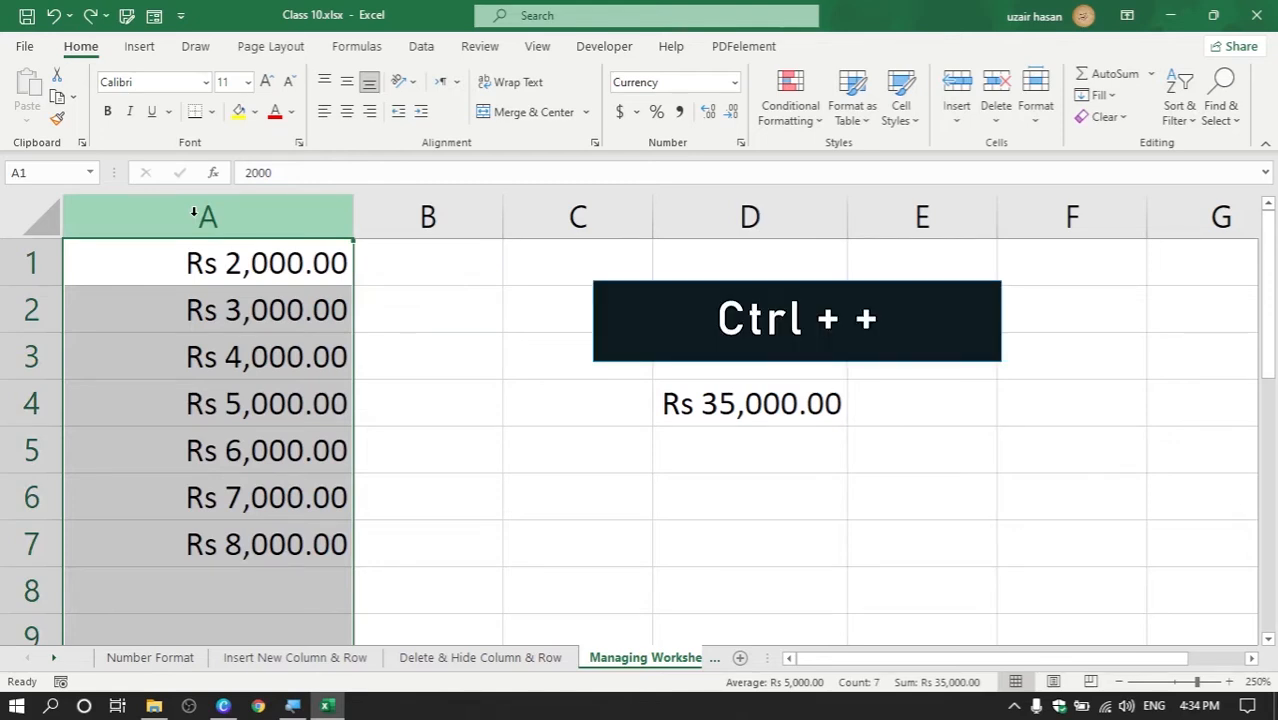
key("ctrl+plus")
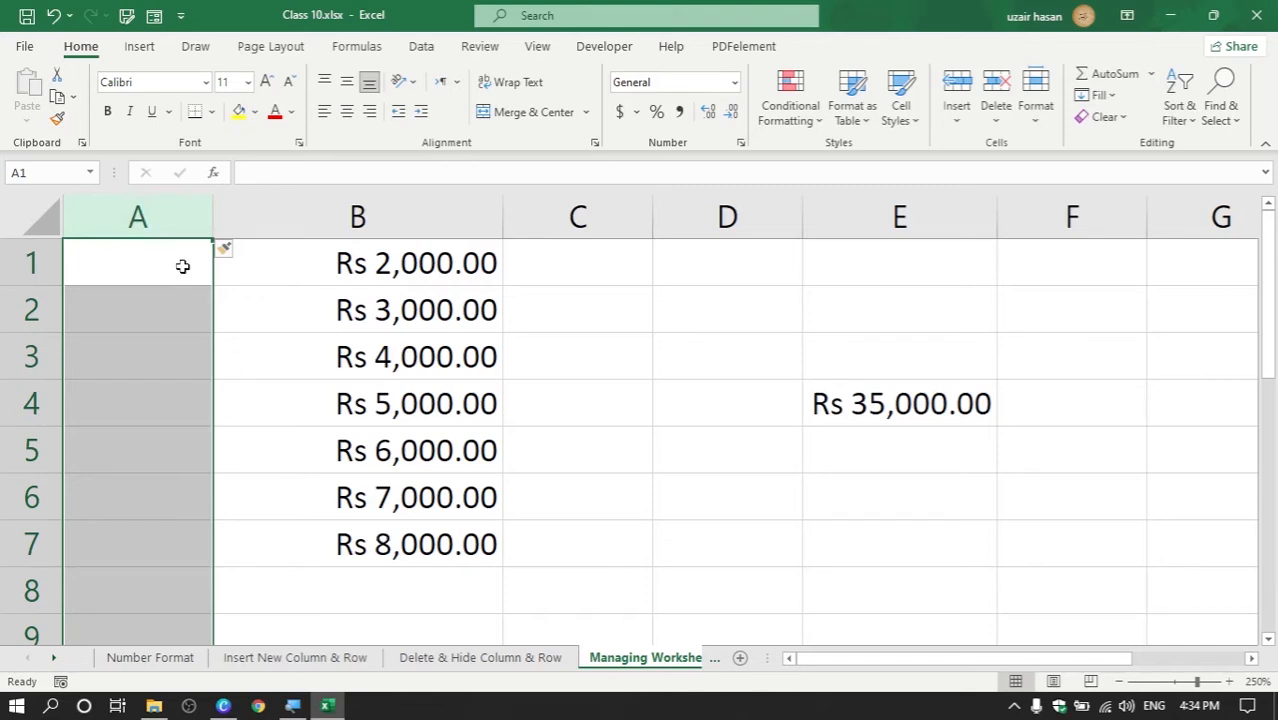
key("ctrl+z")
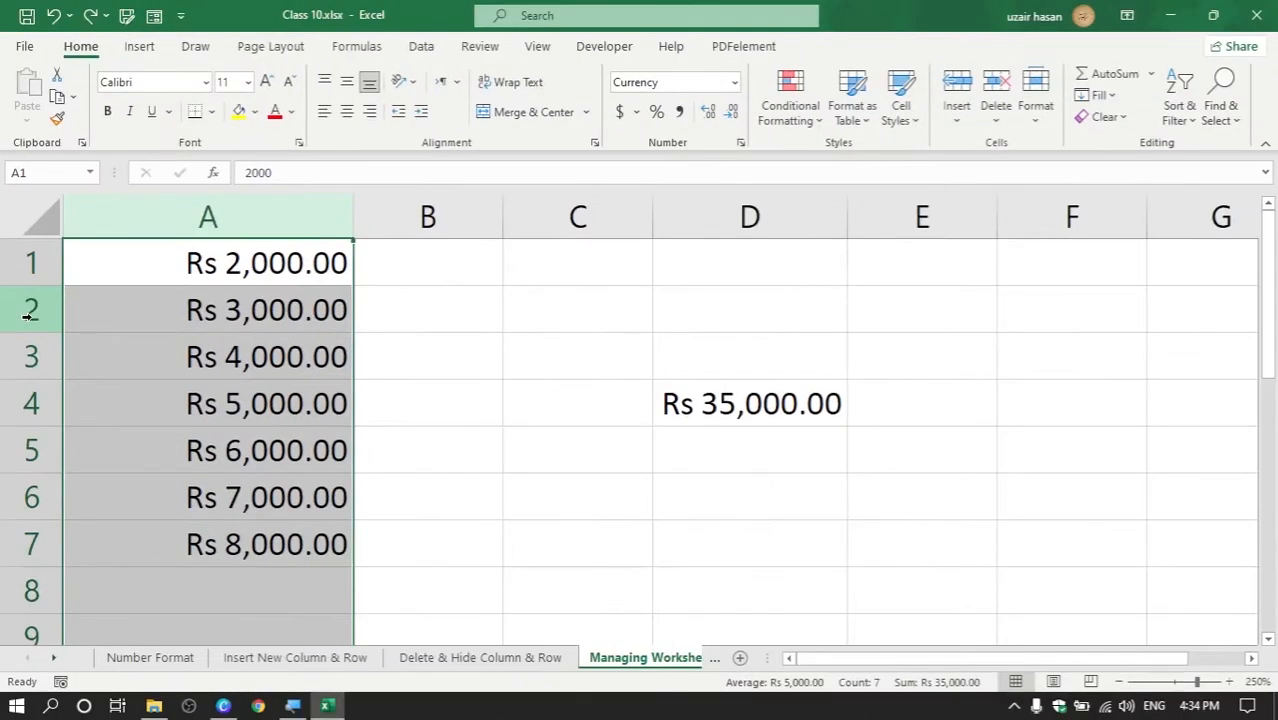
right_click(30, 314)
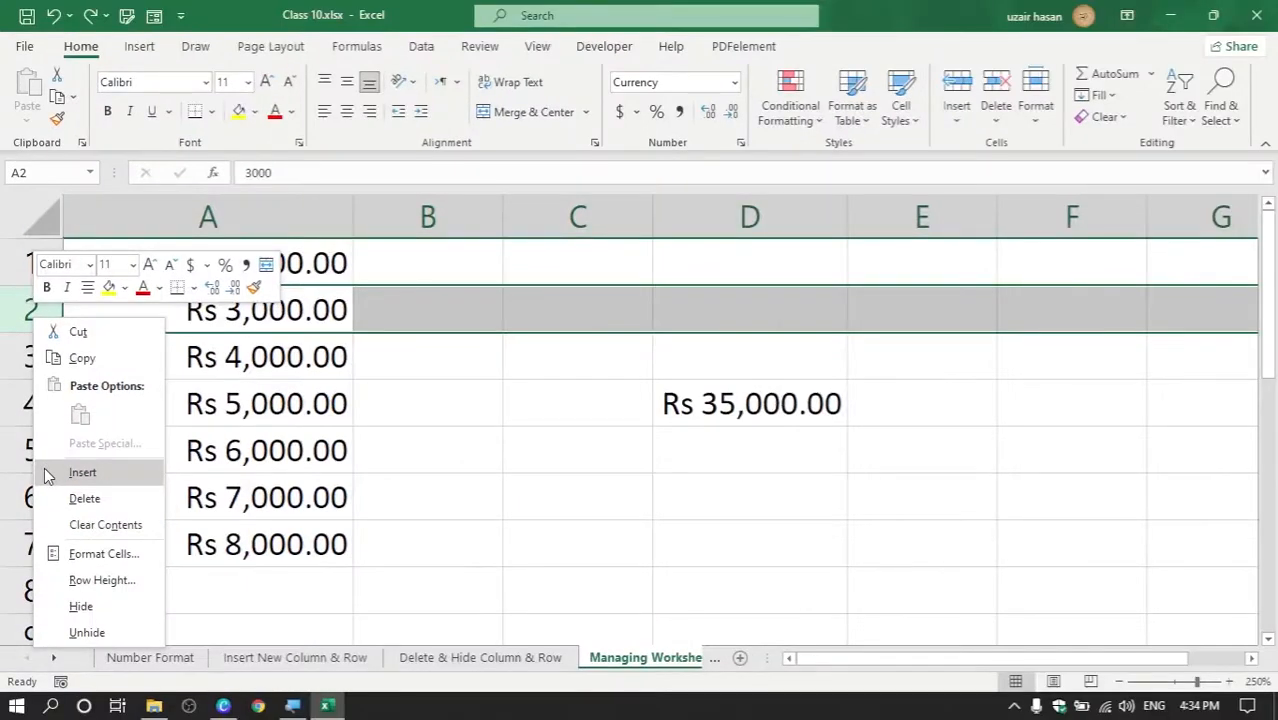
left_click(55, 495)
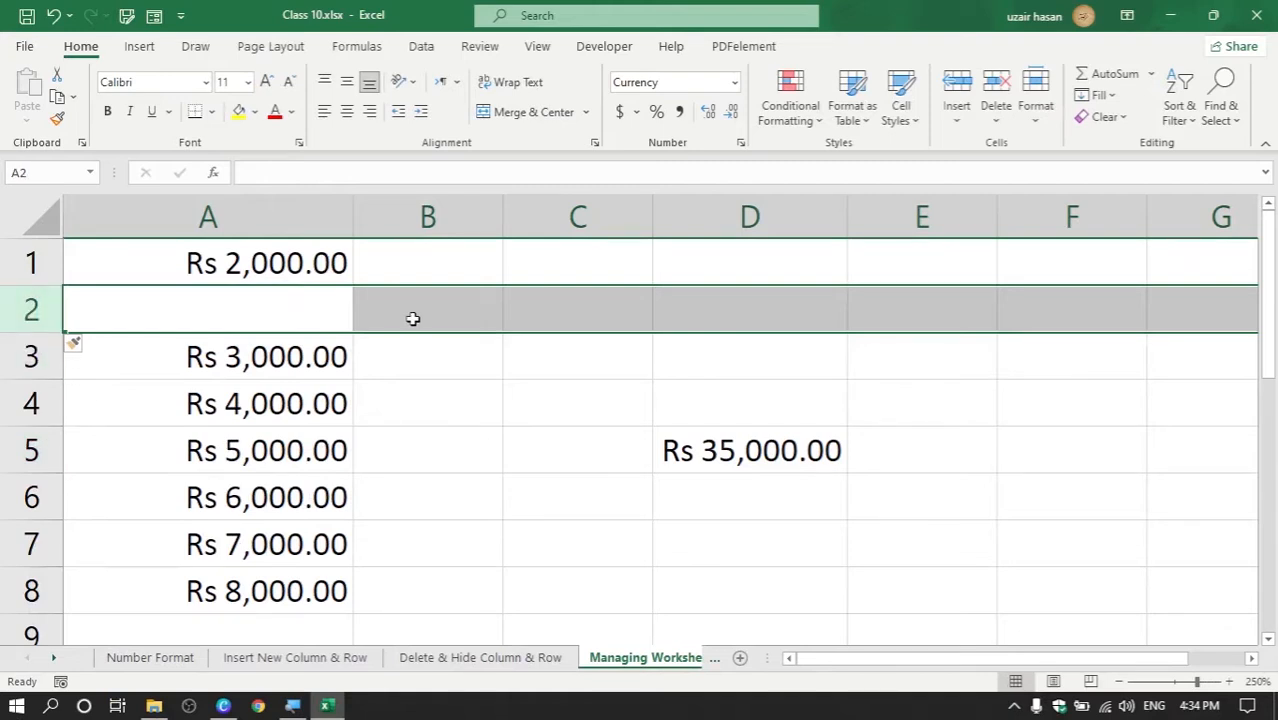
key("ctrl+z")
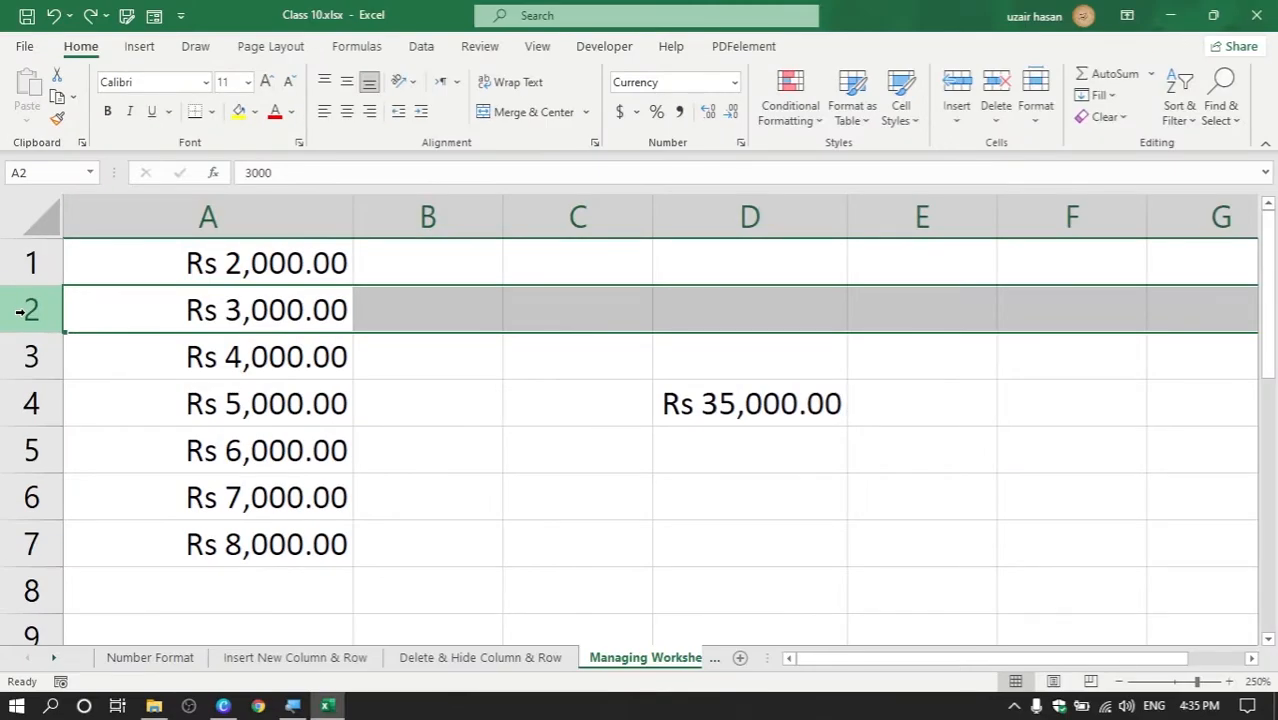
key("ctrl+plus")
key("ctrl+plus")
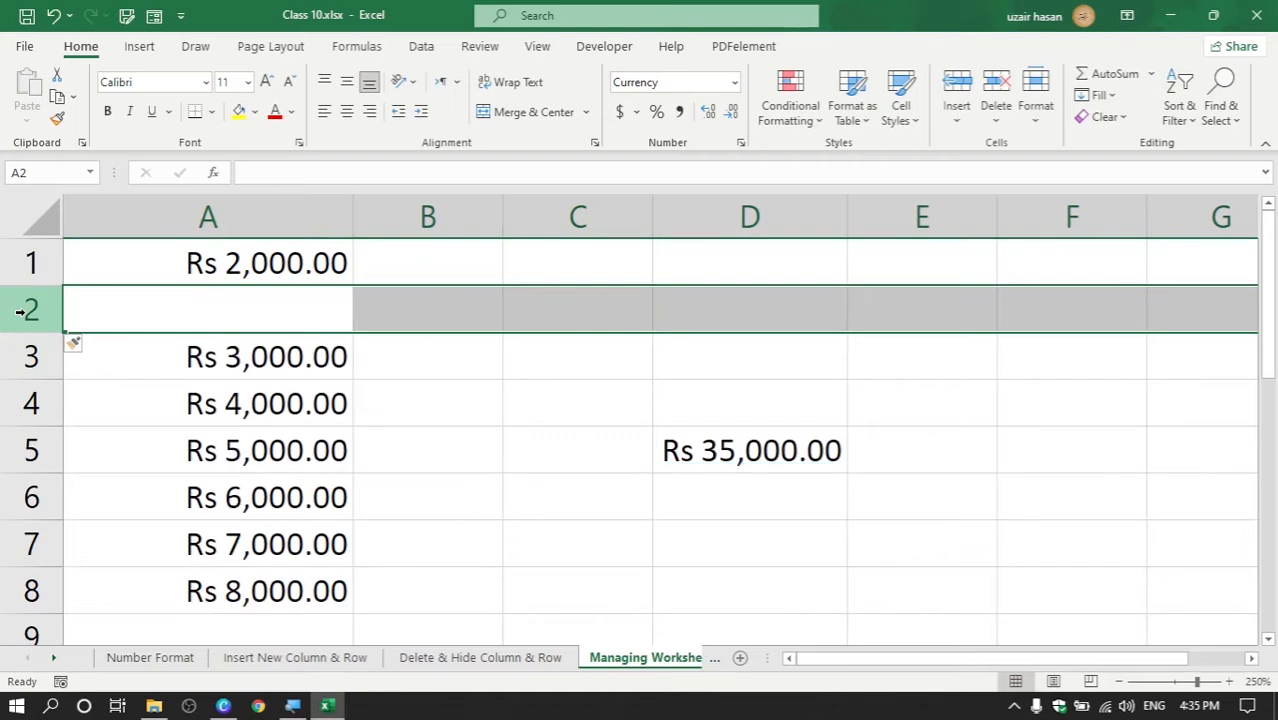
key("ctrl+z")
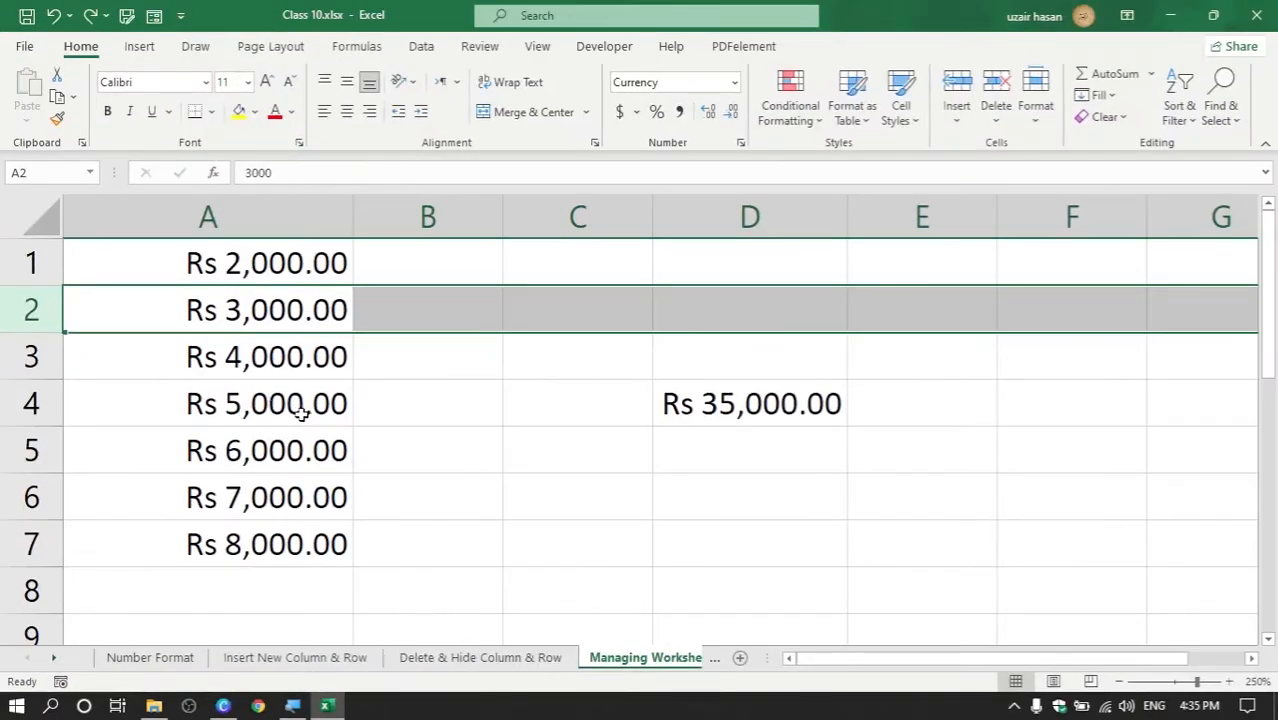
left_click(231, 217)
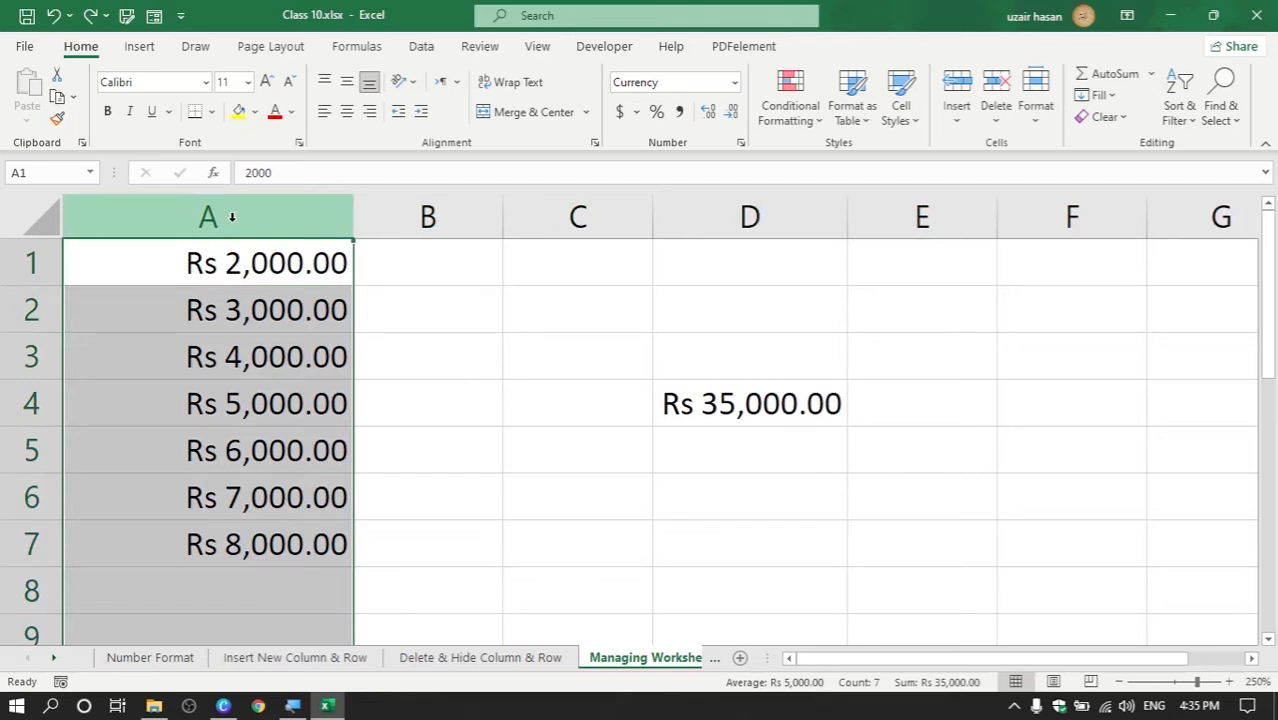
right_click(231, 217)
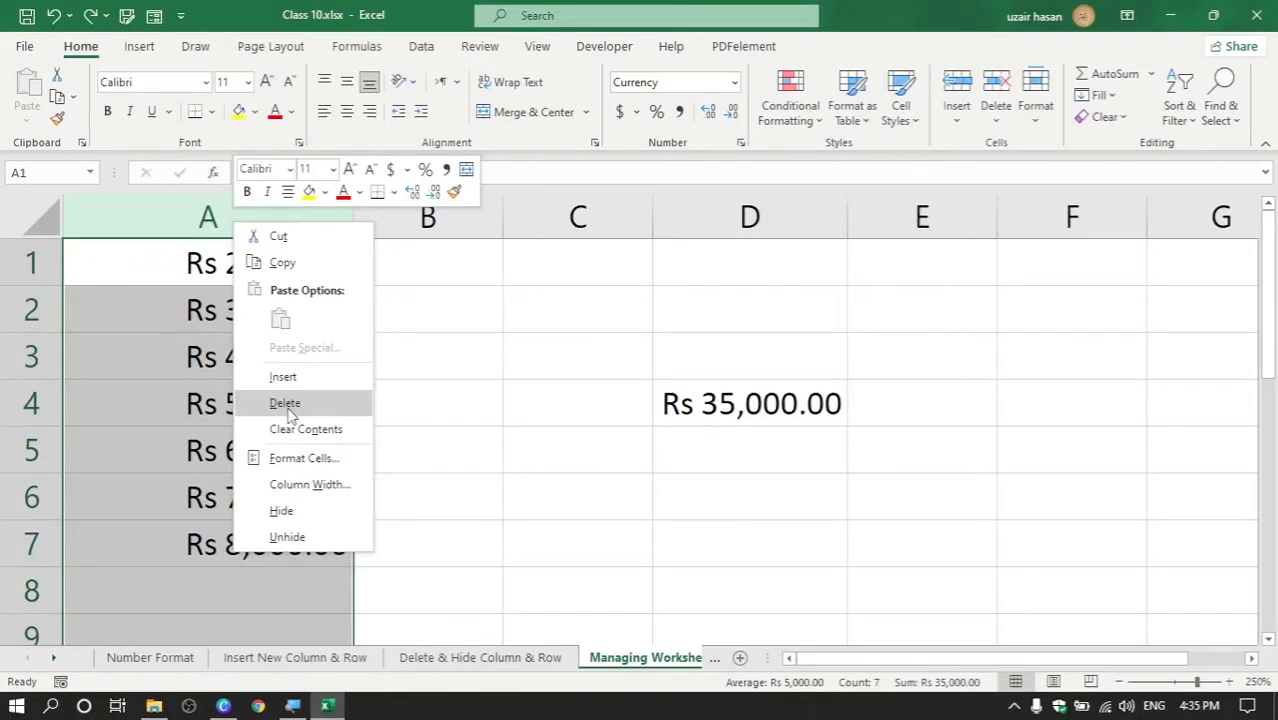
left_click(285, 403)
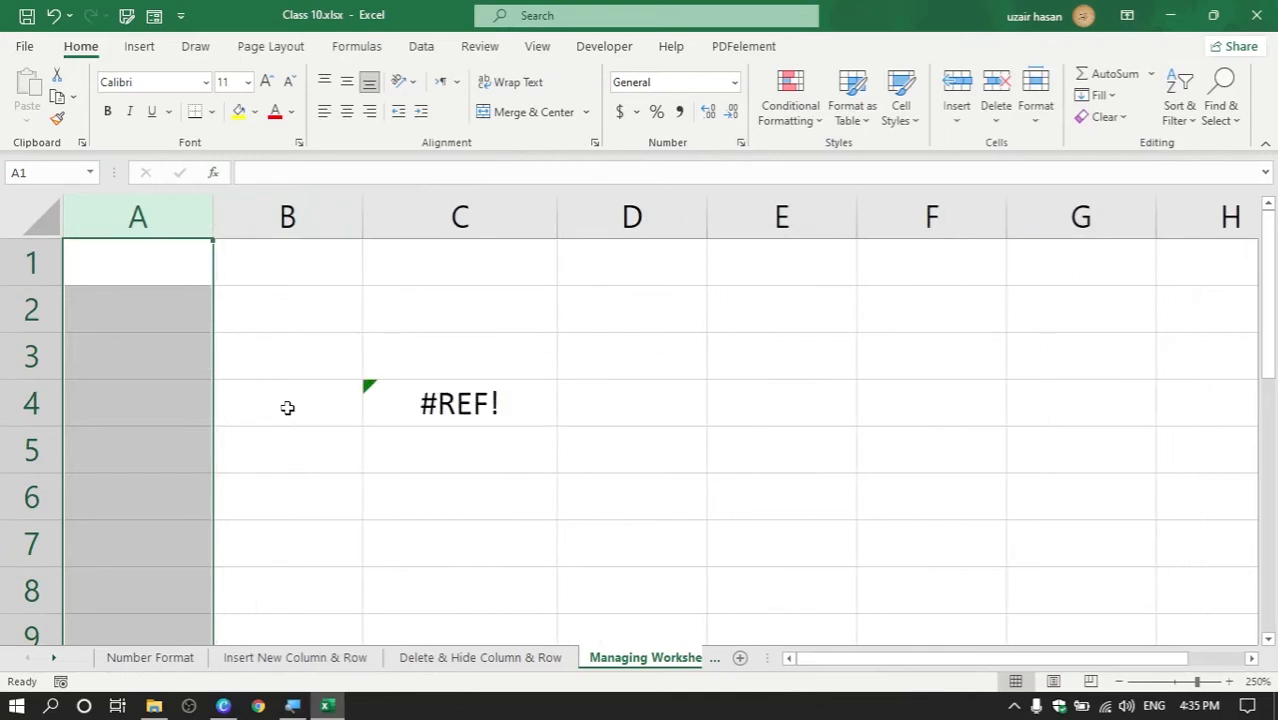
key("ctrl+z")
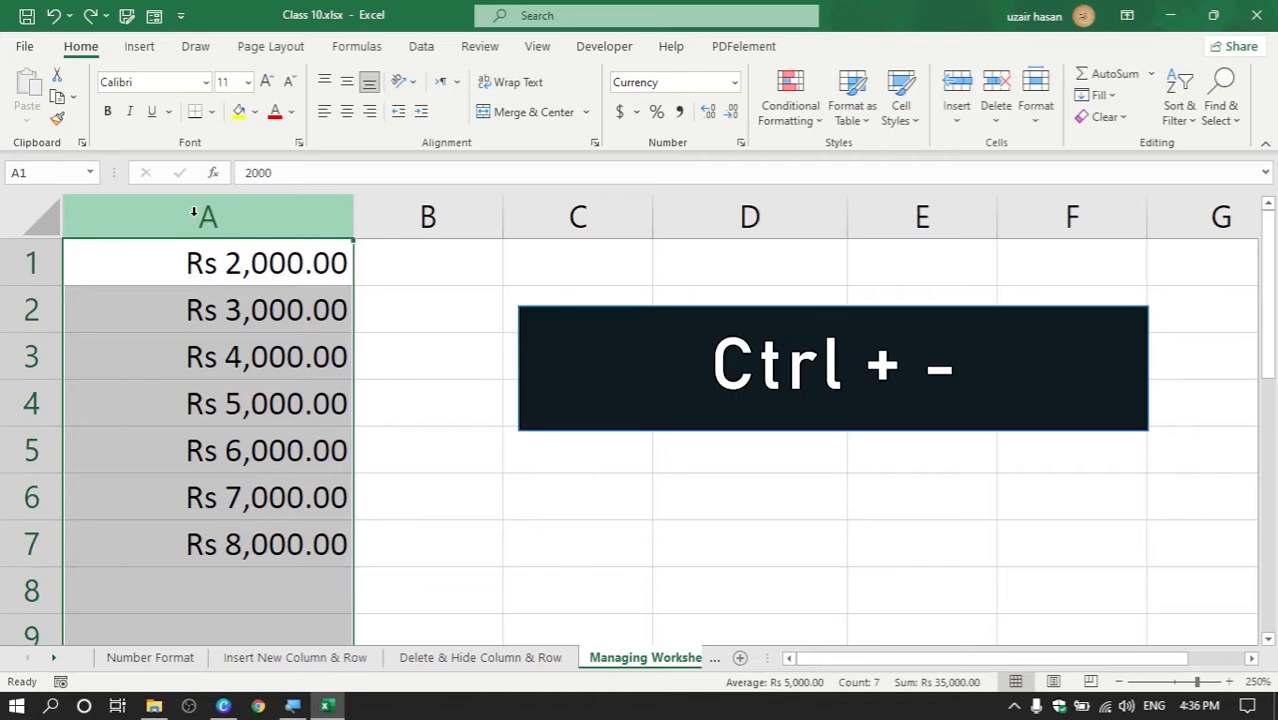
key("ctrl+minus")
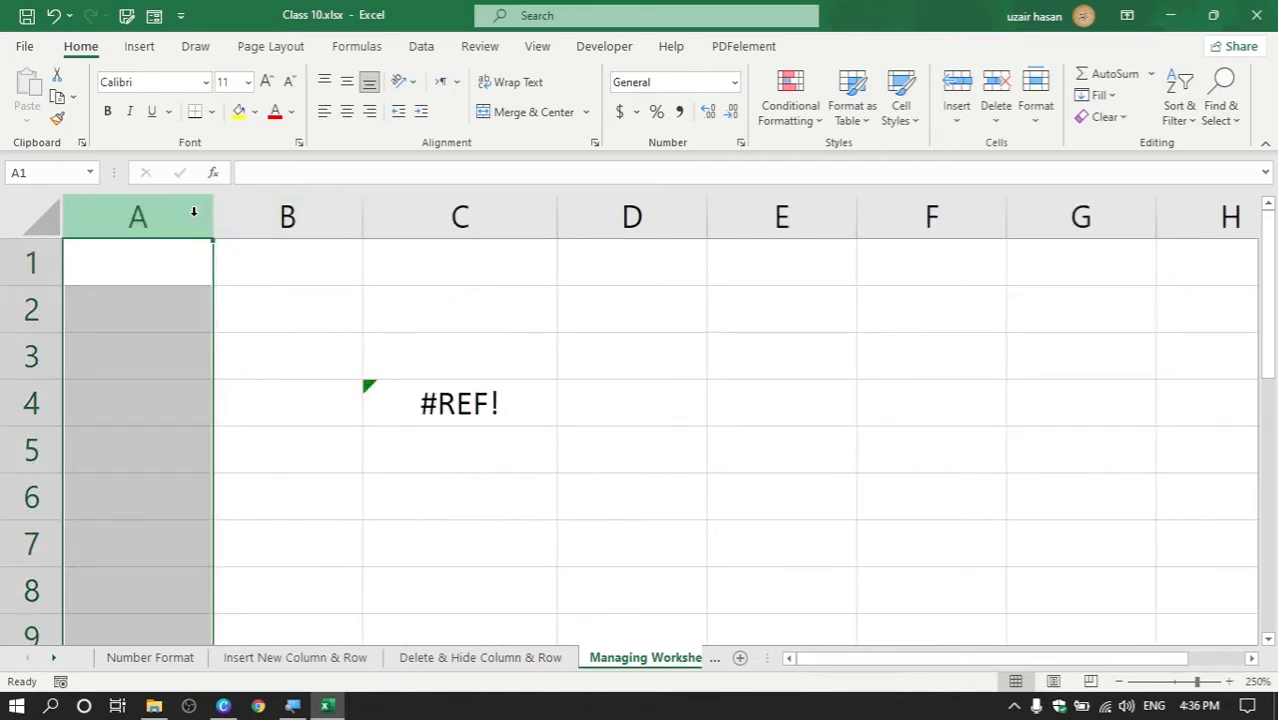
key("ctrl+z")
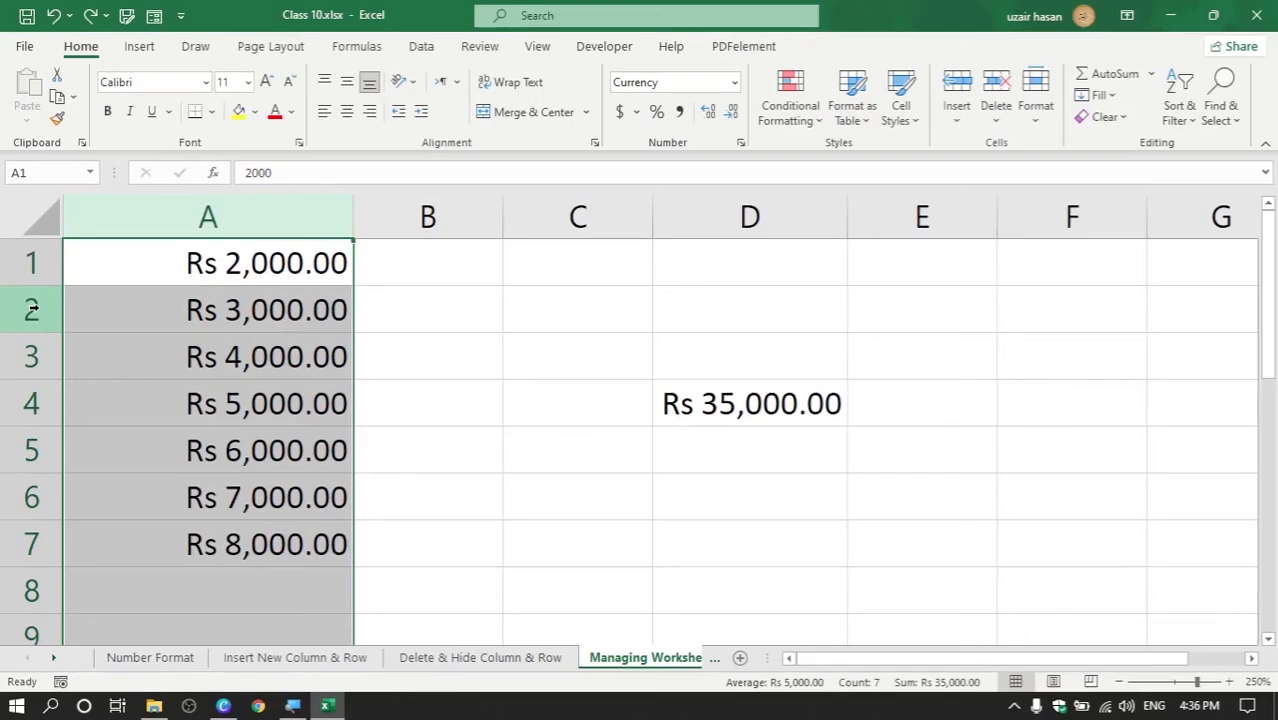
left_click(32, 310)
right_click(32, 310)
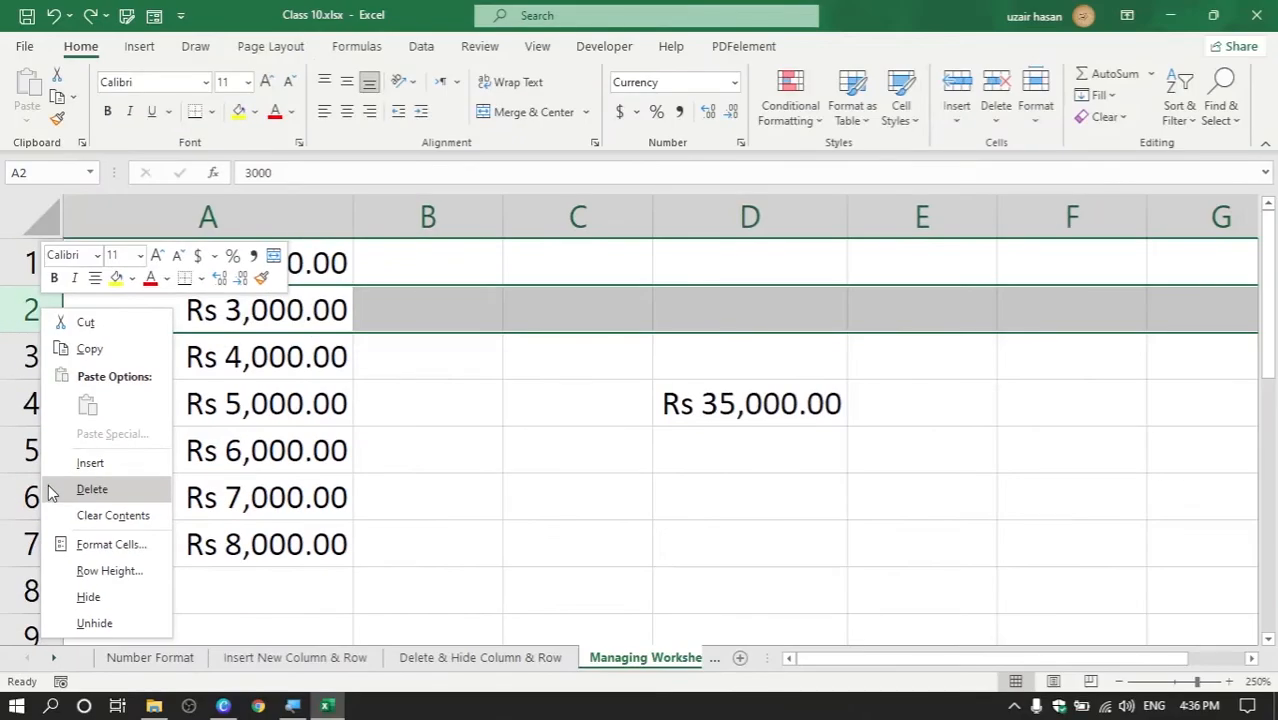
left_click(92, 489)
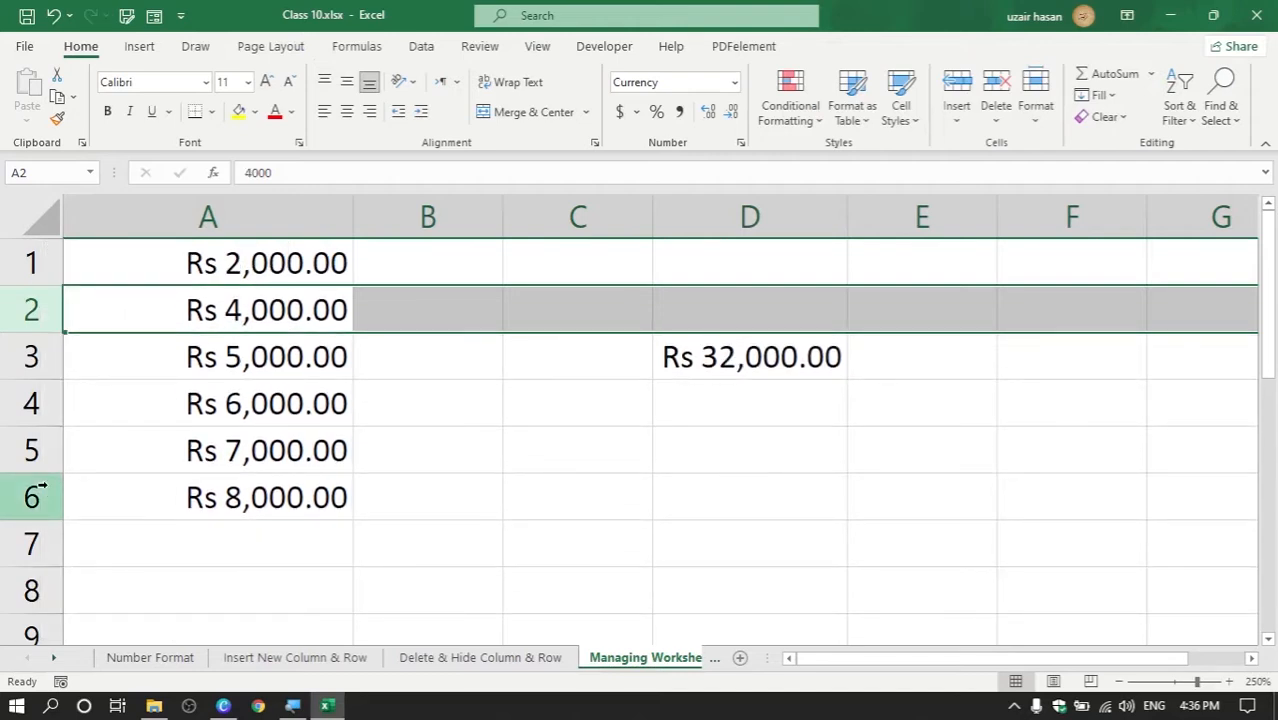
key("ctrl+z")
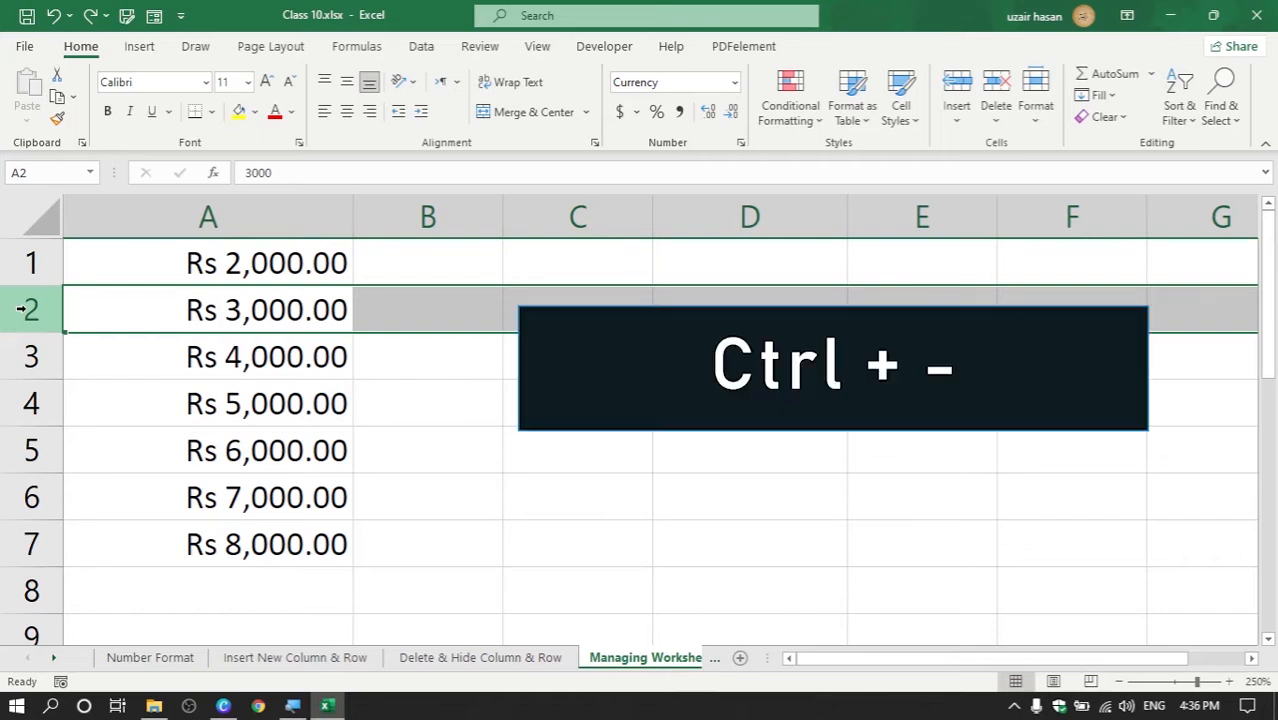
key("ctrl+minus")
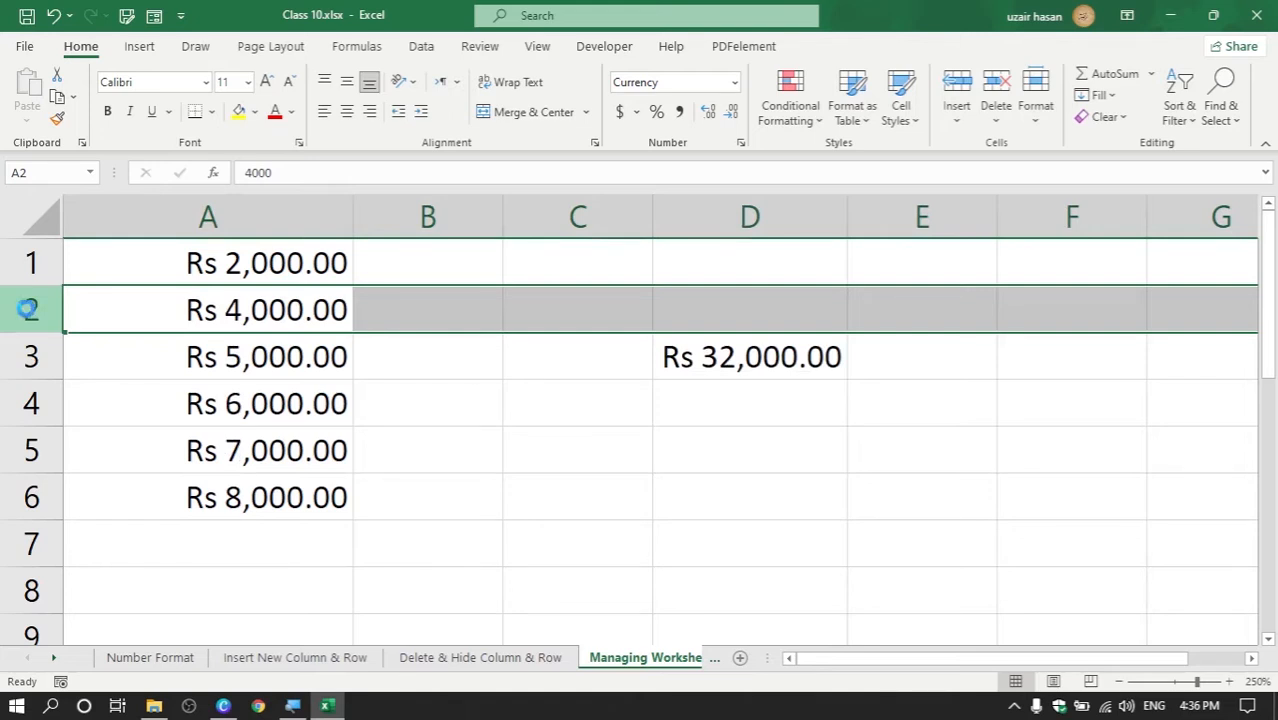
key("ctrl+z")
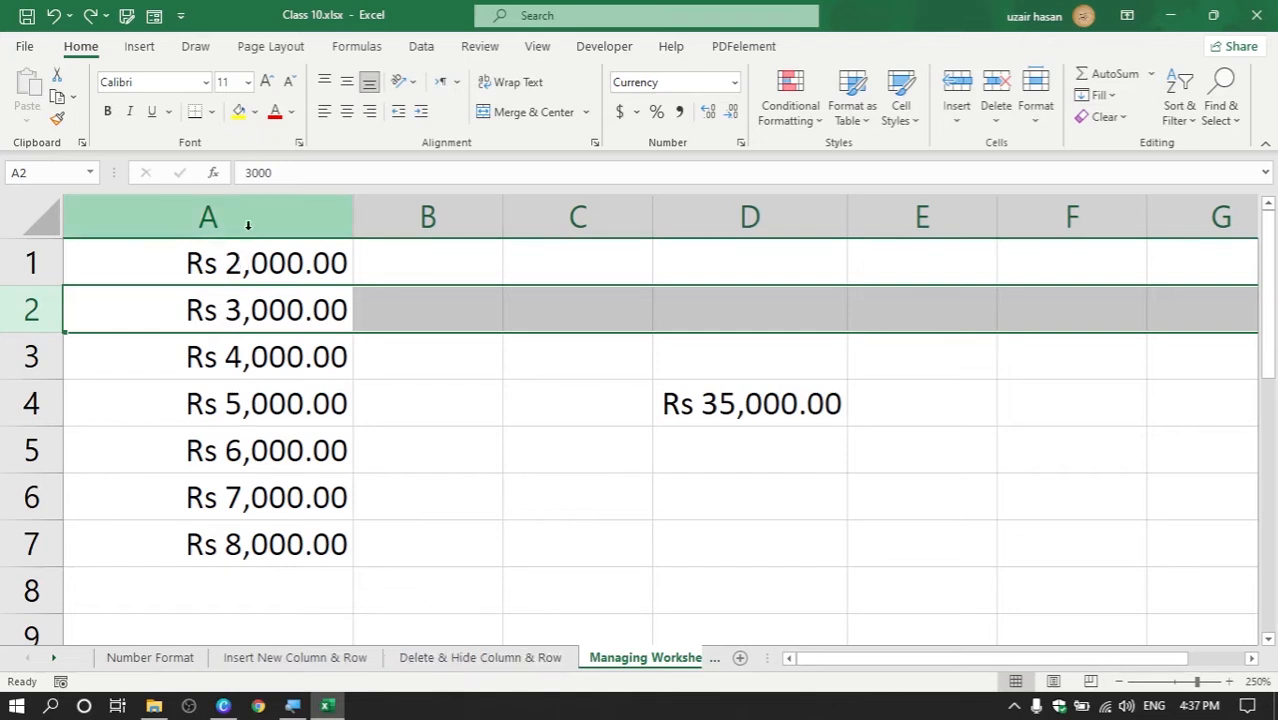
left_click(249, 218)
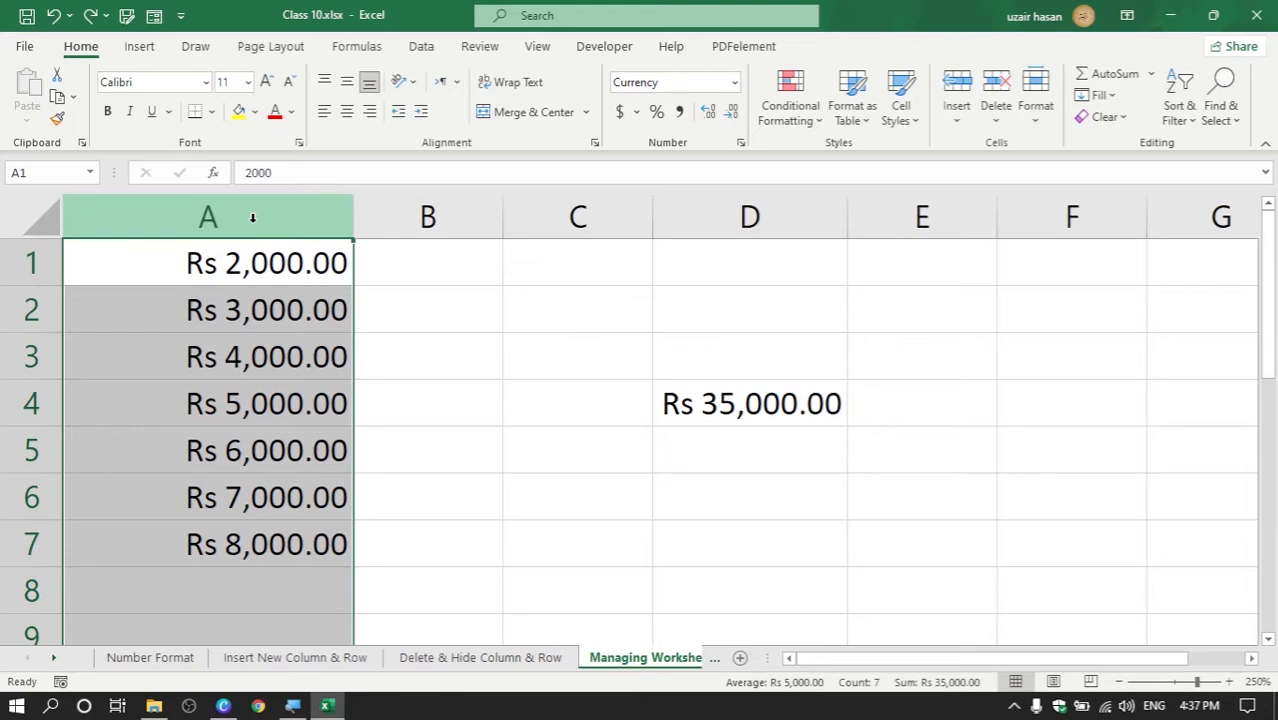
right_click(253, 218)
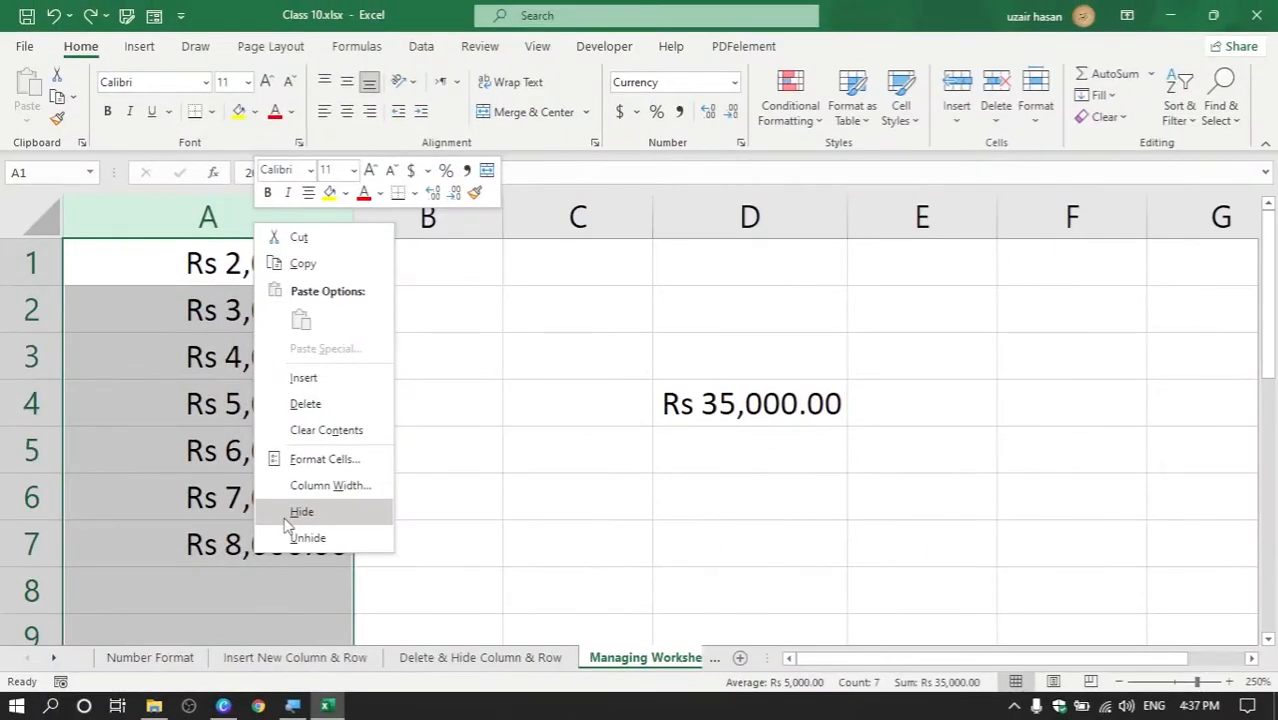
left_click(290, 513)
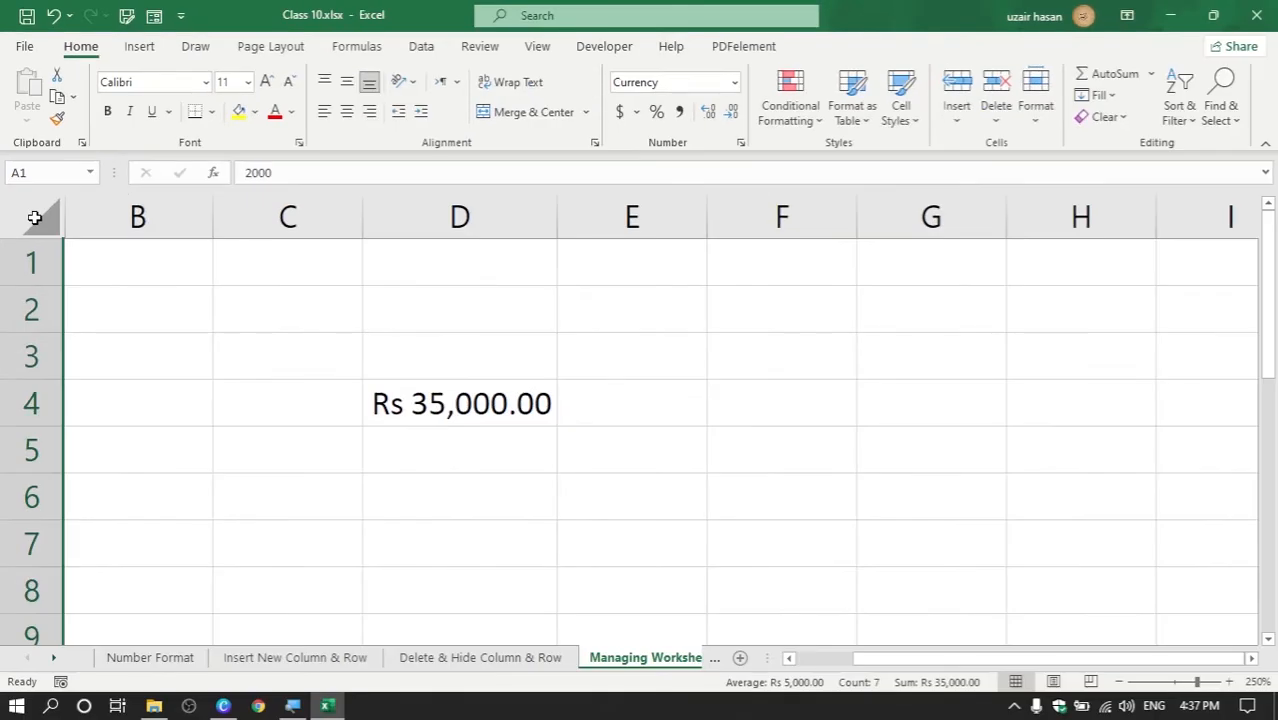
left_click(101, 239)
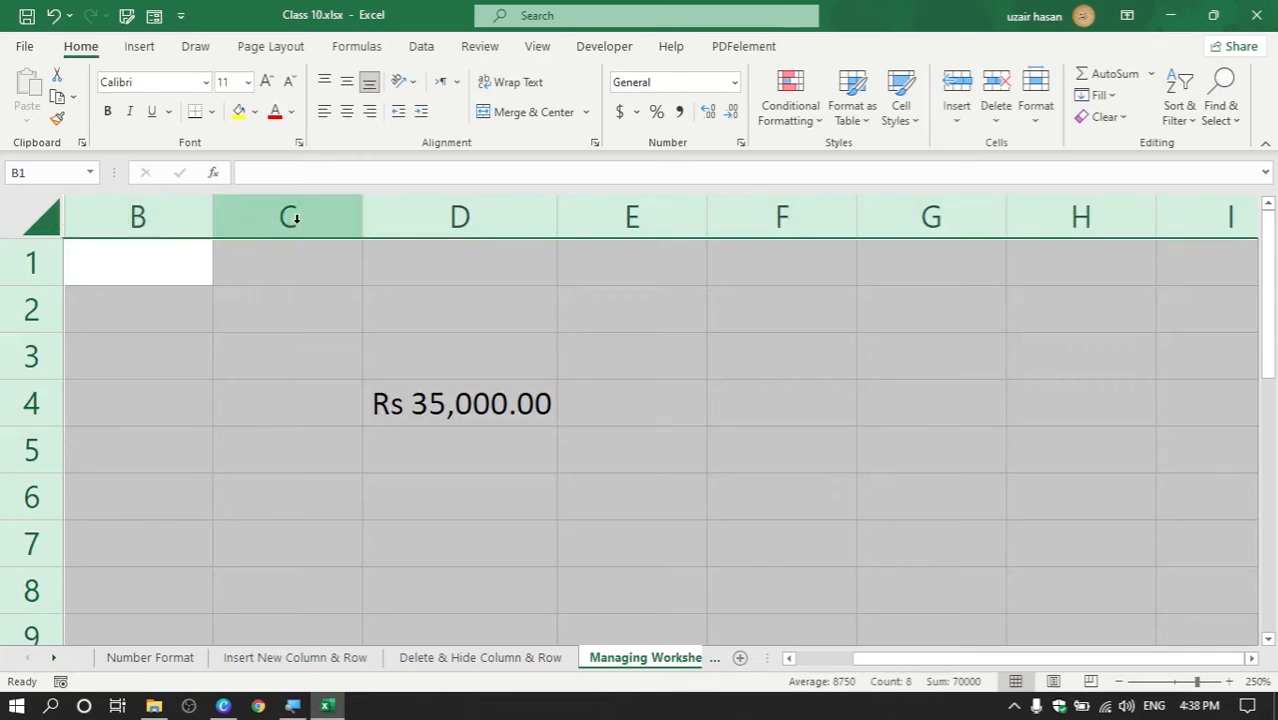
right_click(293, 222)
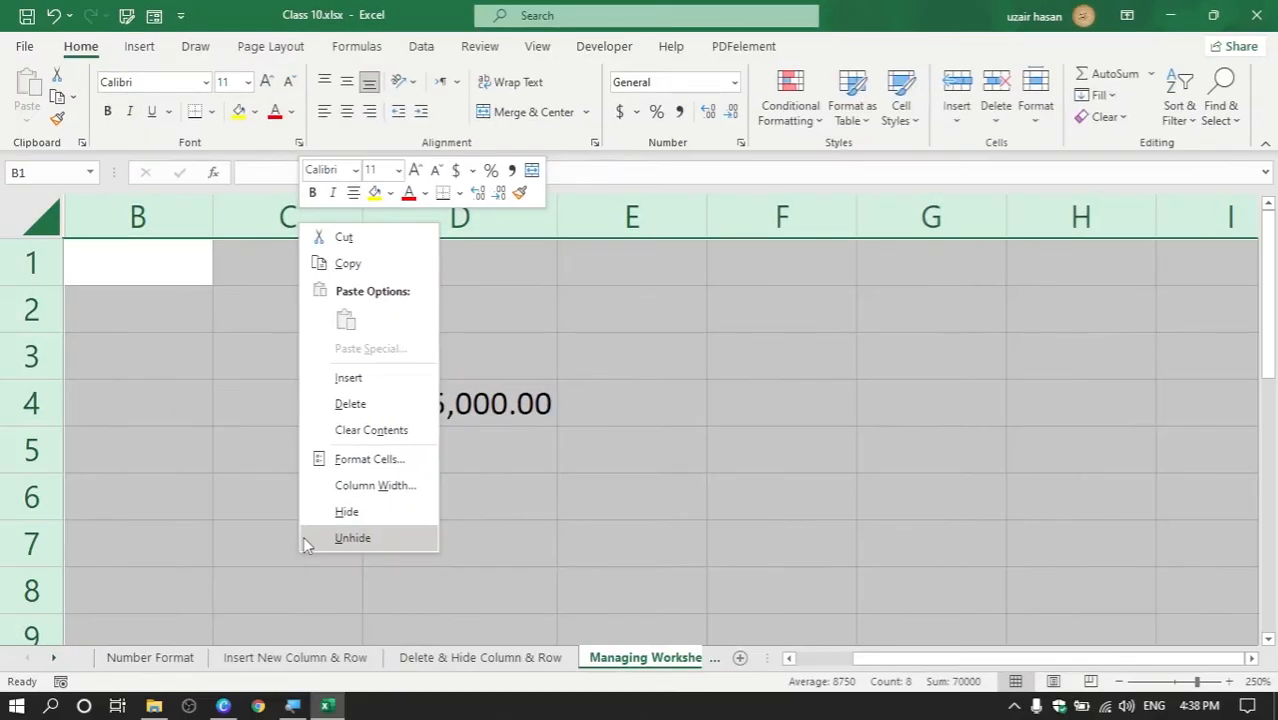
left_click(310, 585)
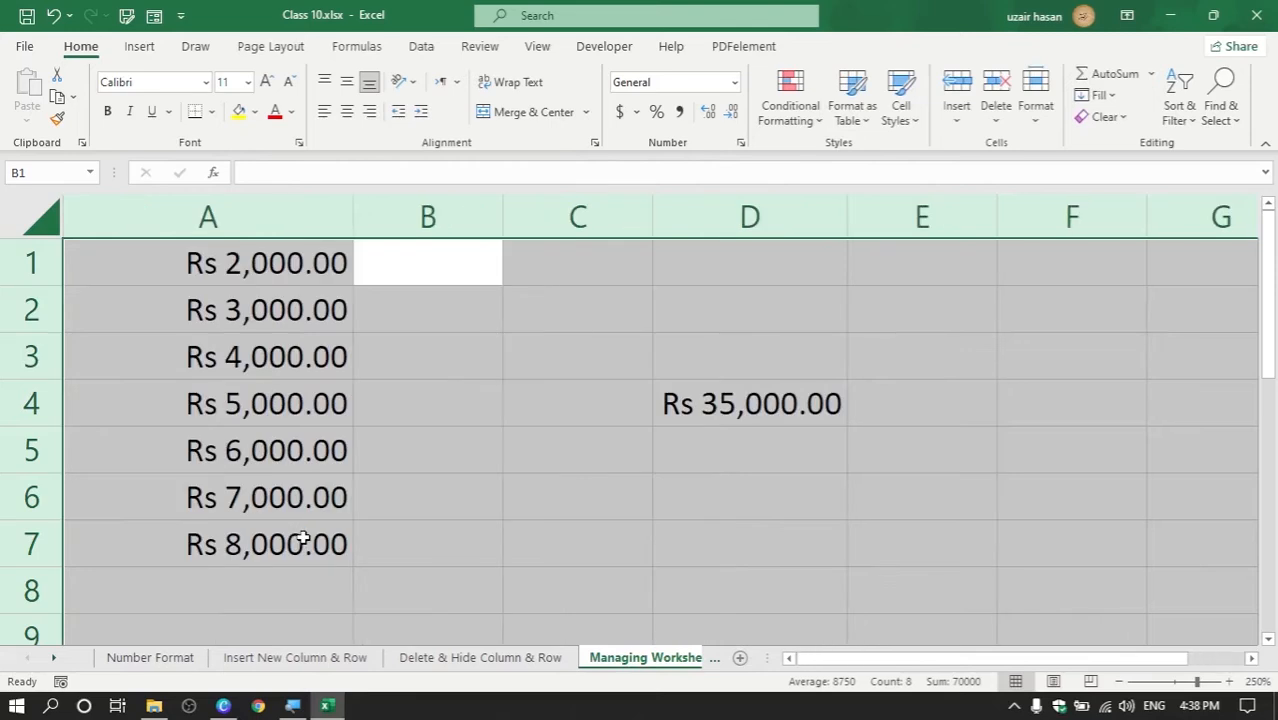
left_click(397, 500)
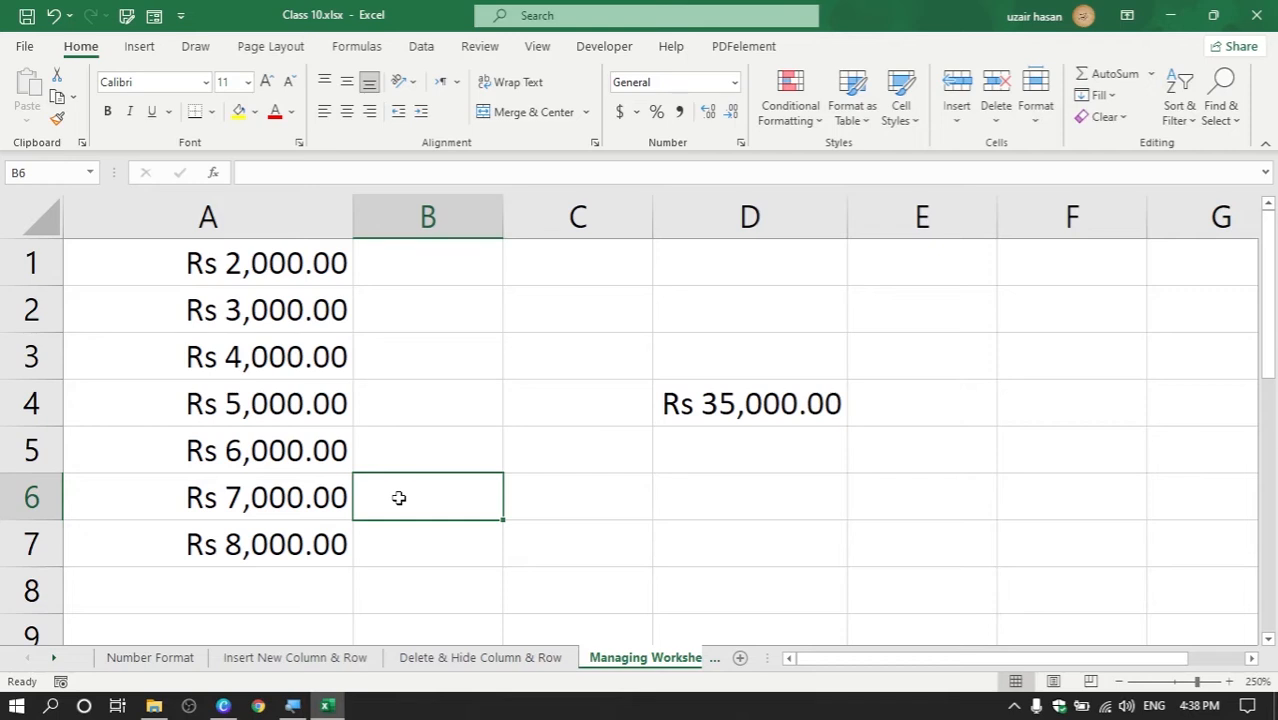
Hide row 2, which holds Rs 3,000.00
left_click(30, 310)
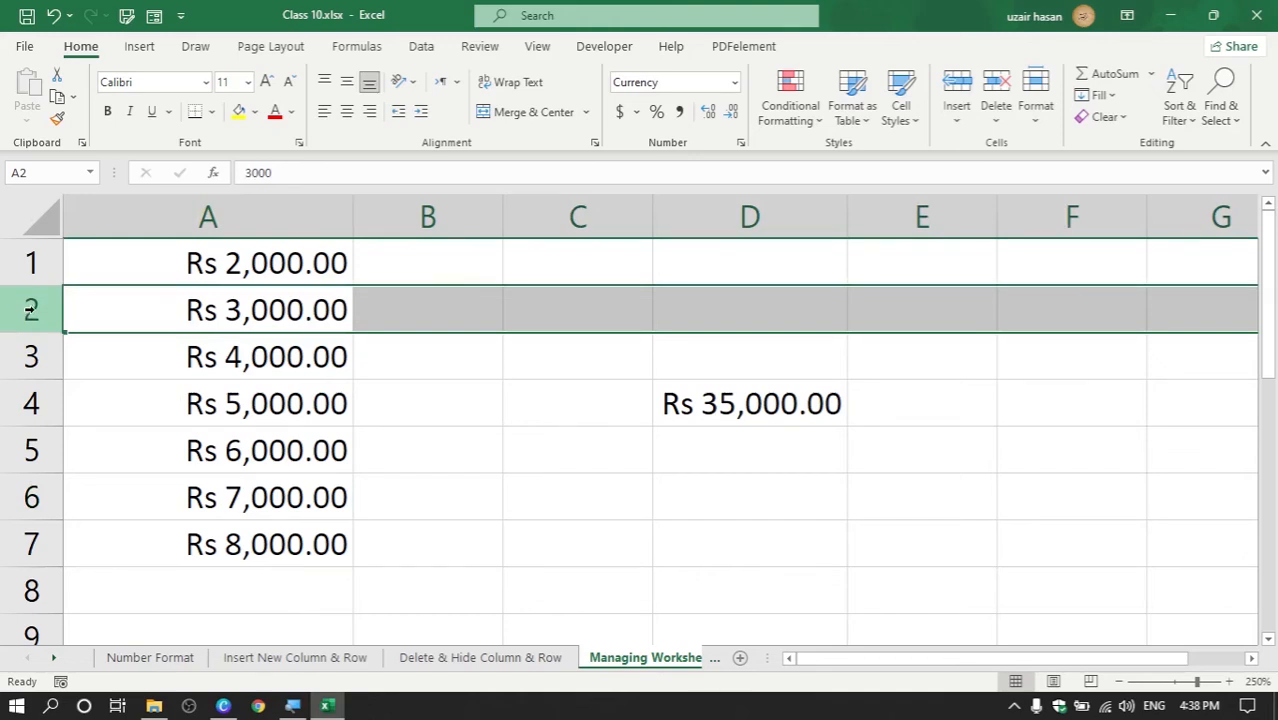
right_click(30, 312)
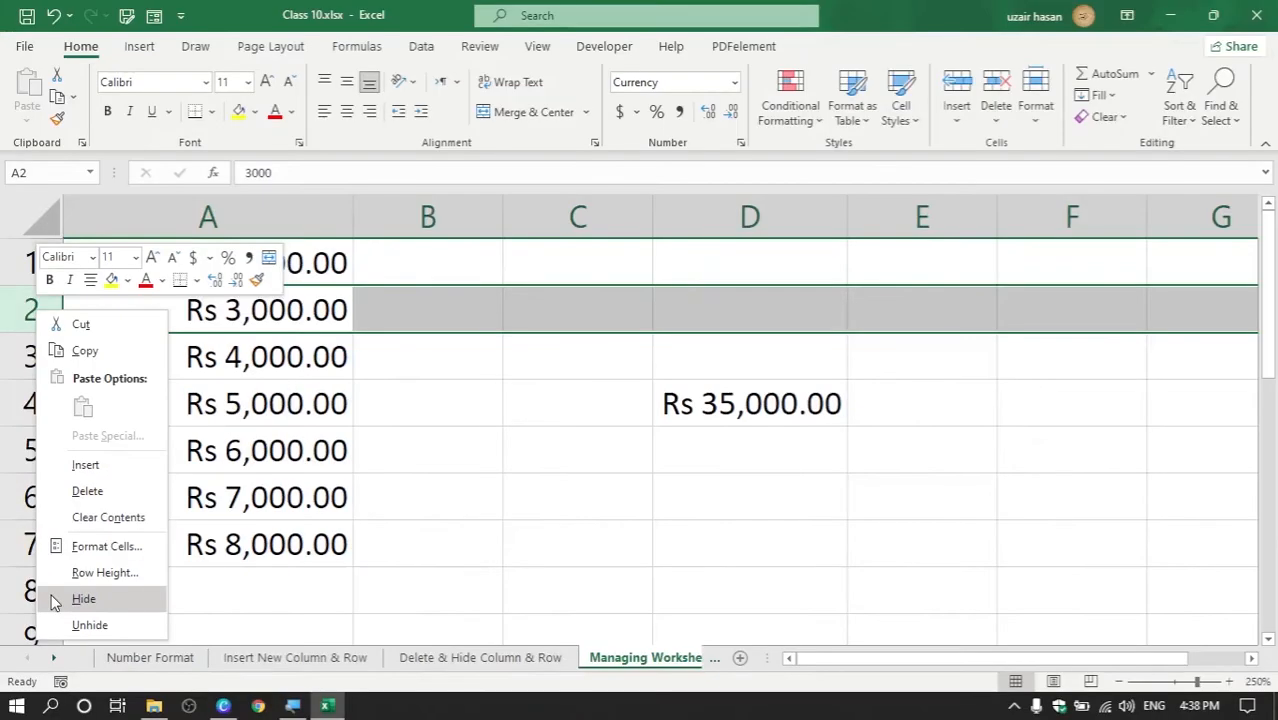
left_click(65, 615)
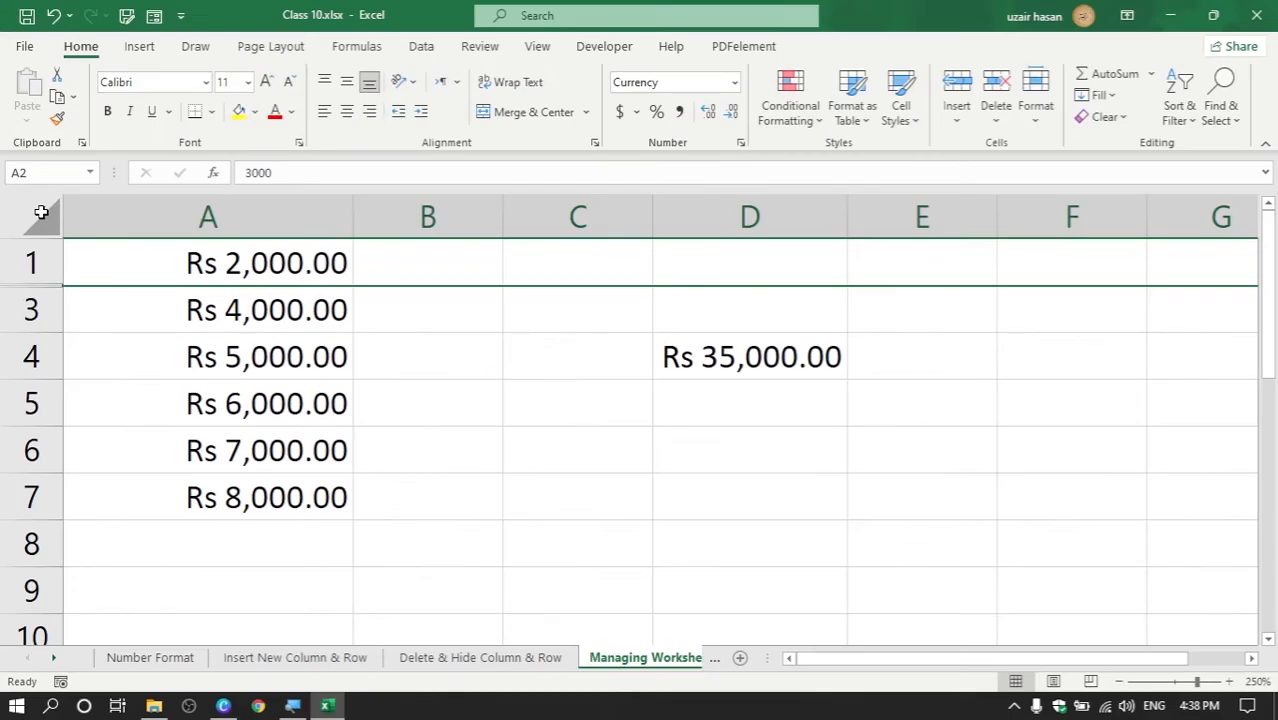
Select the whole worksheet and unhide row 2
left_click(124, 237)
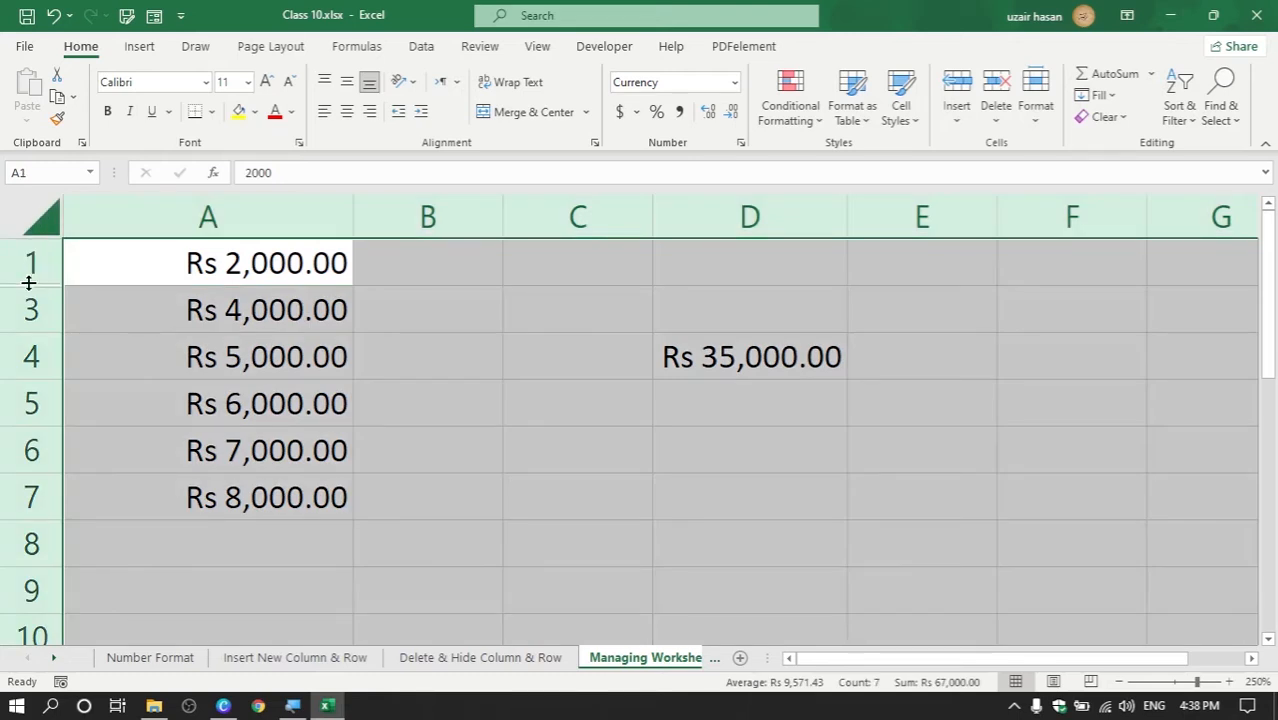
right_click(30, 356)
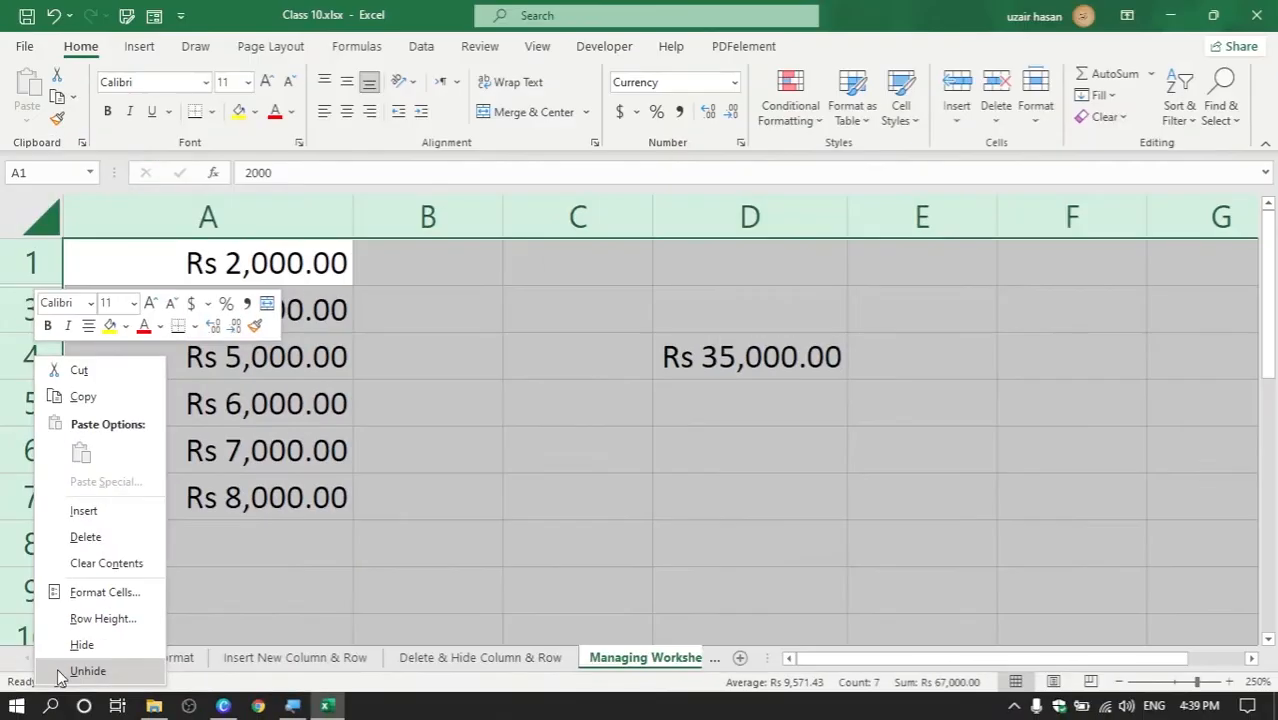
left_click(60, 676)
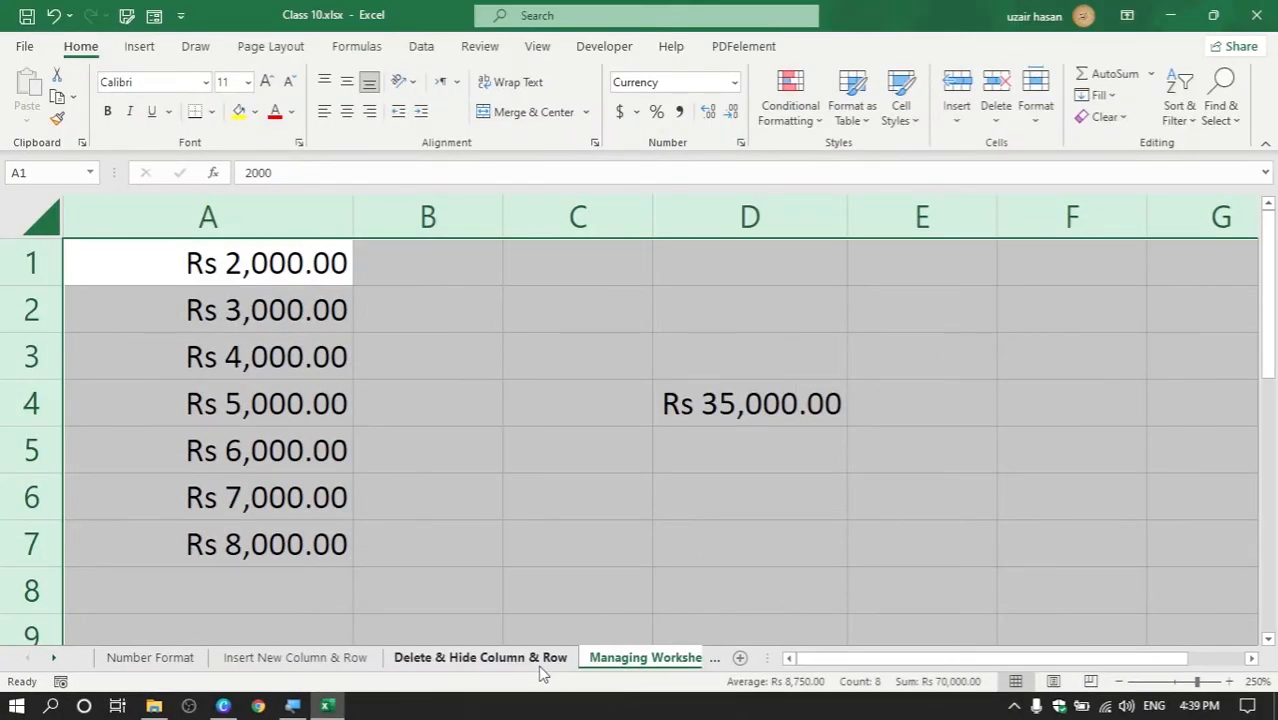
Clear the sheet selection and create the new blank workbook Book1
left_click(686, 662)
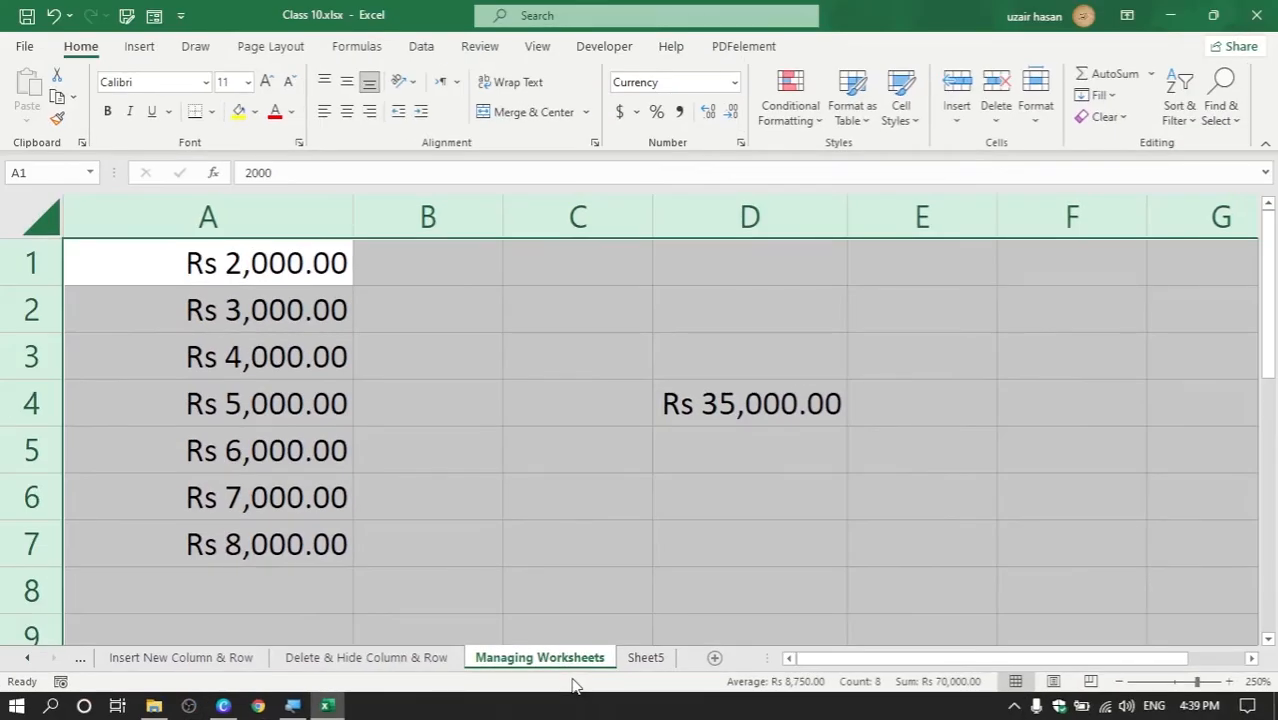
left_click(590, 572)
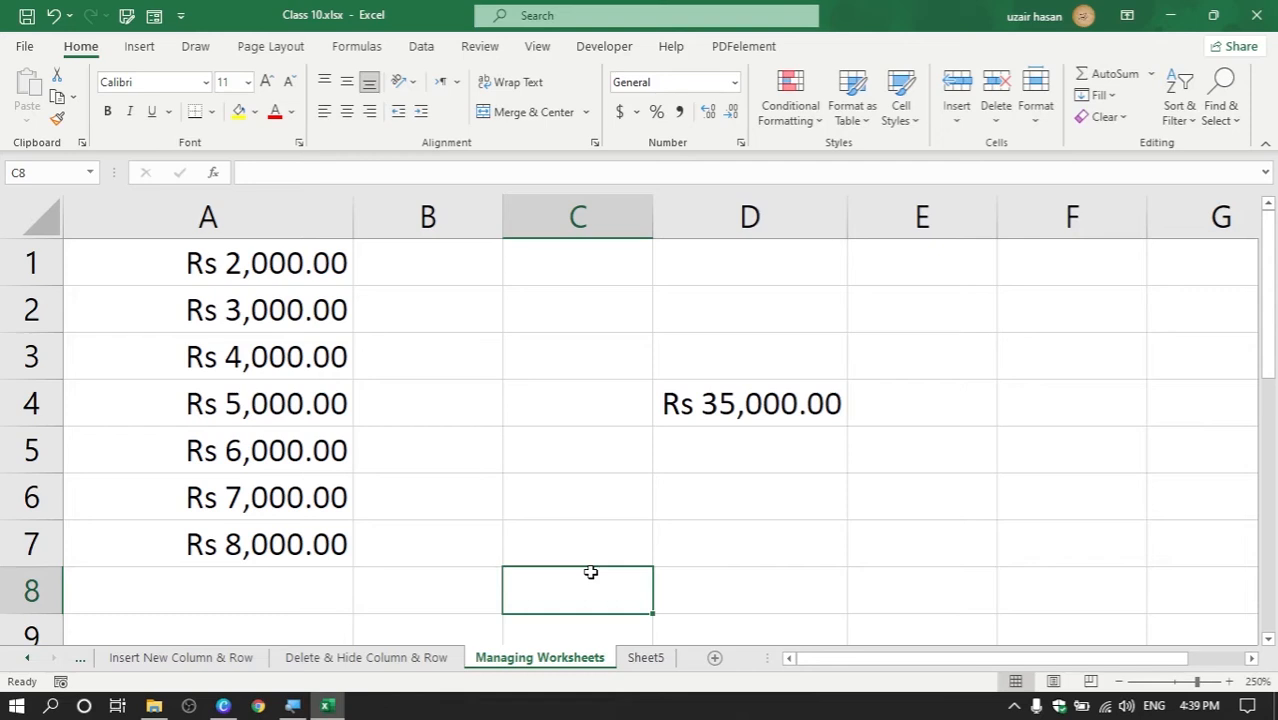
key("ctrl+n")
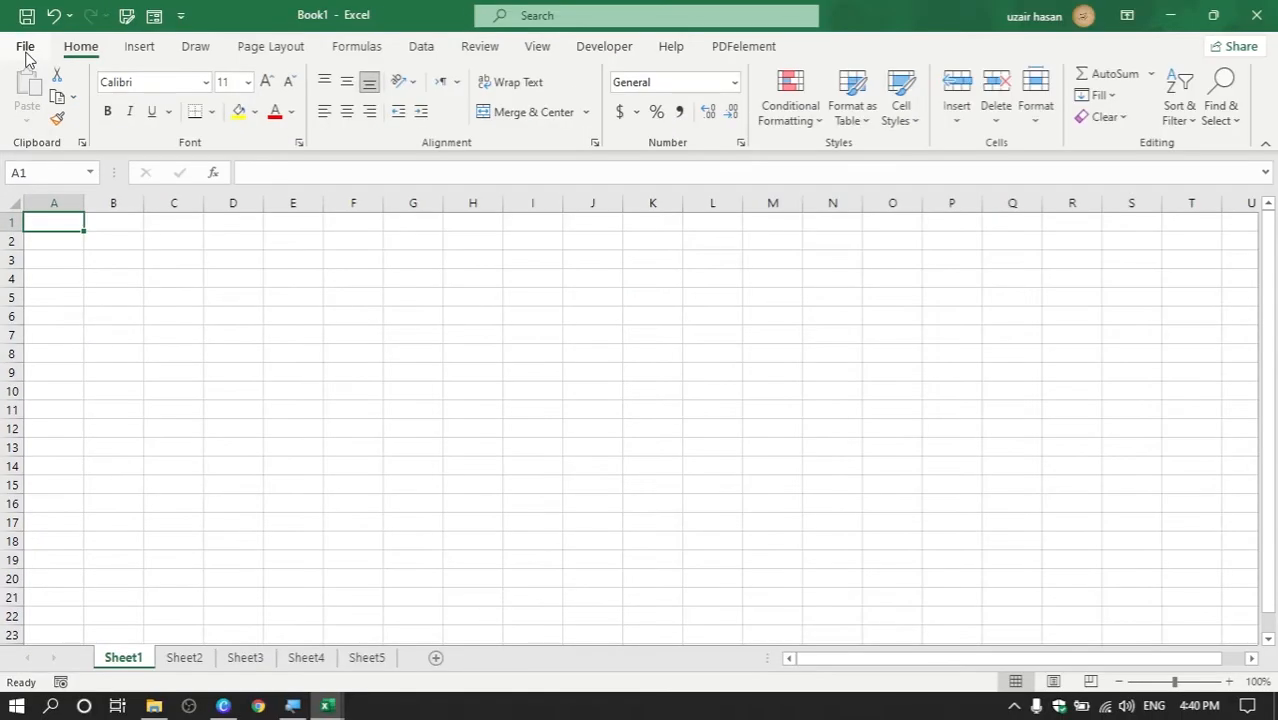
In Excel Options, lower the sheets per new workbook from 5 to 1
left_click(25, 50)
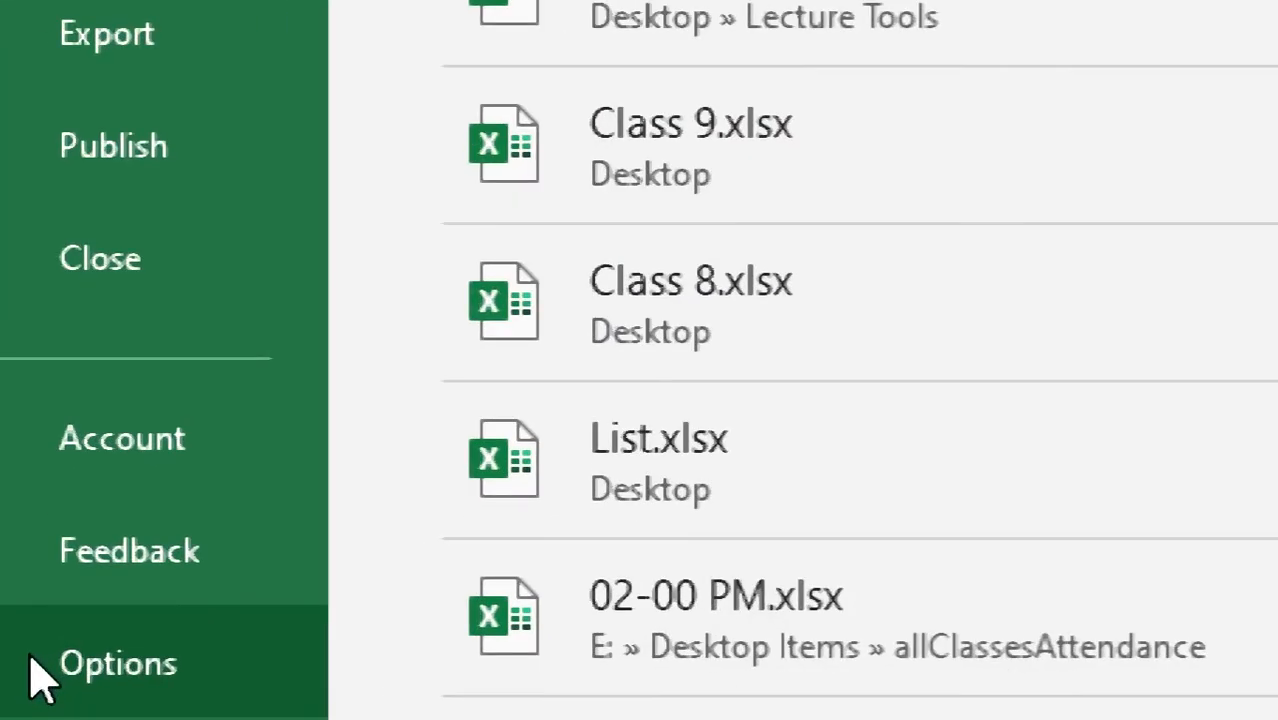
left_click(31, 659)
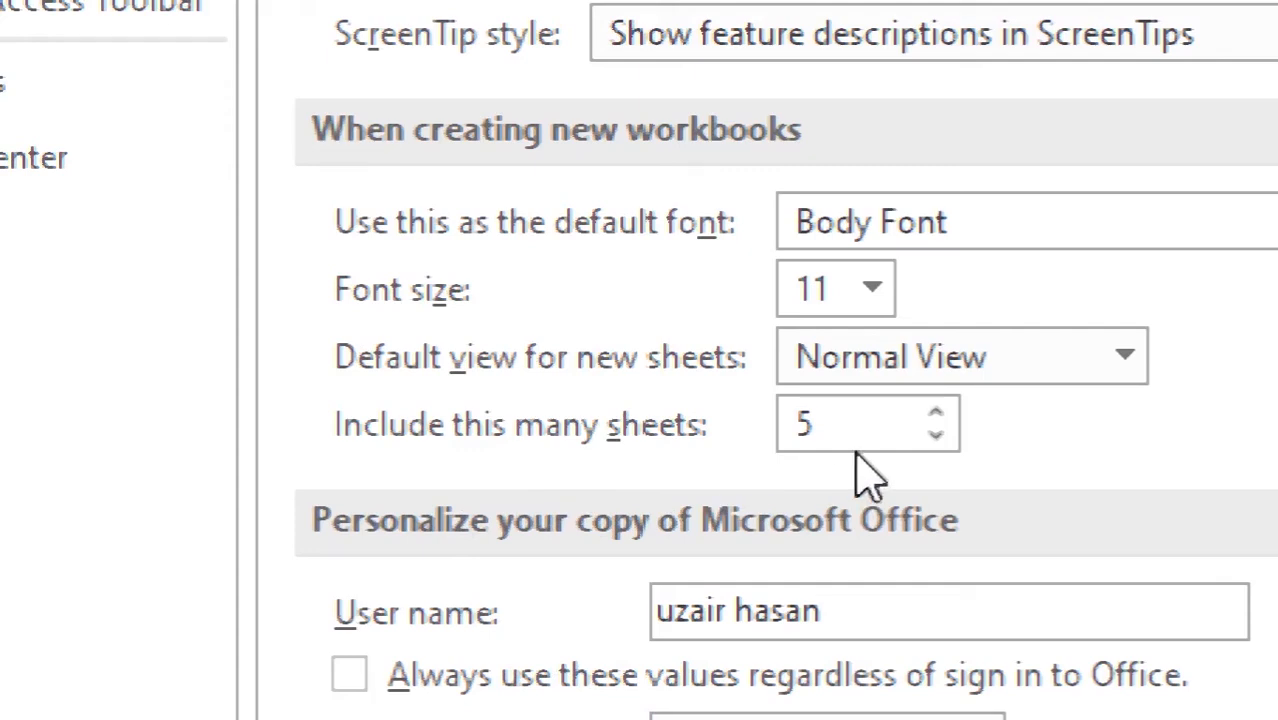
left_click(938, 438)
left_click(938, 438)
left_click(938, 438)
left_click(938, 436)
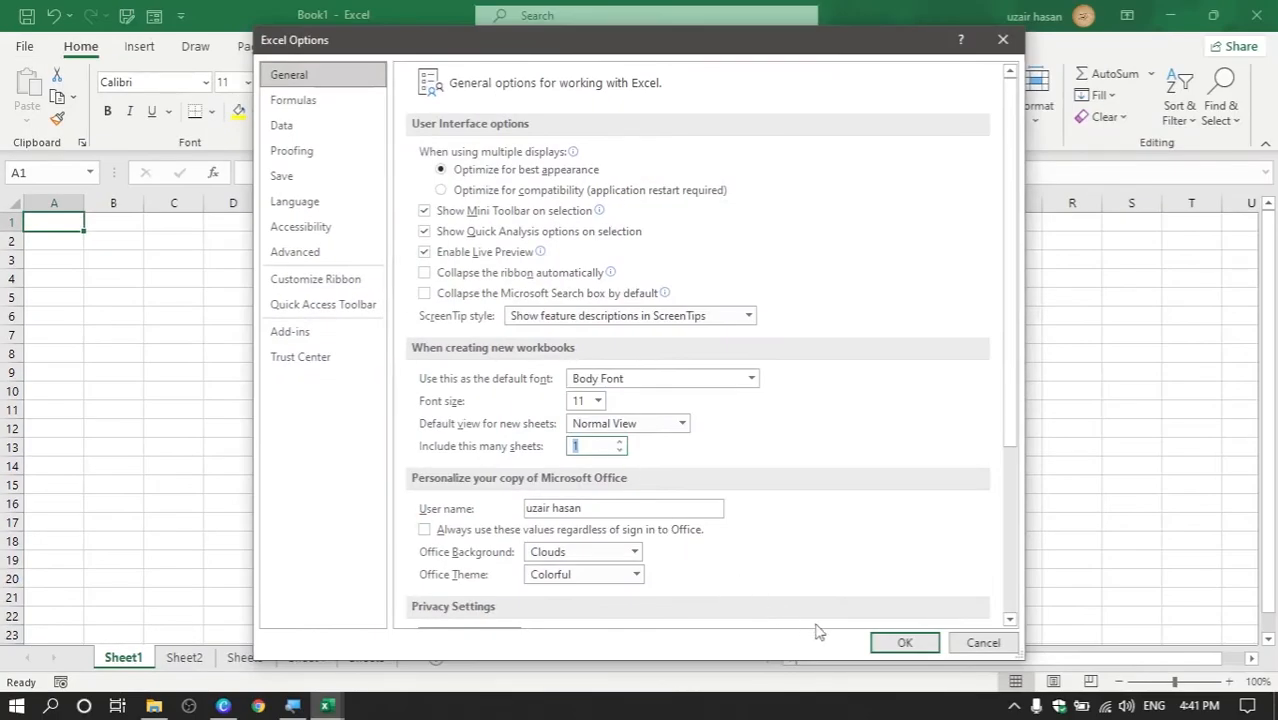
Apply the 1-sheet default and create another blank workbook
left_click(901, 643)
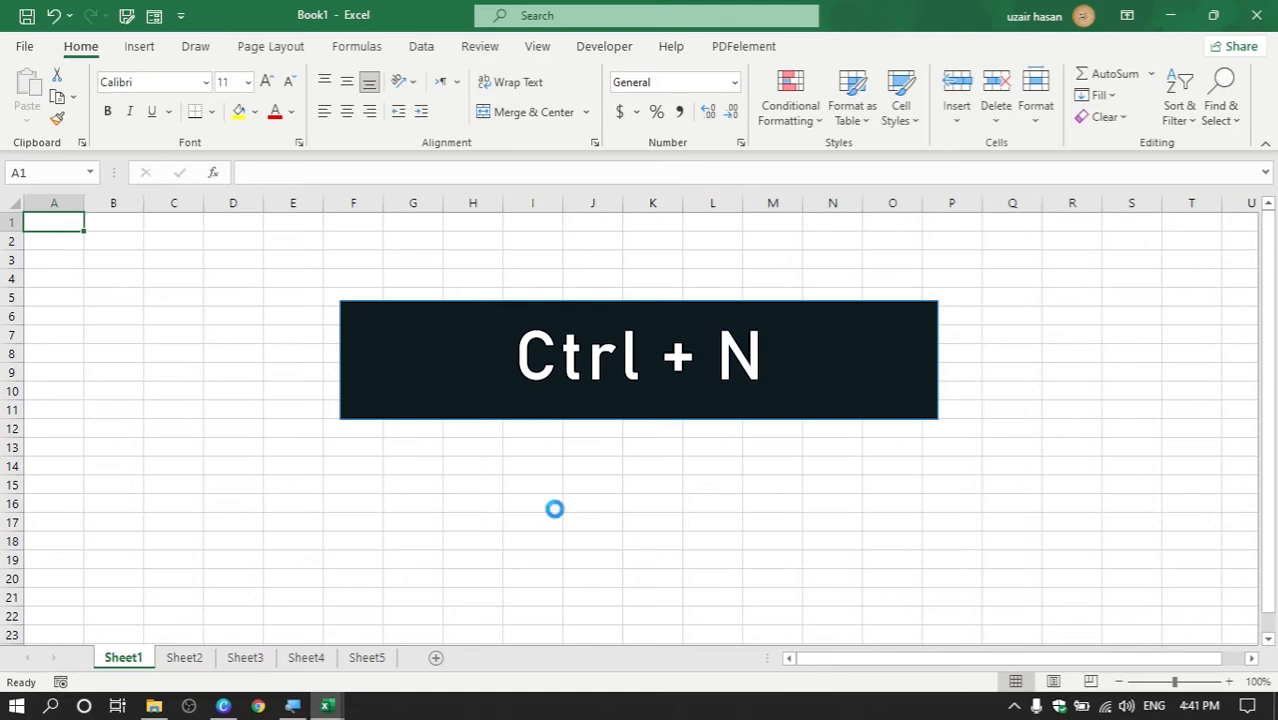
key("ctrl+n")
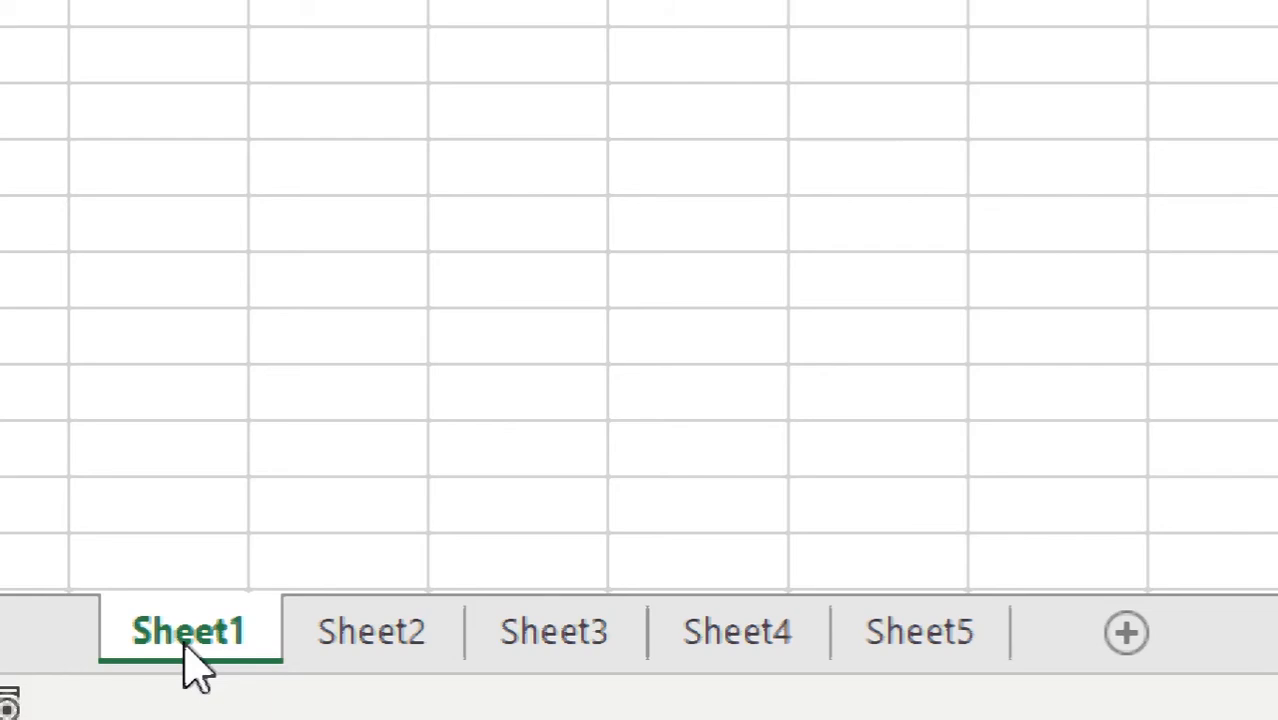
Rename the Sheet1 tab to 'Math'
right_click(193, 667)
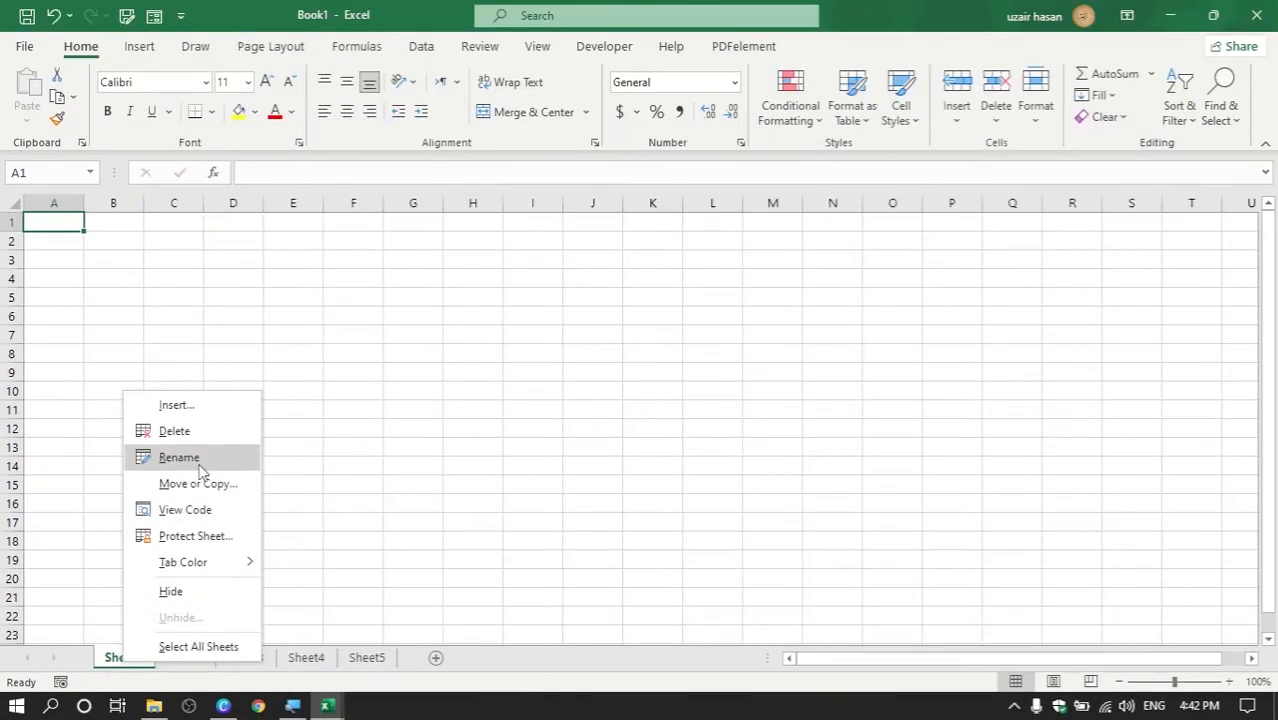
left_click(422, 350)
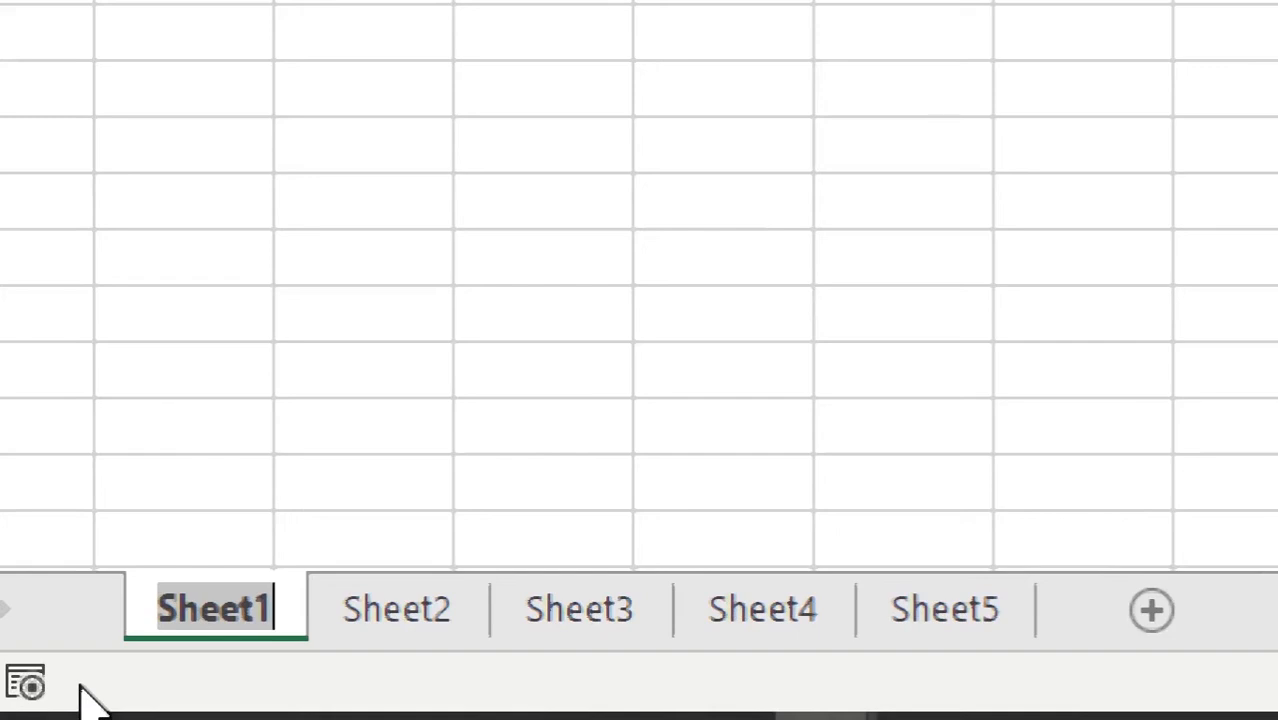
type("Math")
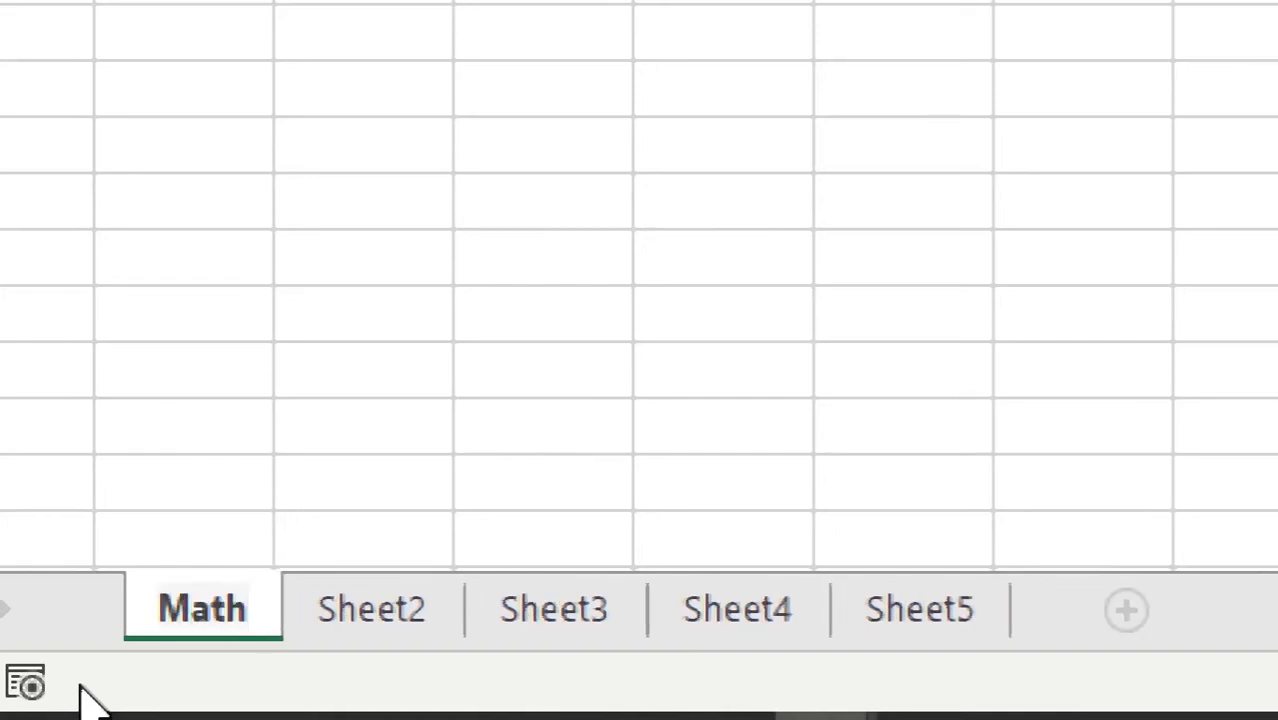
key("Return")
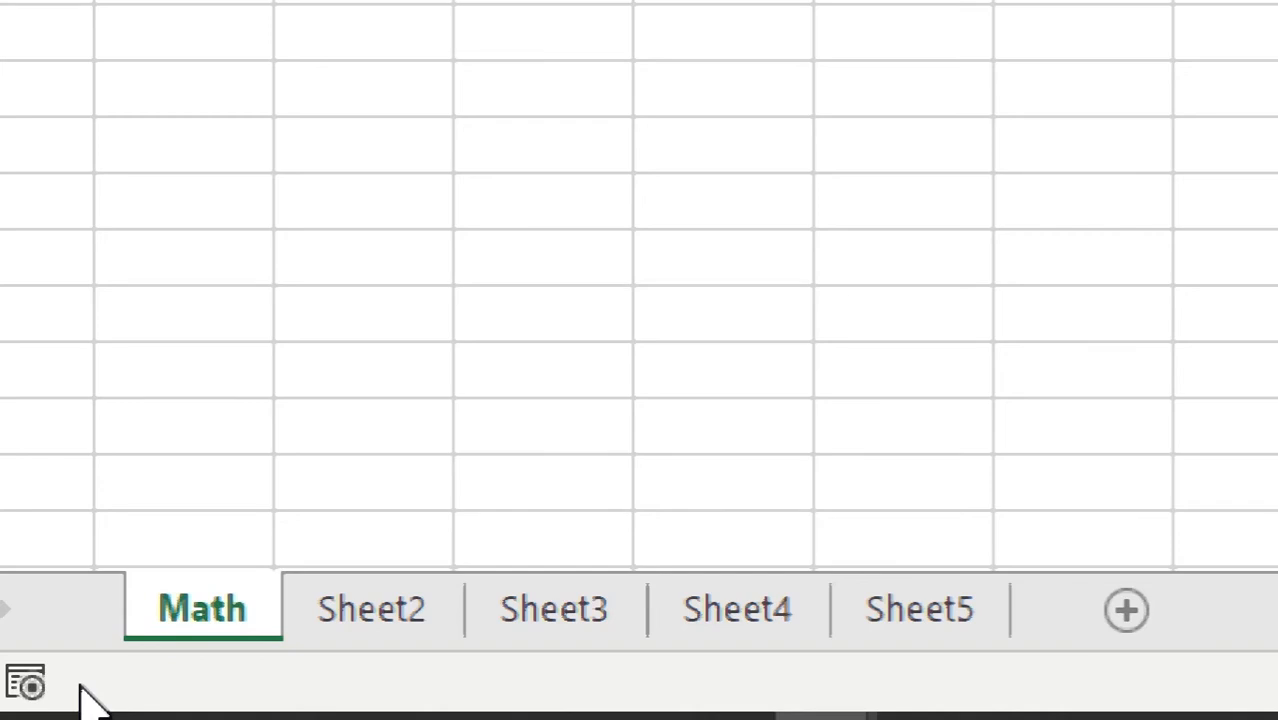
Rename the Sheet2 tab to 'English'
right_click(390, 655)
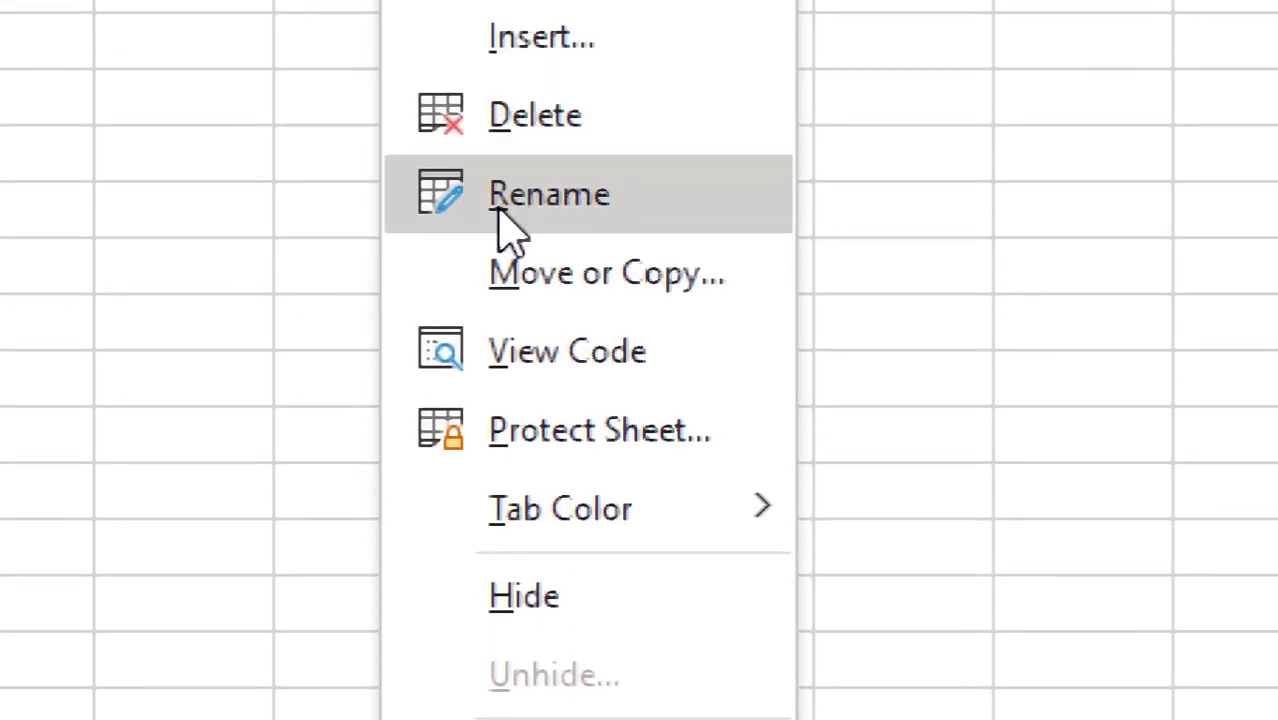
left_click(505, 228)
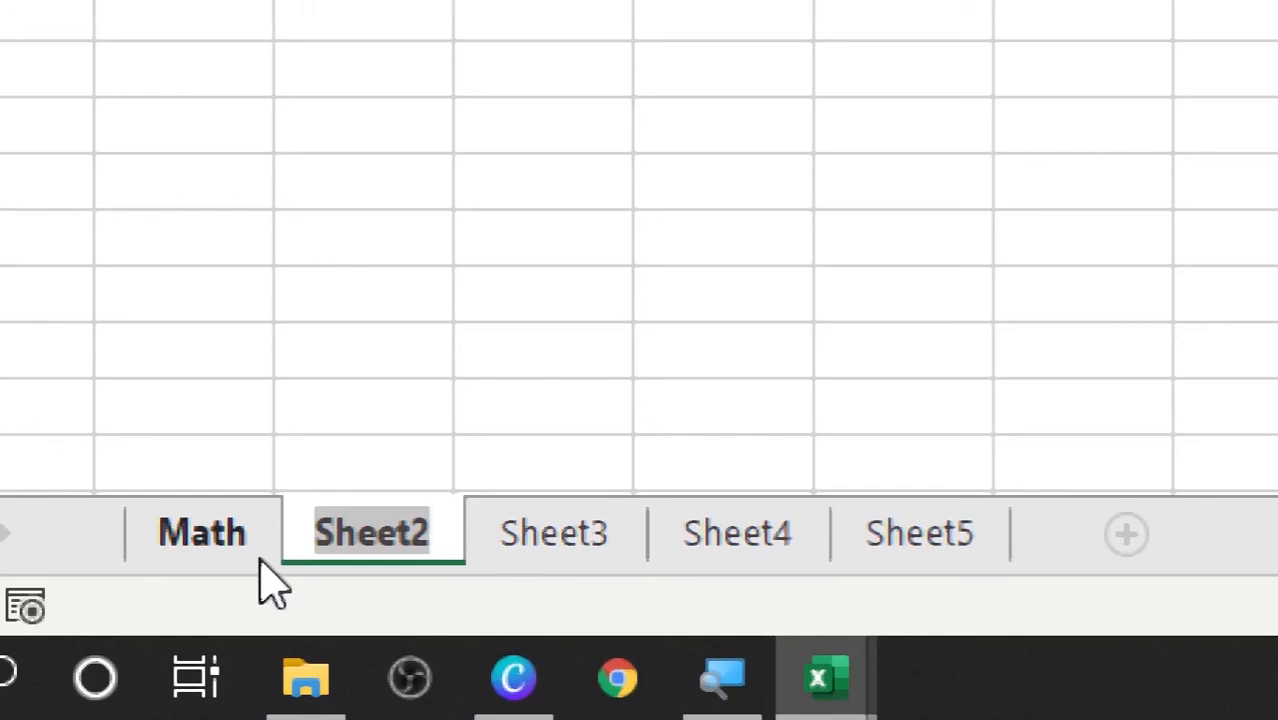
type("Eng")
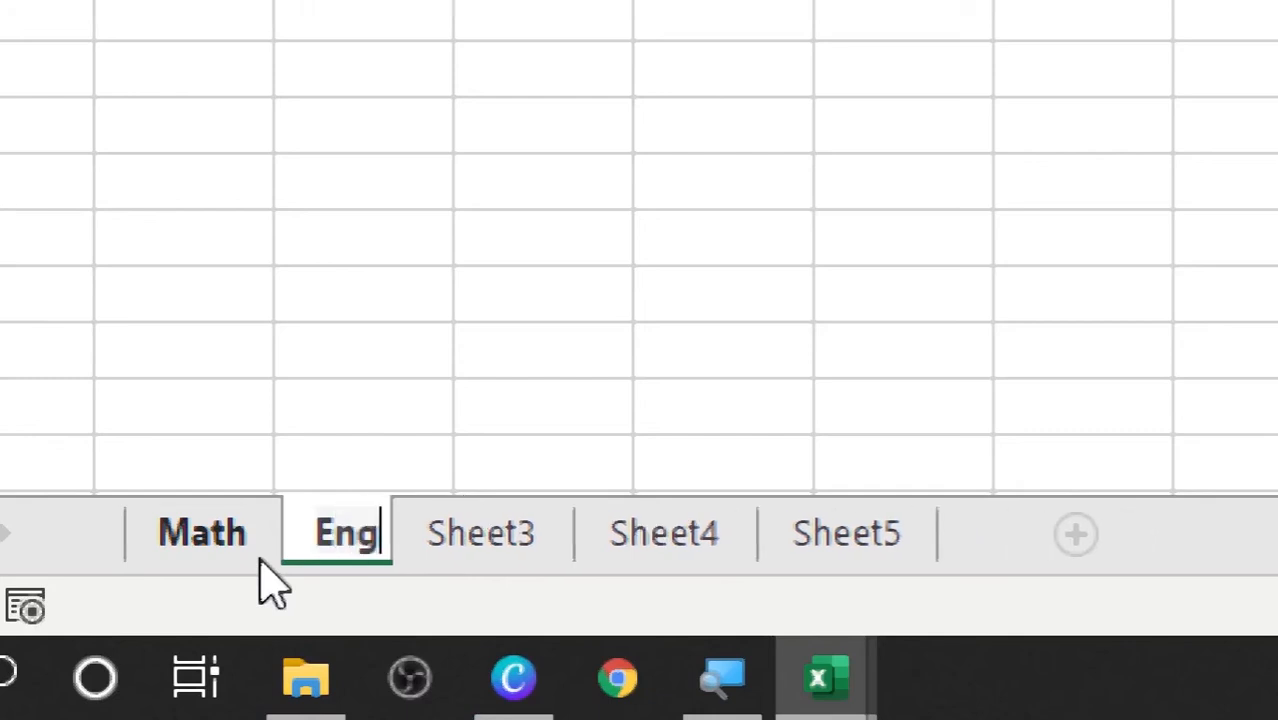
type("lish")
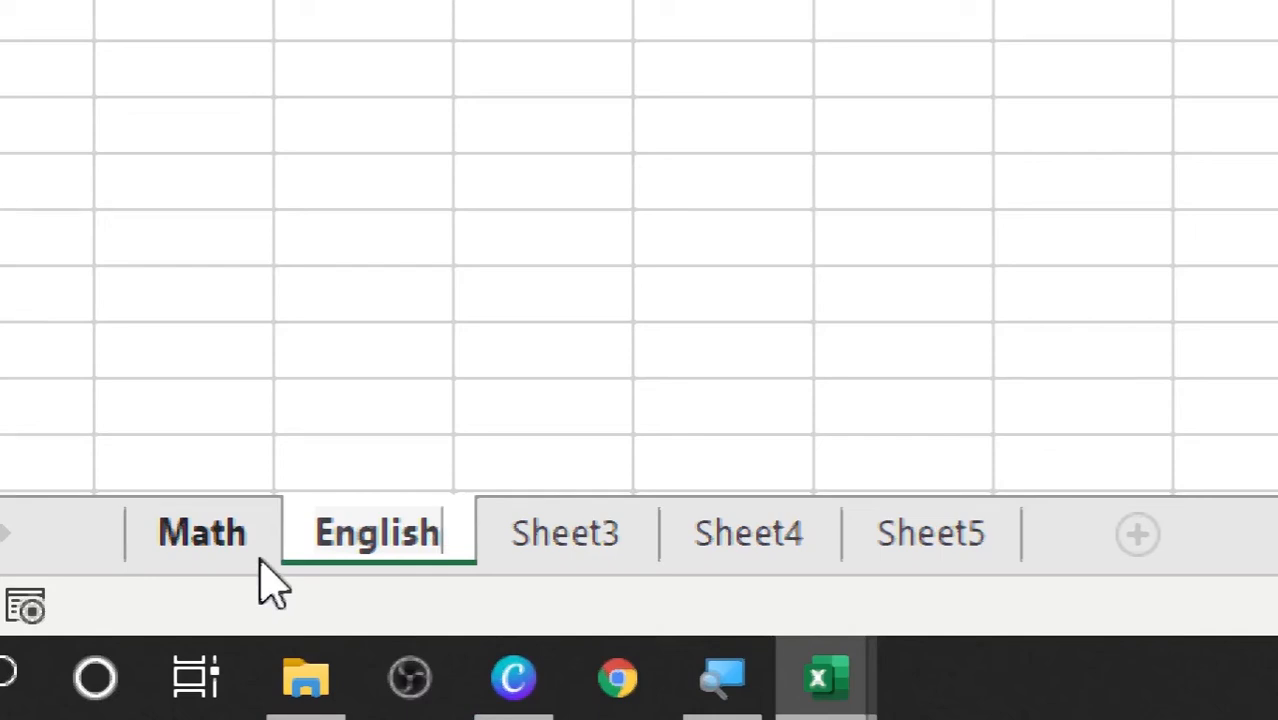
key("Return")
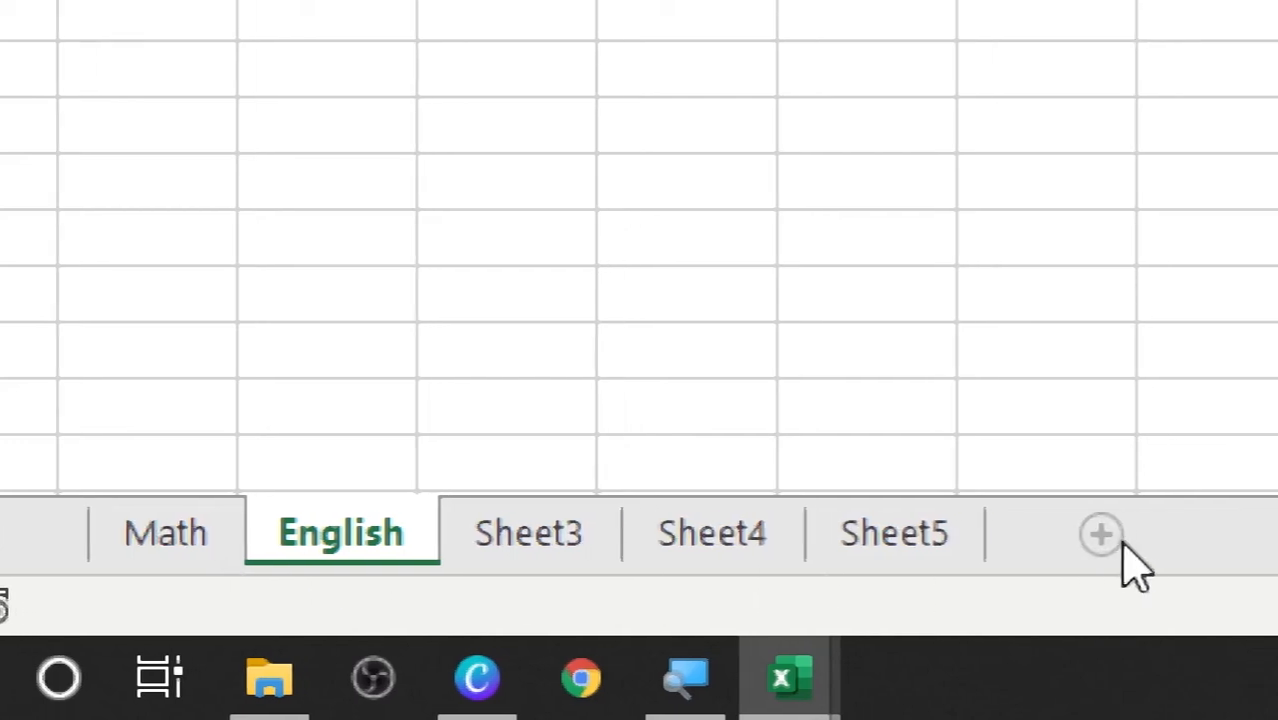
left_click(1118, 541)
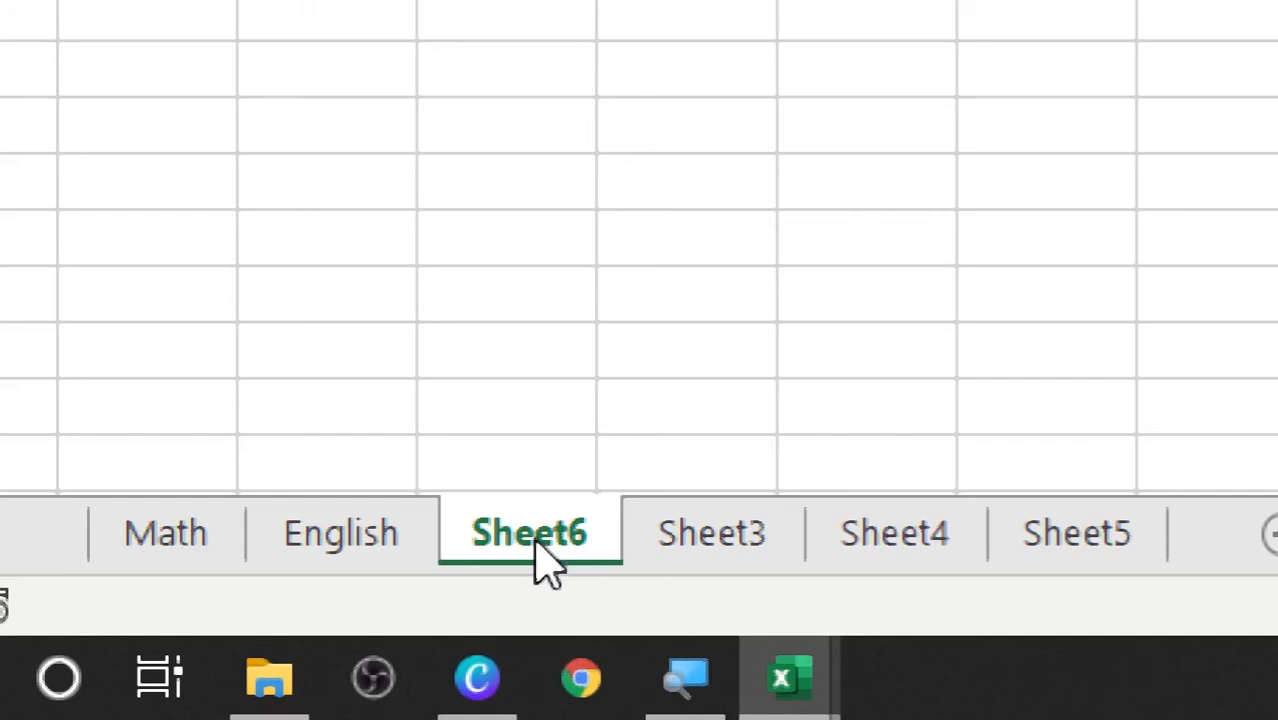
right_click(537, 545)
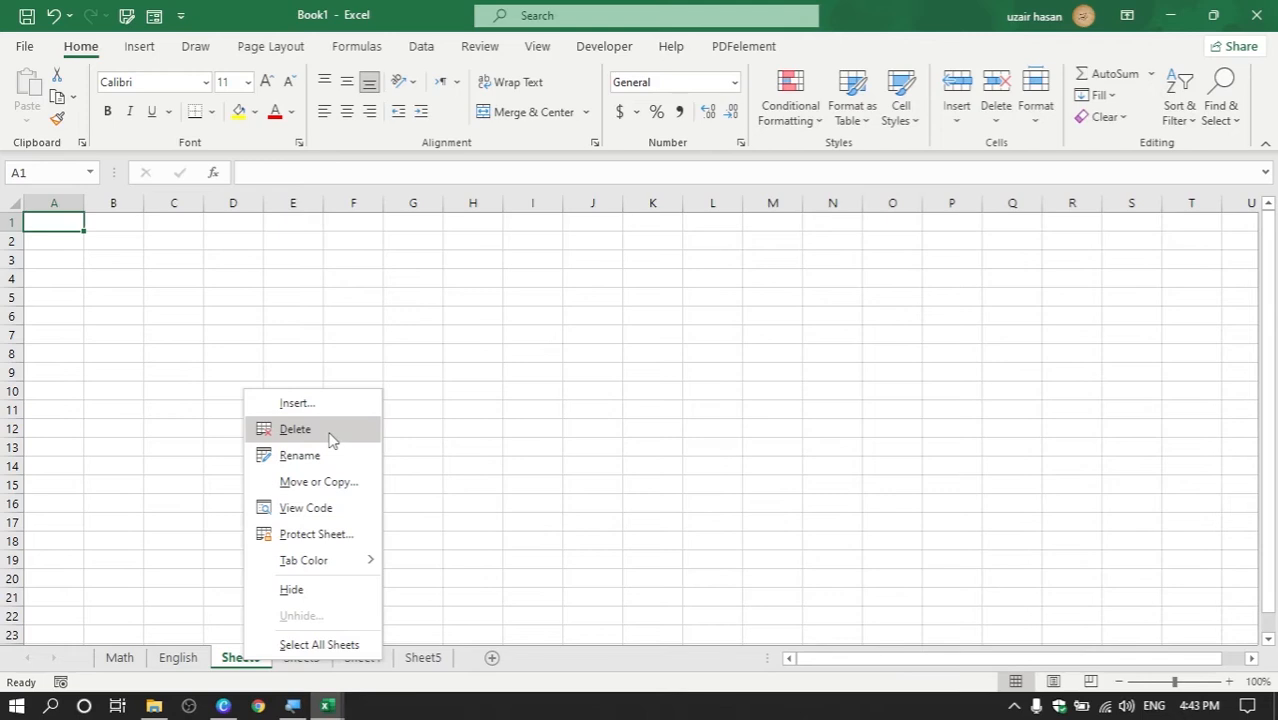
left_click(329, 431)
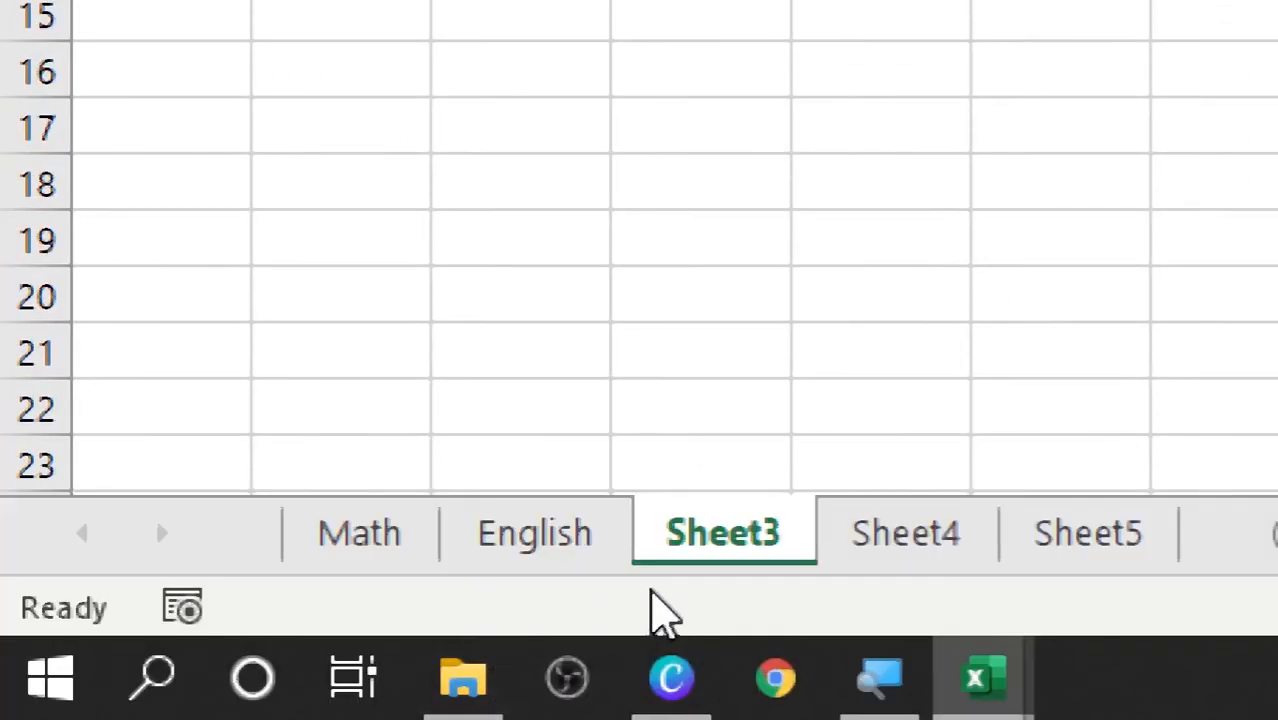
Hide the English sheet, then switch back to the Math sheet
left_click(563, 572)
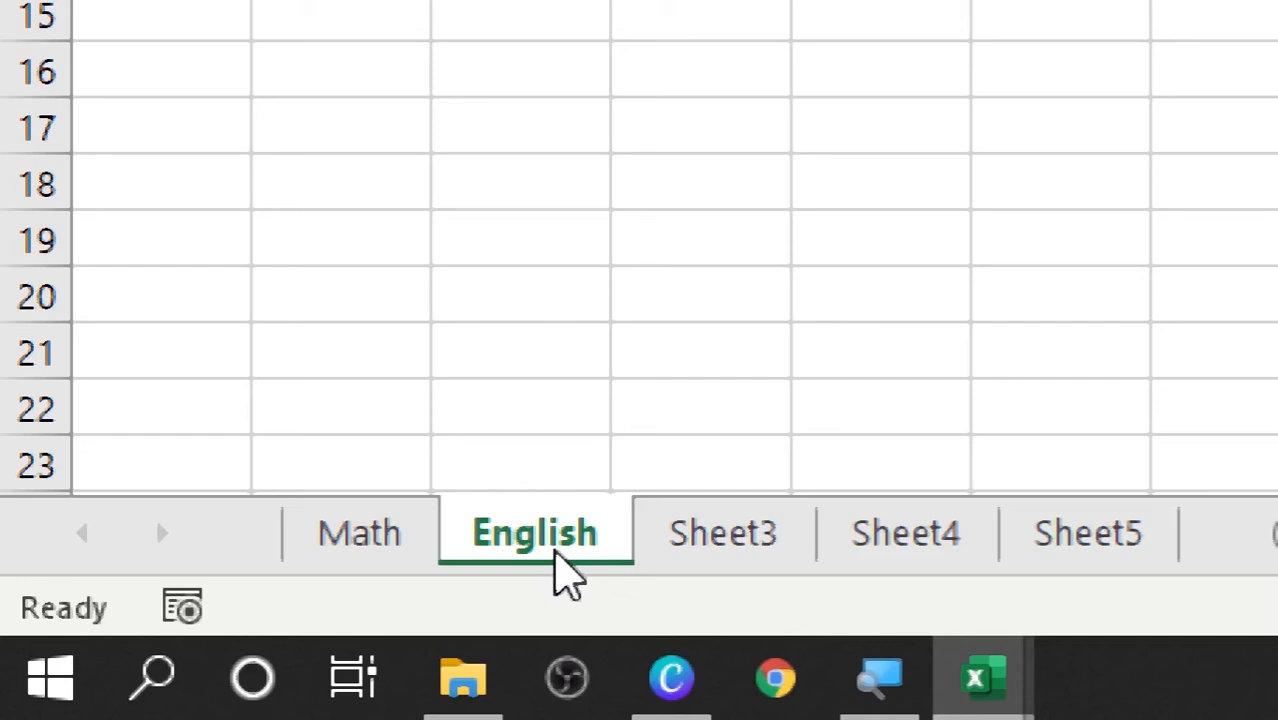
right_click(566, 572)
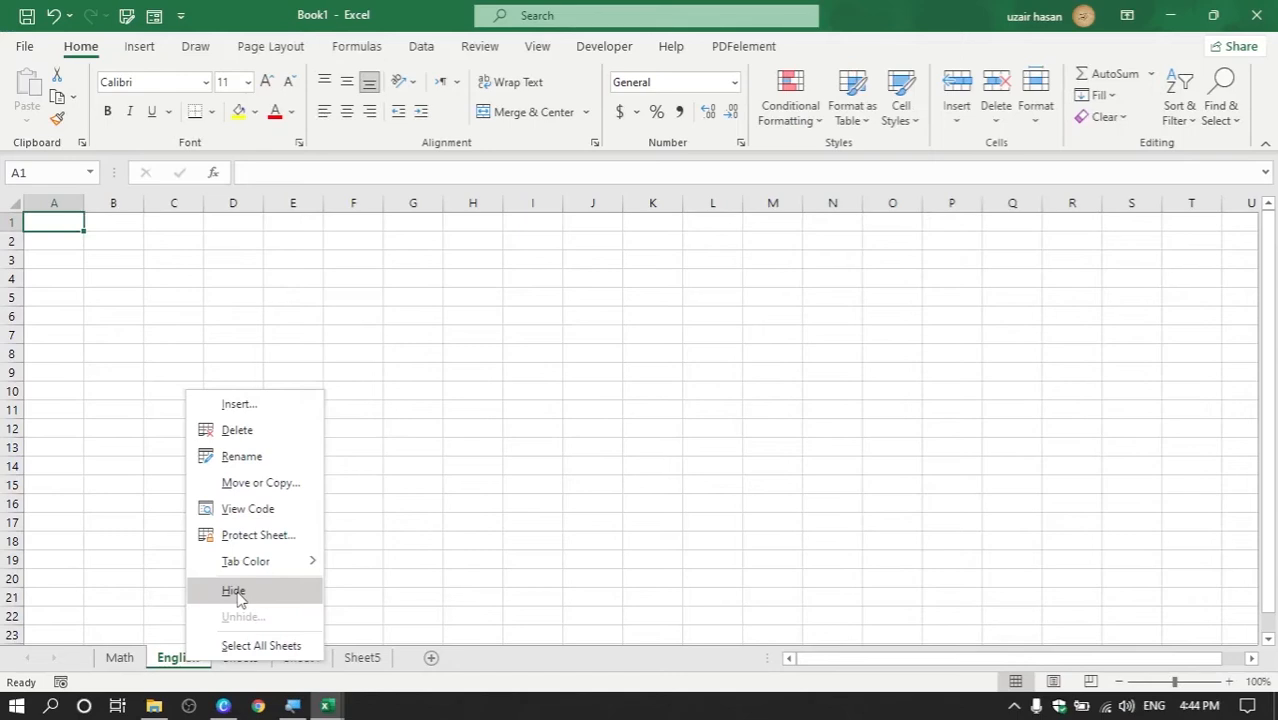
left_click(236, 594)
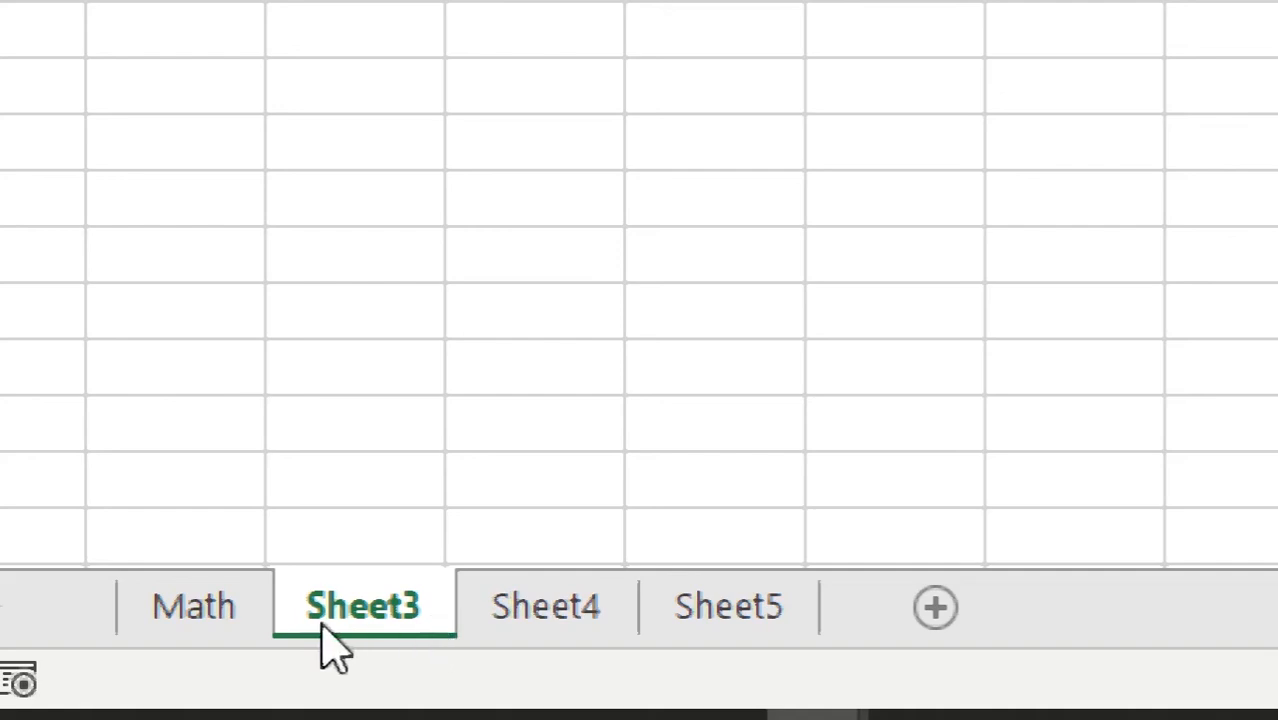
left_click(203, 626)
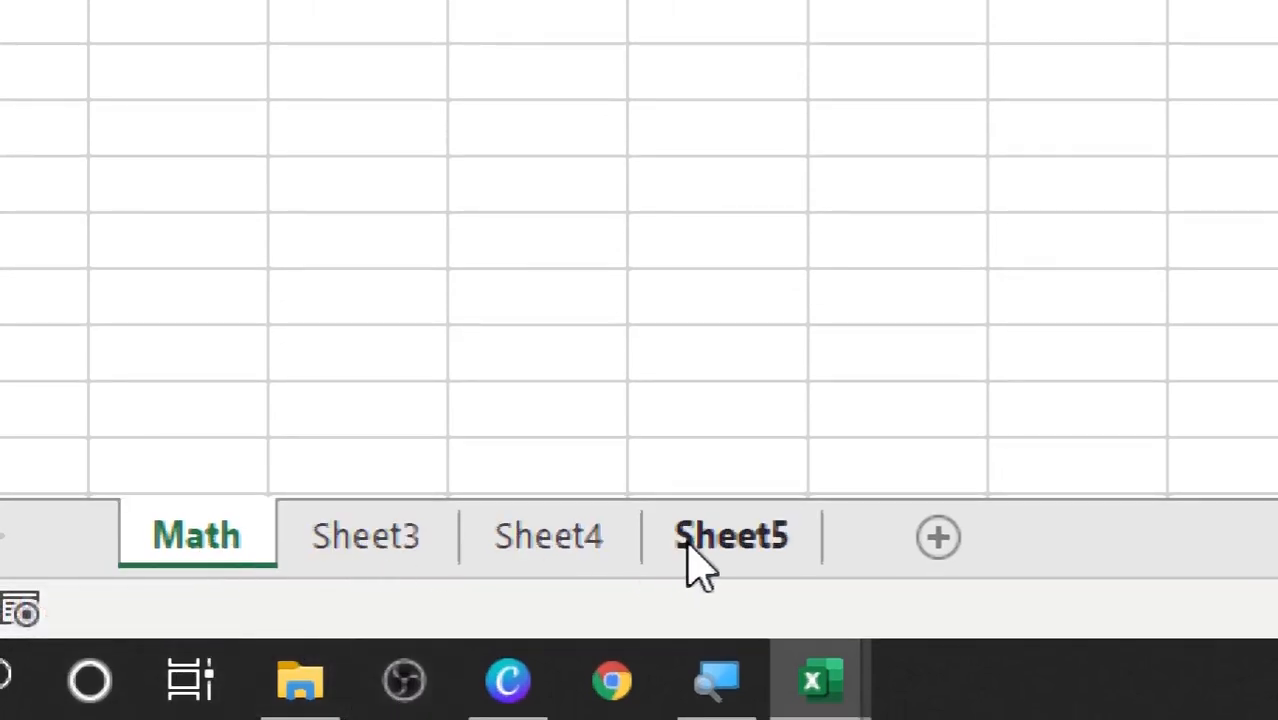
Unhide the English sheet so it reappears between Math and Sheet3
right_click(565, 563)
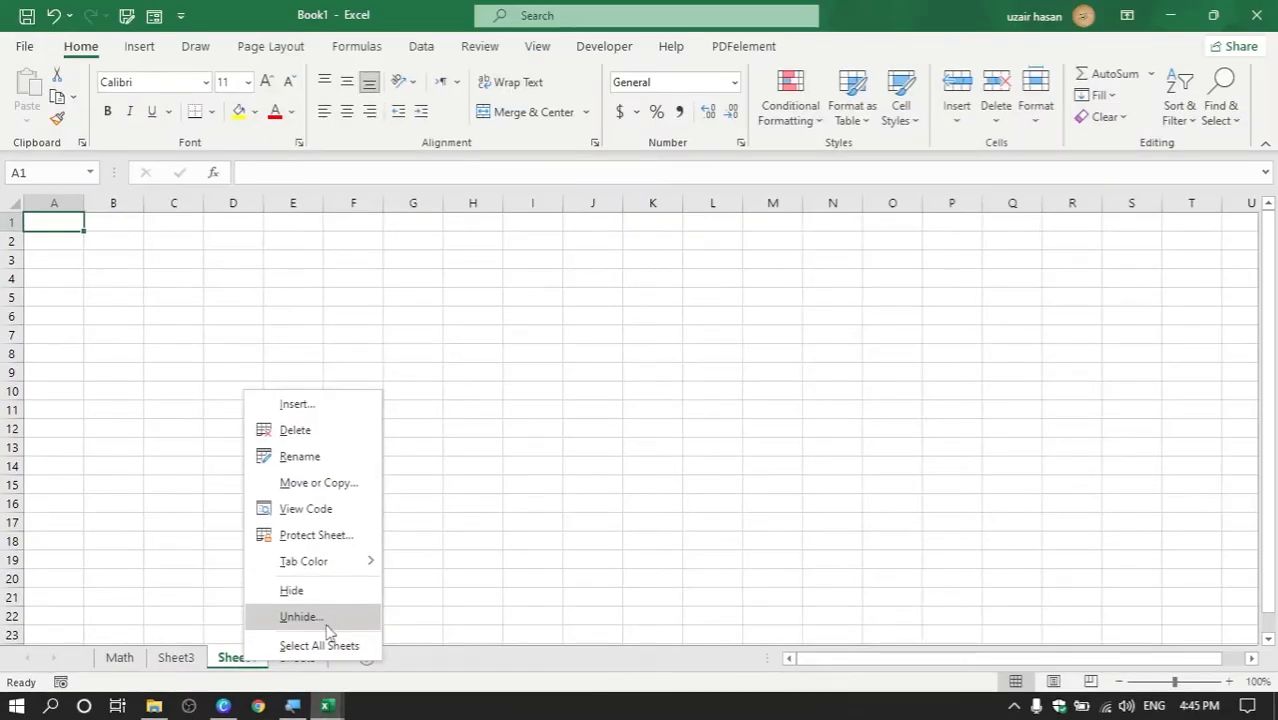
left_click(326, 624)
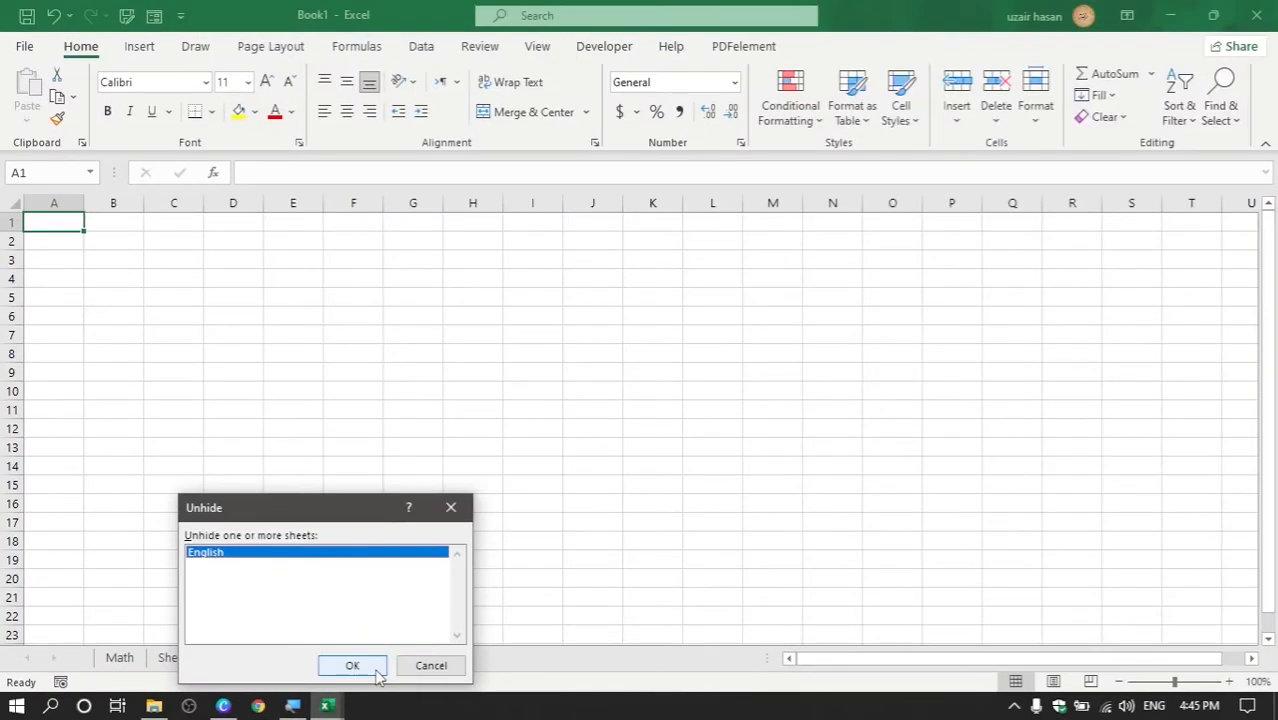
left_click(788, 580)
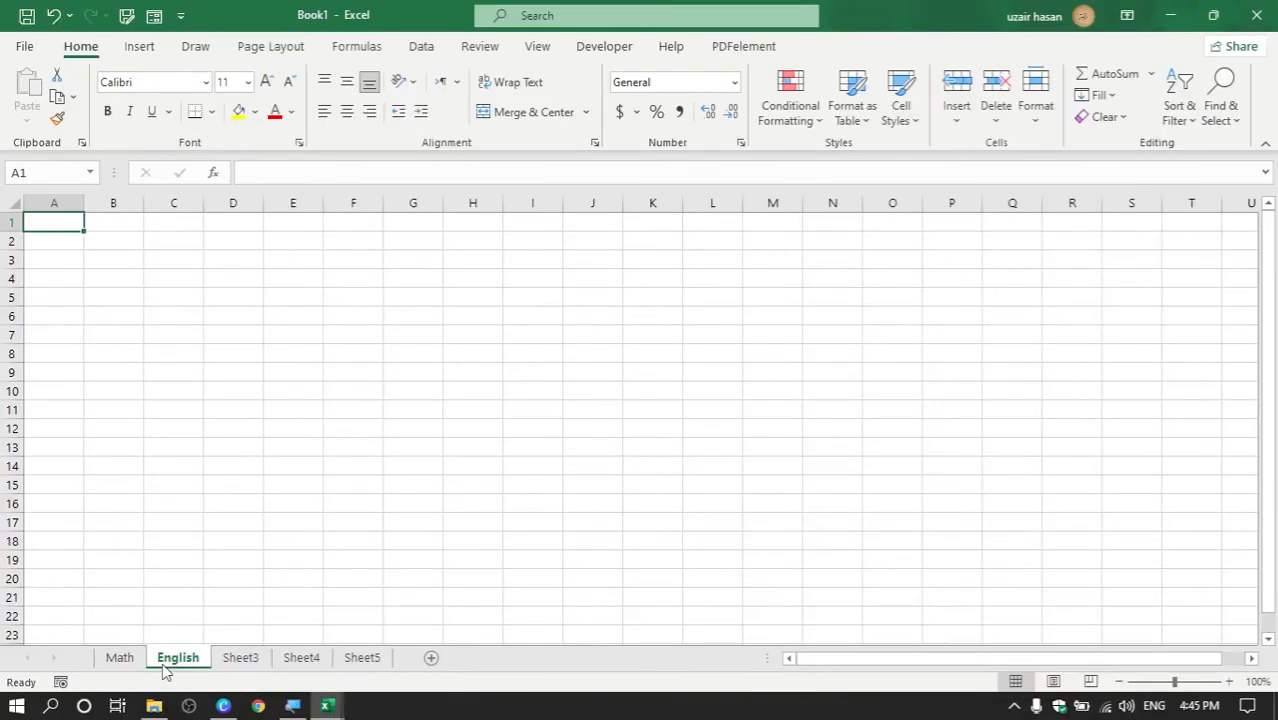
Protect the English sheet with a password, entering it twice to confirm
right_click(164, 668)
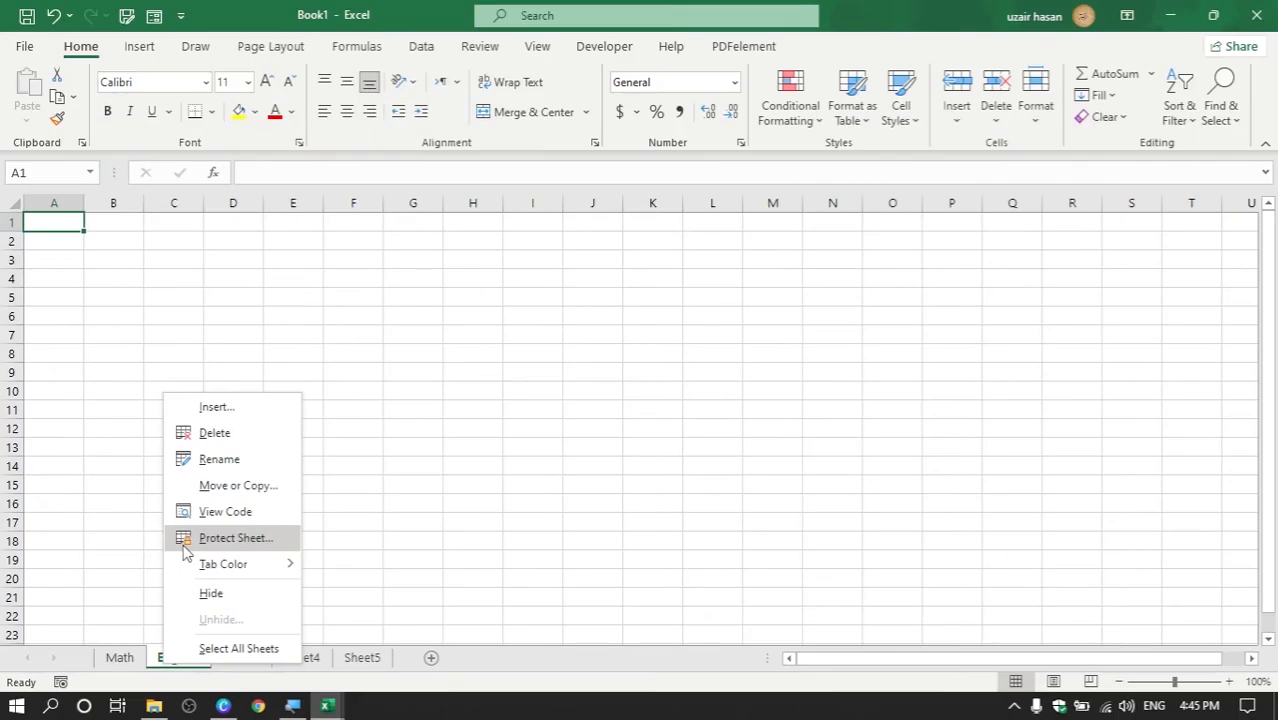
left_click(150, 568)
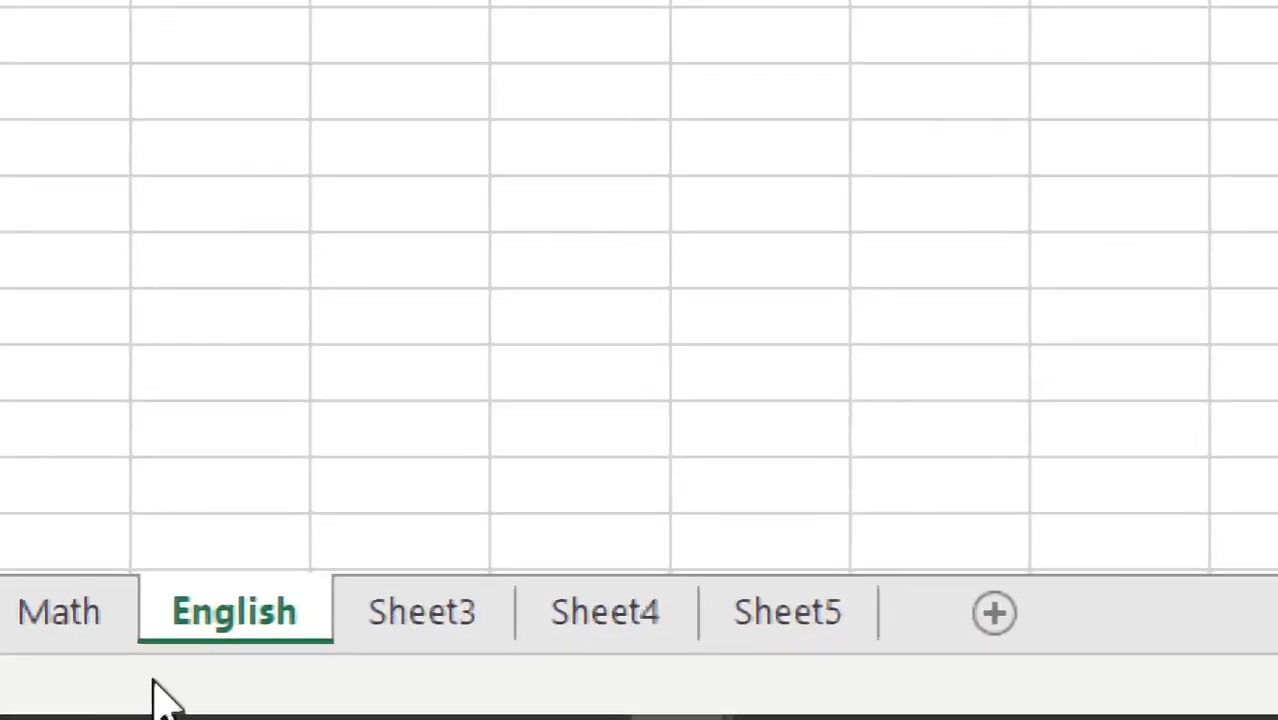
right_click(222, 630)
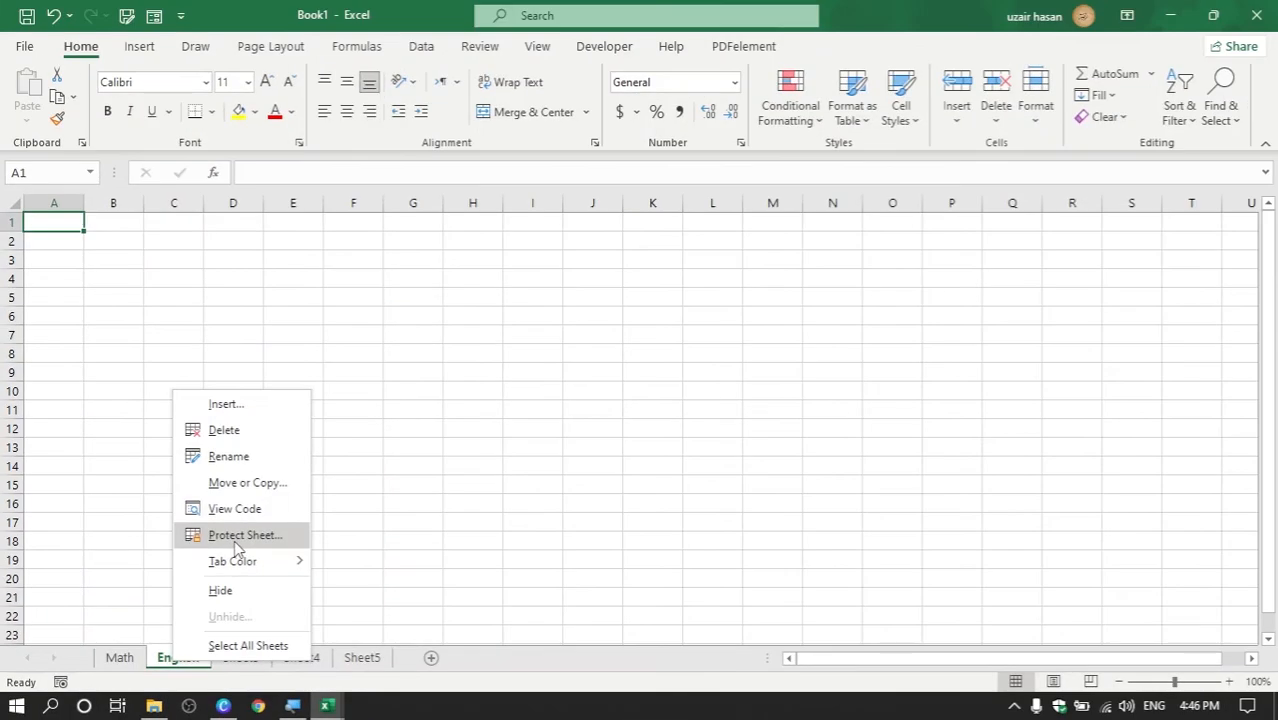
left_click(234, 537)
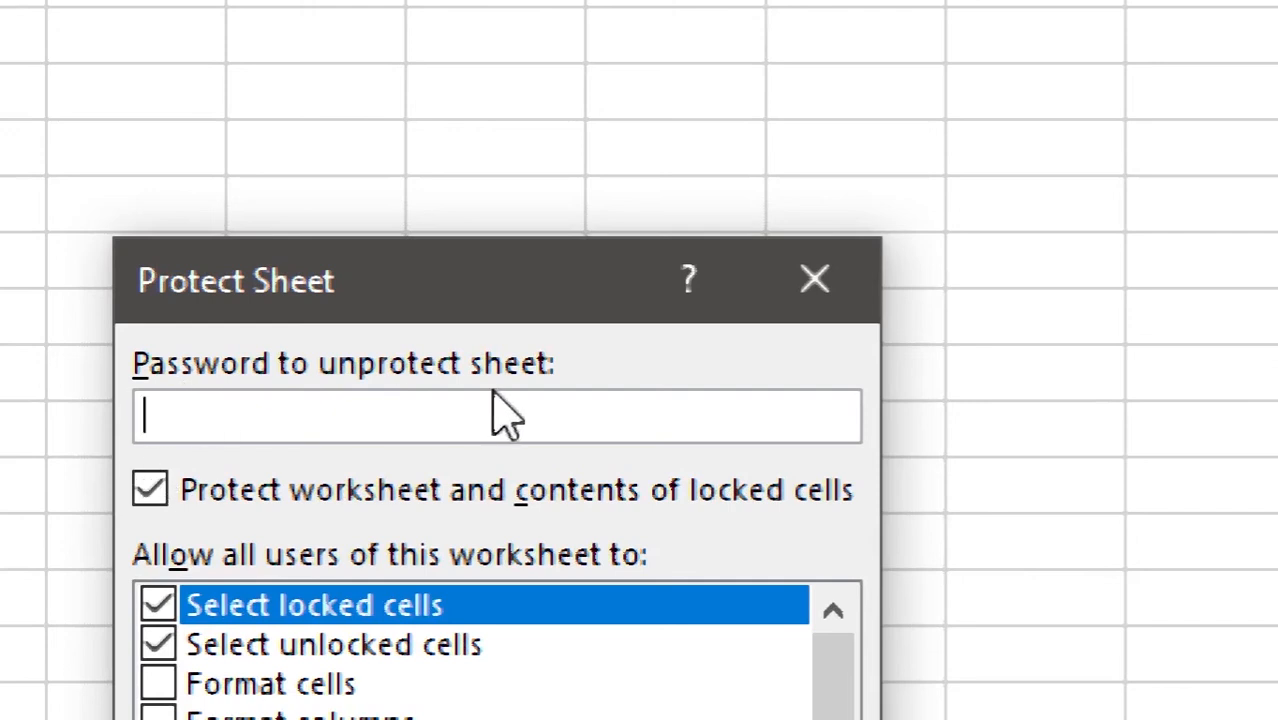
type("123")
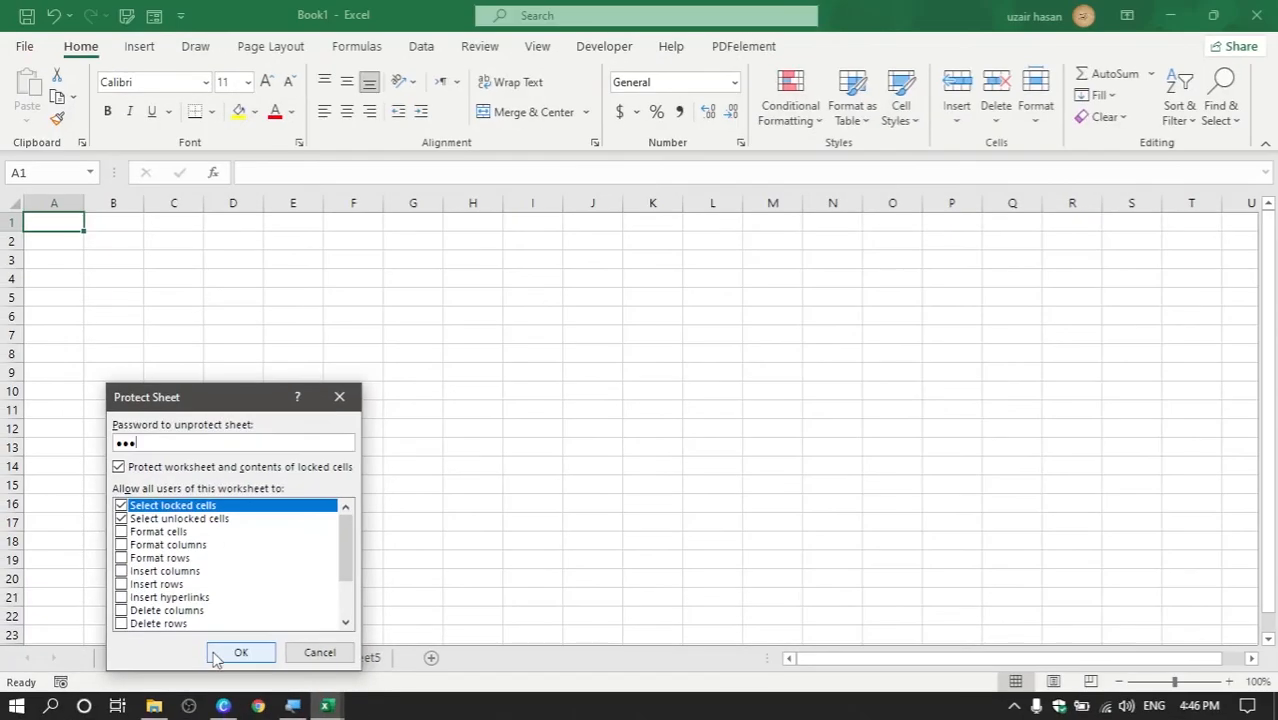
left_click(218, 652)
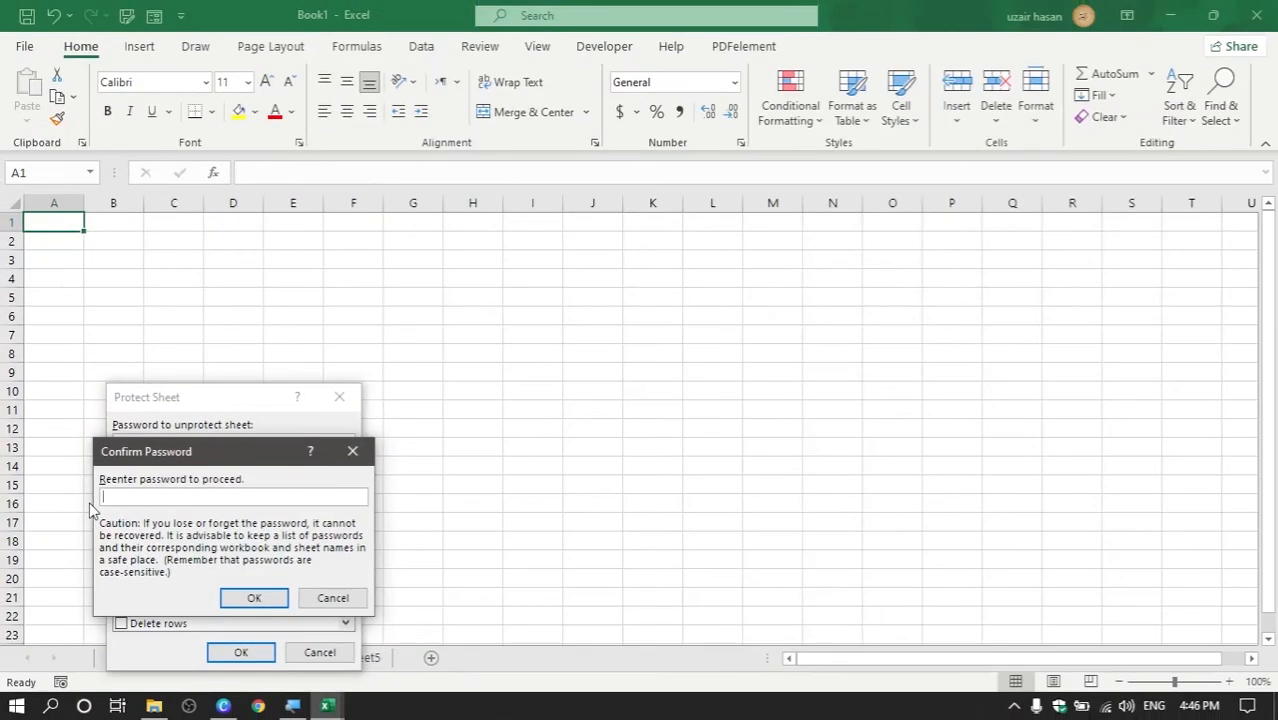
type("123")
left_click(258, 600)
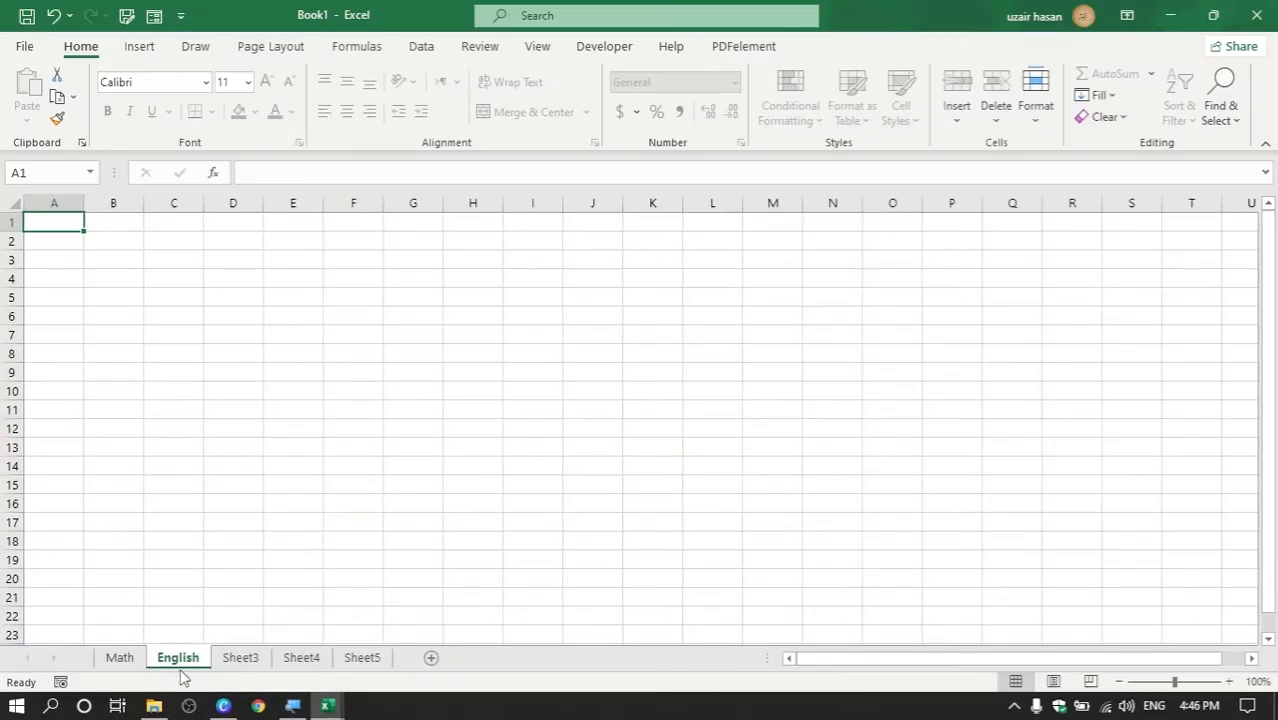
scroll(260, 471, "up", 6, "ctrl")
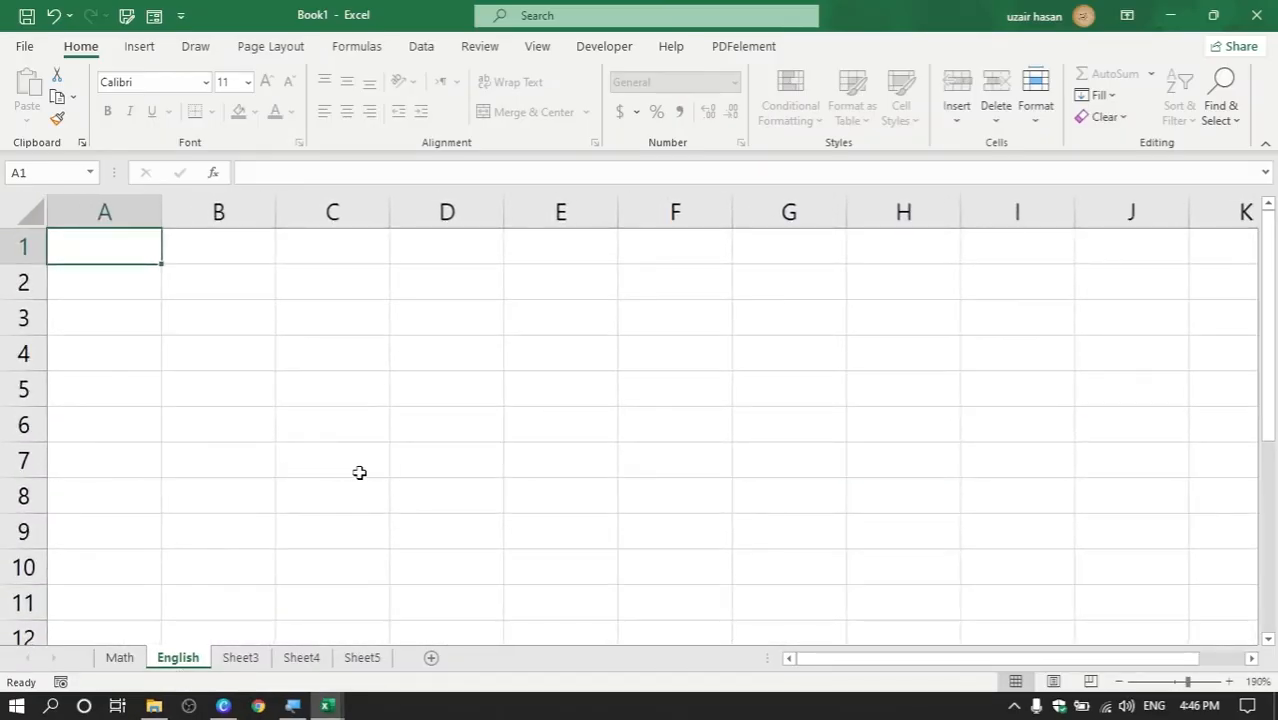
left_click_drag(137, 248, 550, 447)
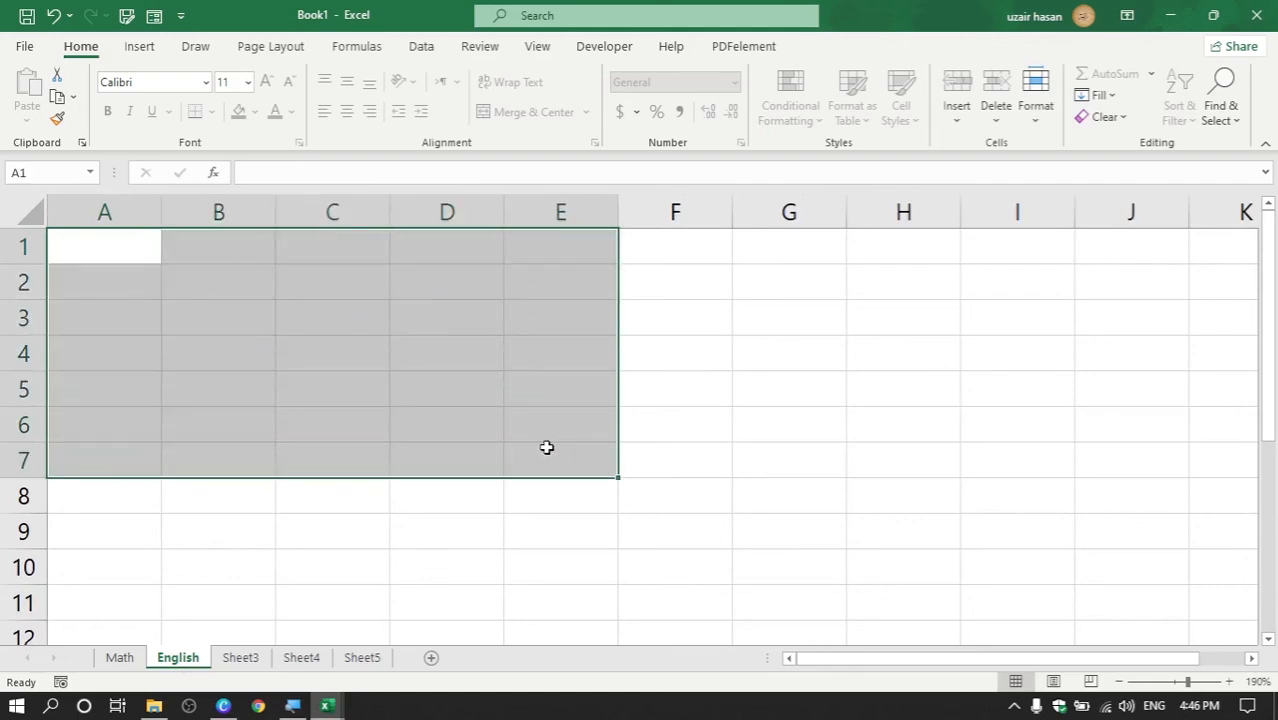
left_click(474, 426)
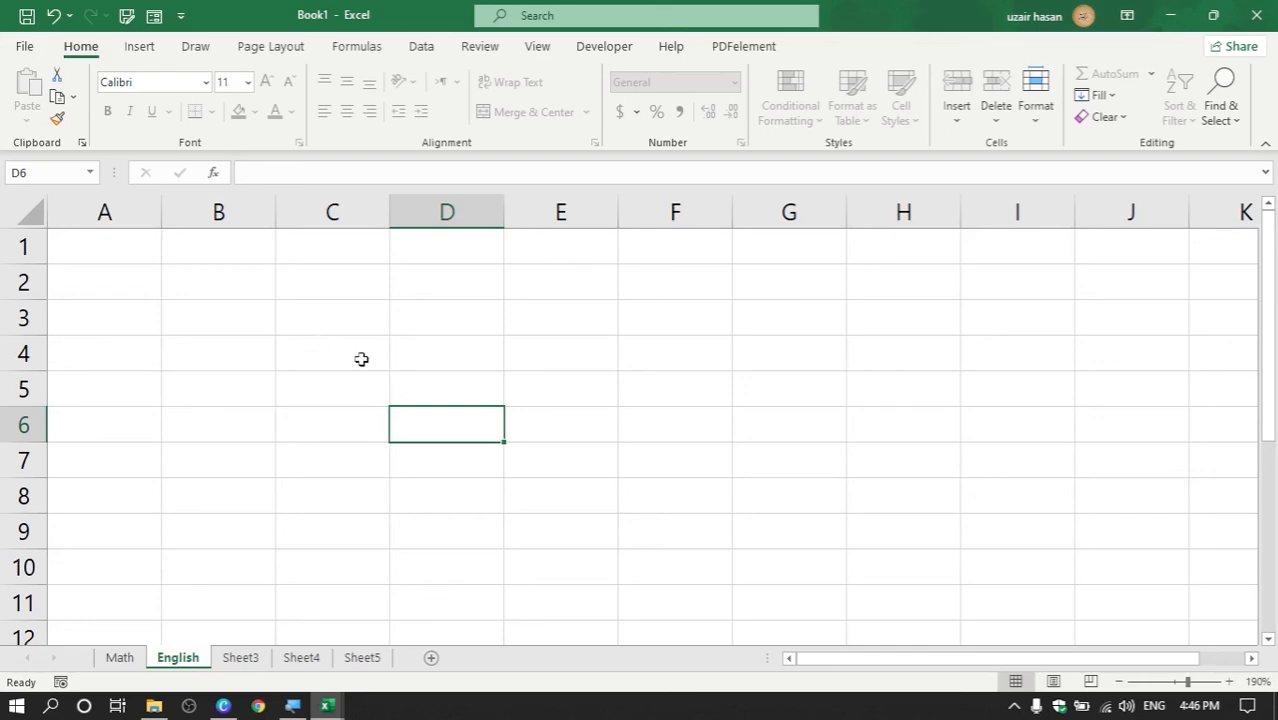
left_click(430, 363)
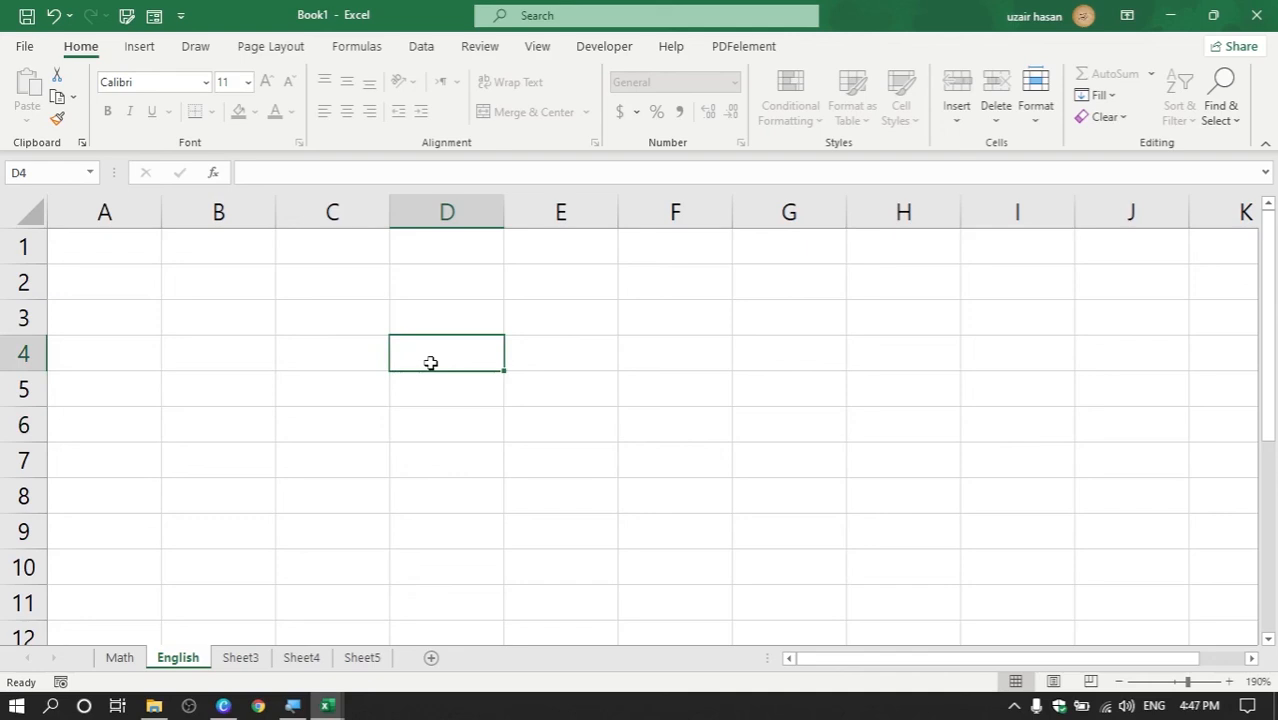
double_click(430, 363)
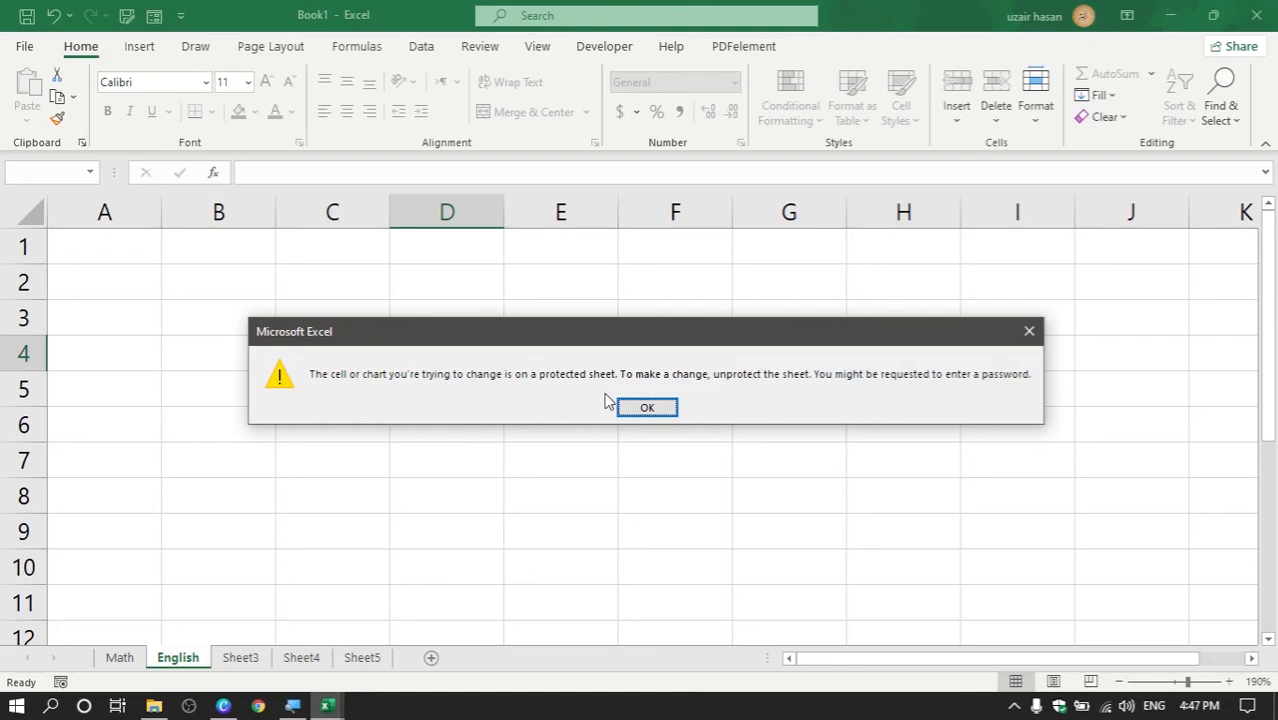
left_click(622, 406)
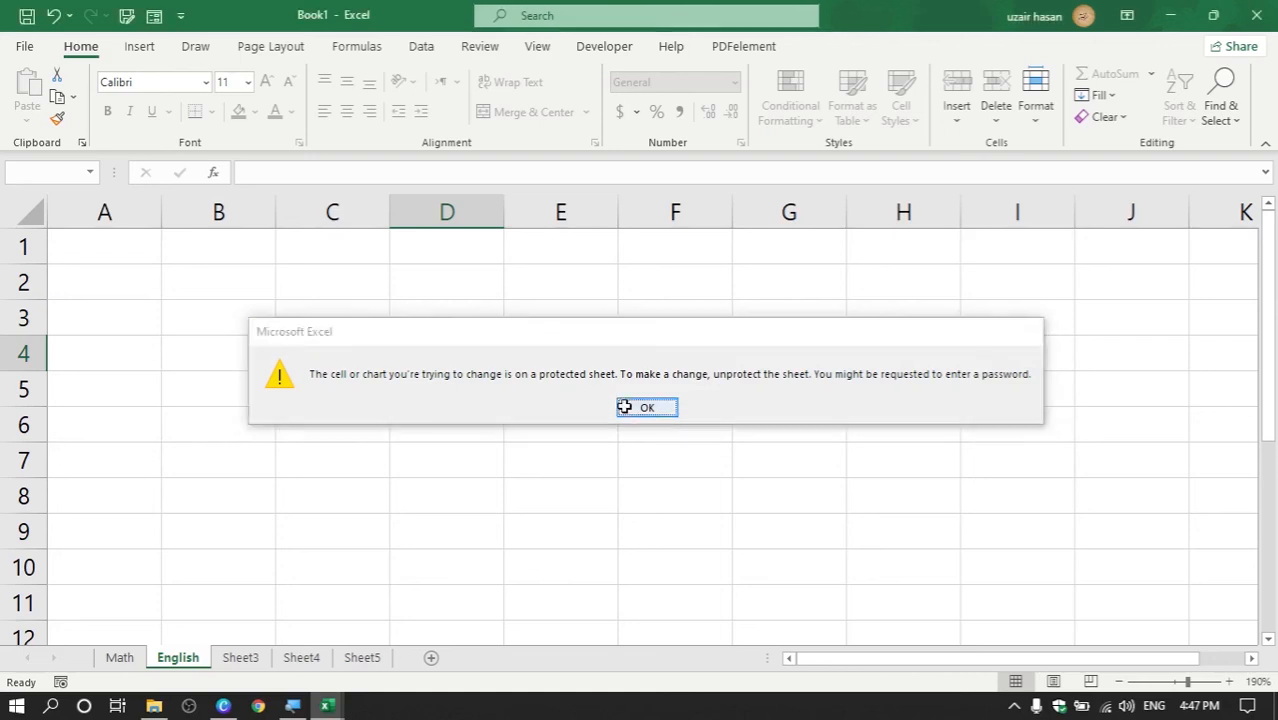
left_click_drag(399, 290, 663, 479)
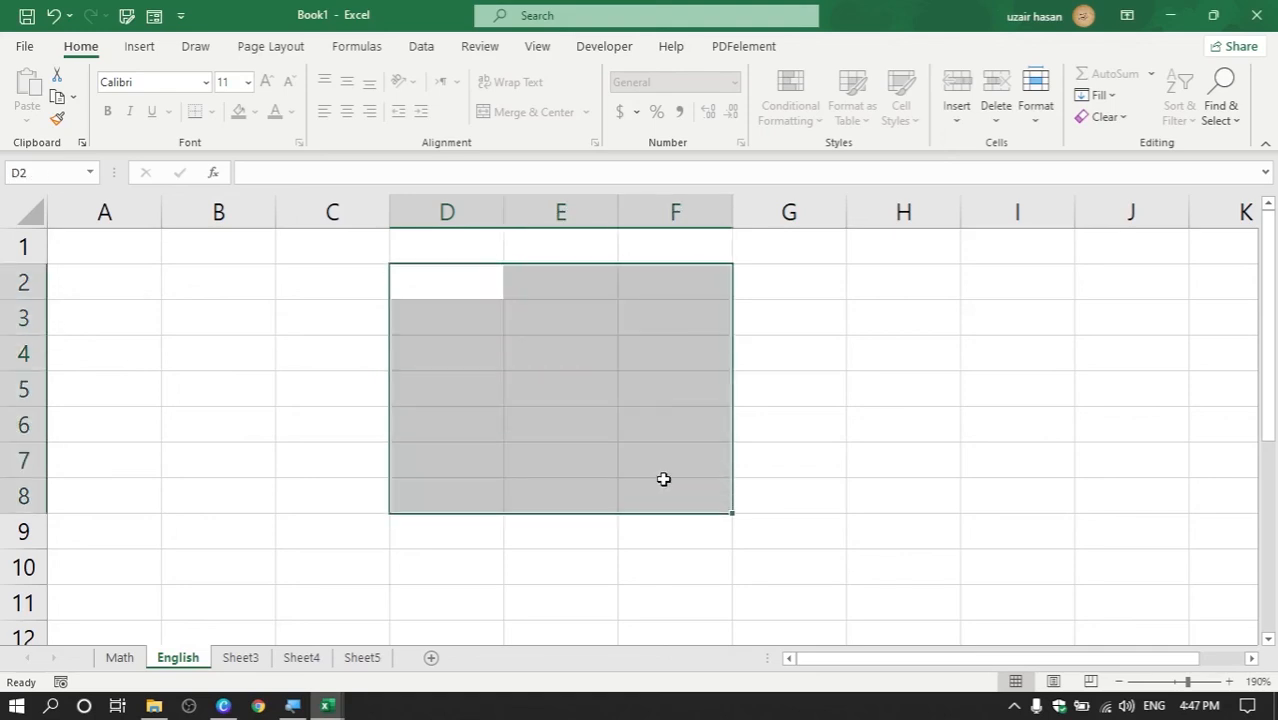
key("Delete")
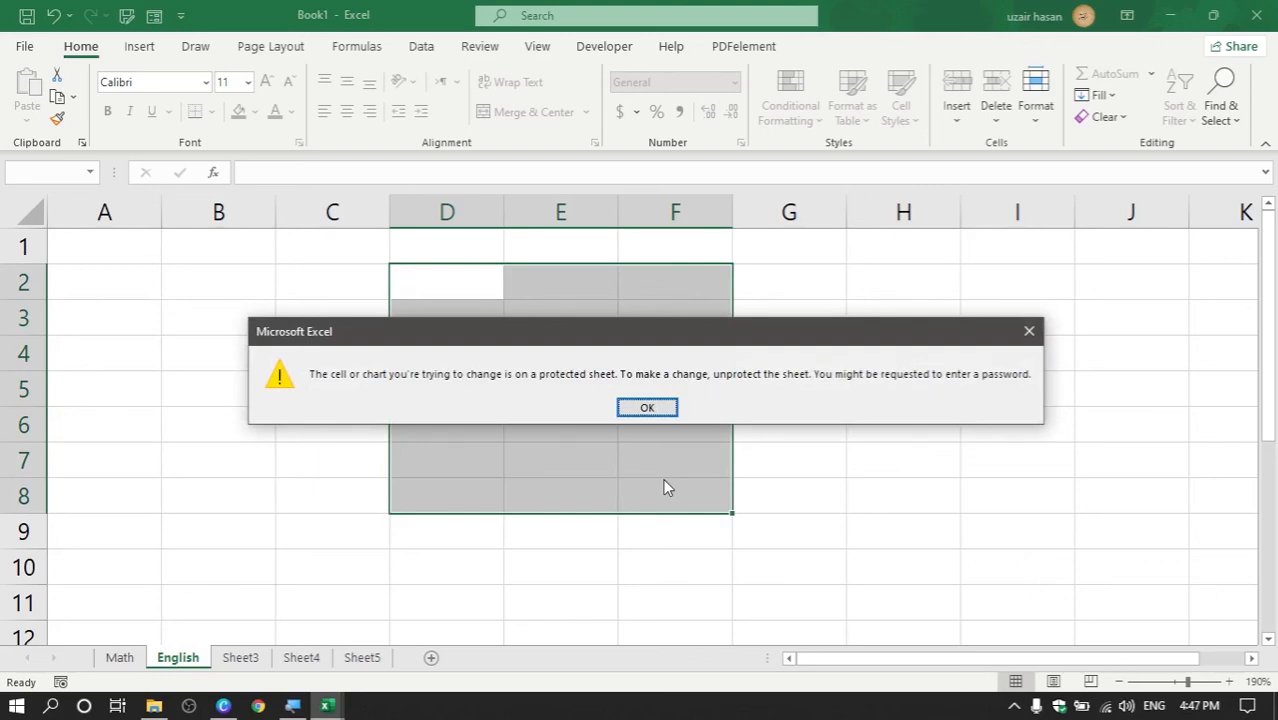
left_click(1029, 331)
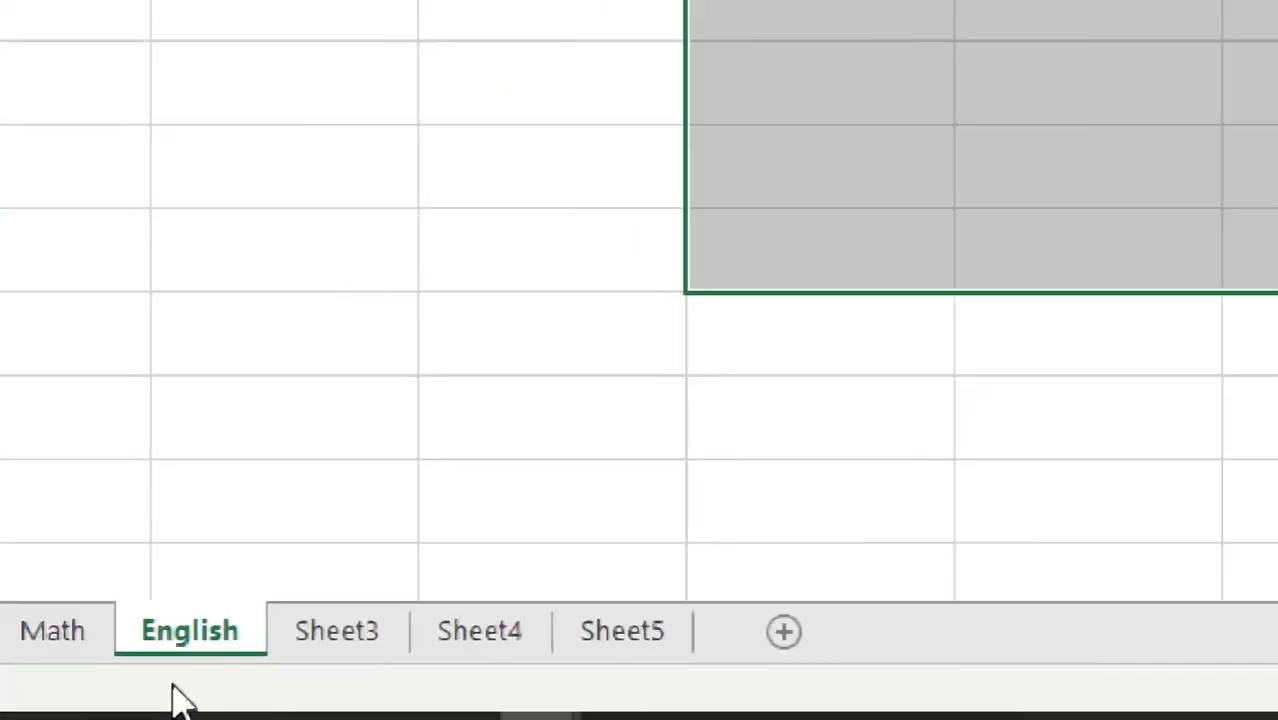
Unprotect the English sheet by entering its password
right_click(215, 632)
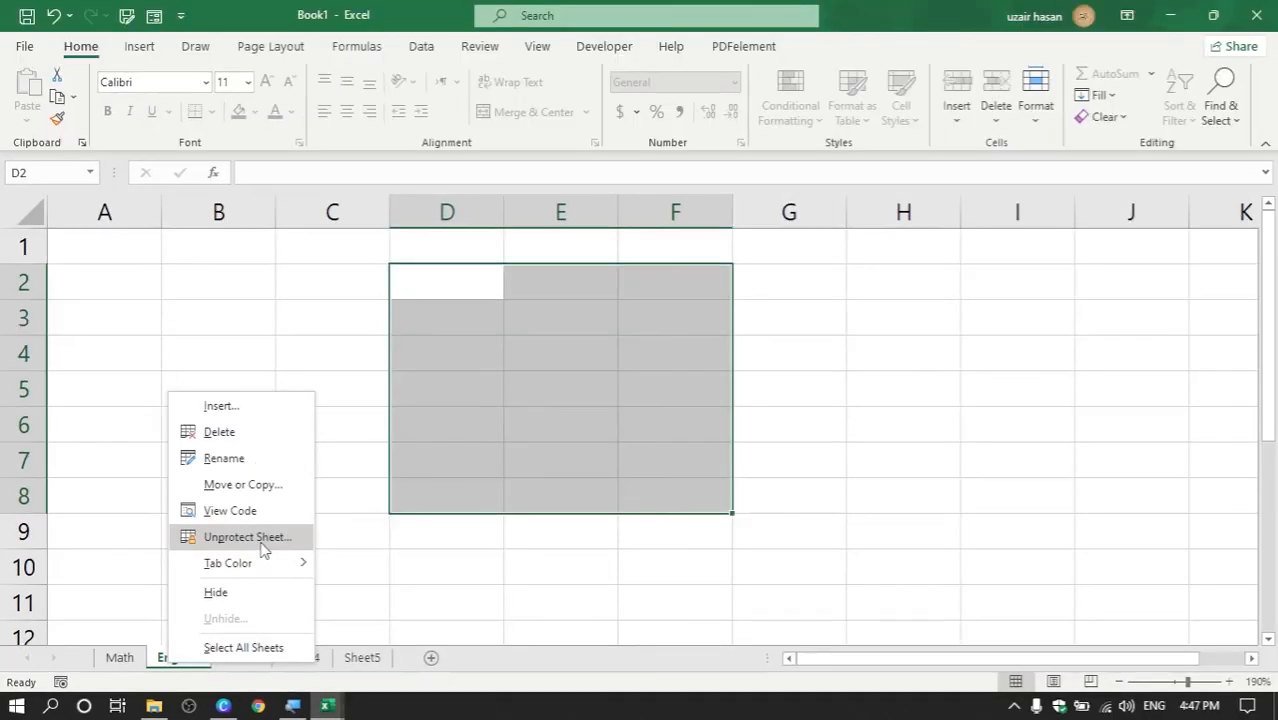
left_click(262, 548)
left_click_drag(149, 496, 513, 439)
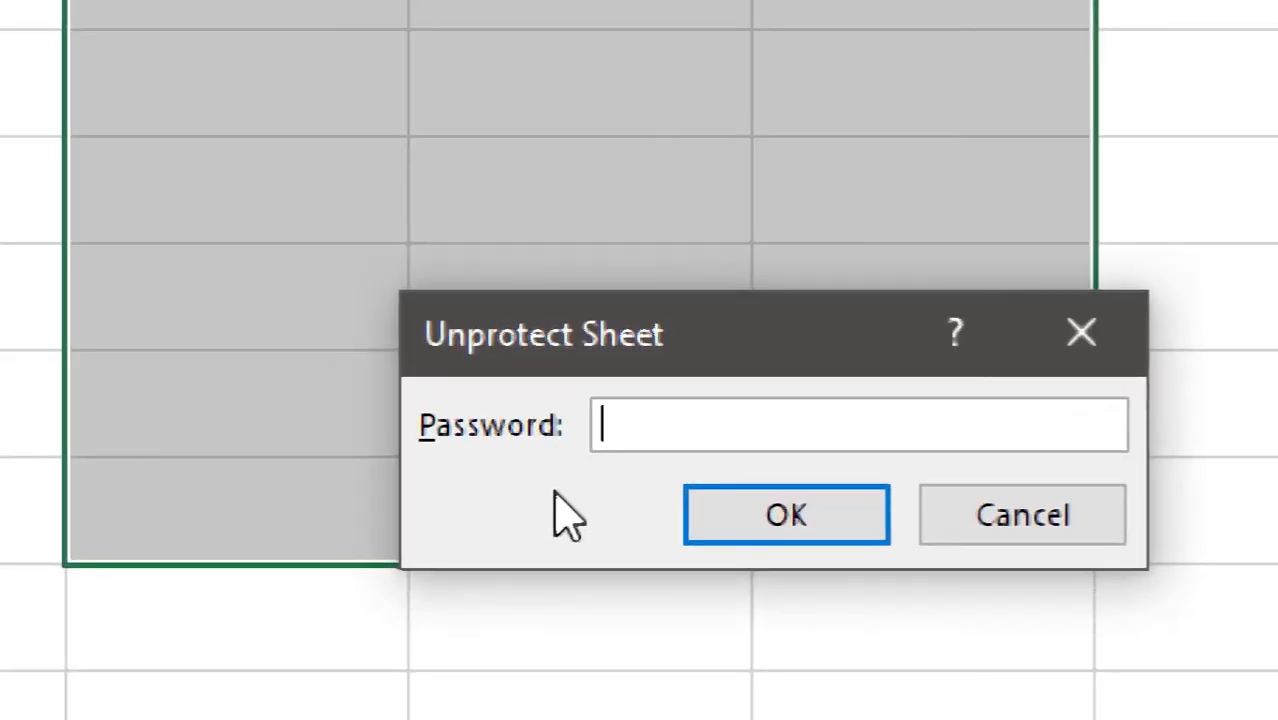
type("•••")
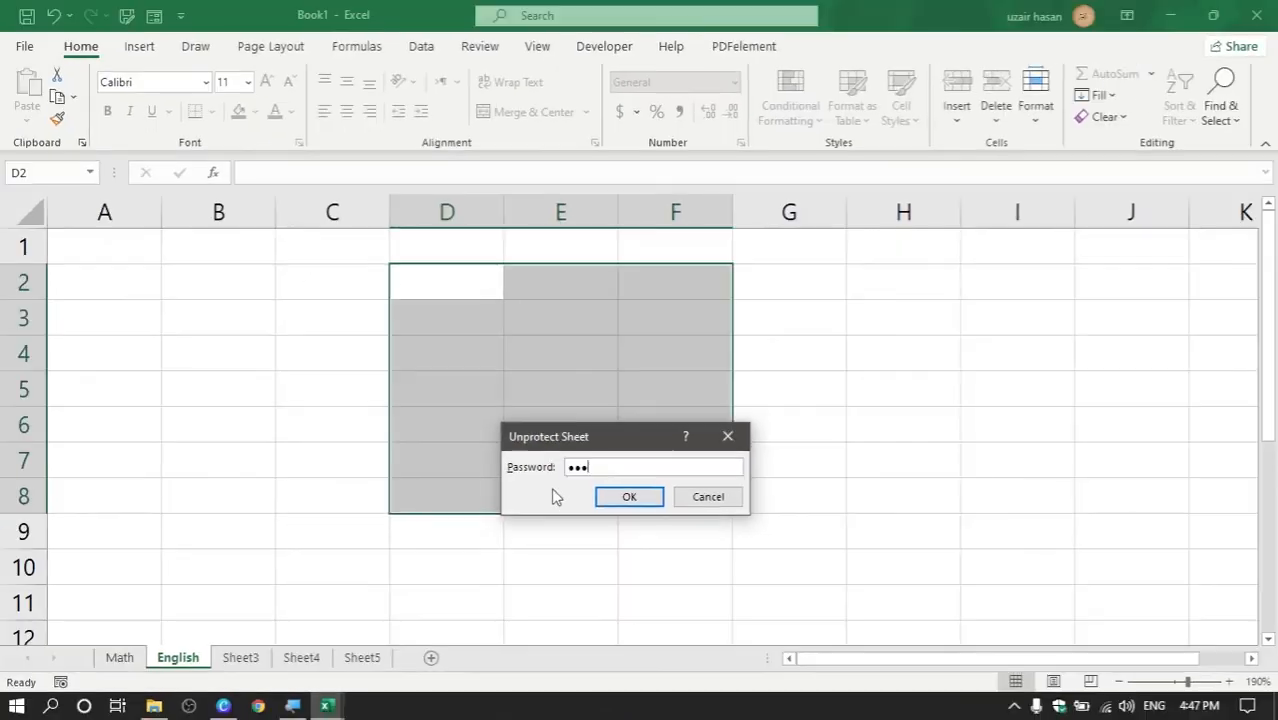
left_click(630, 497)
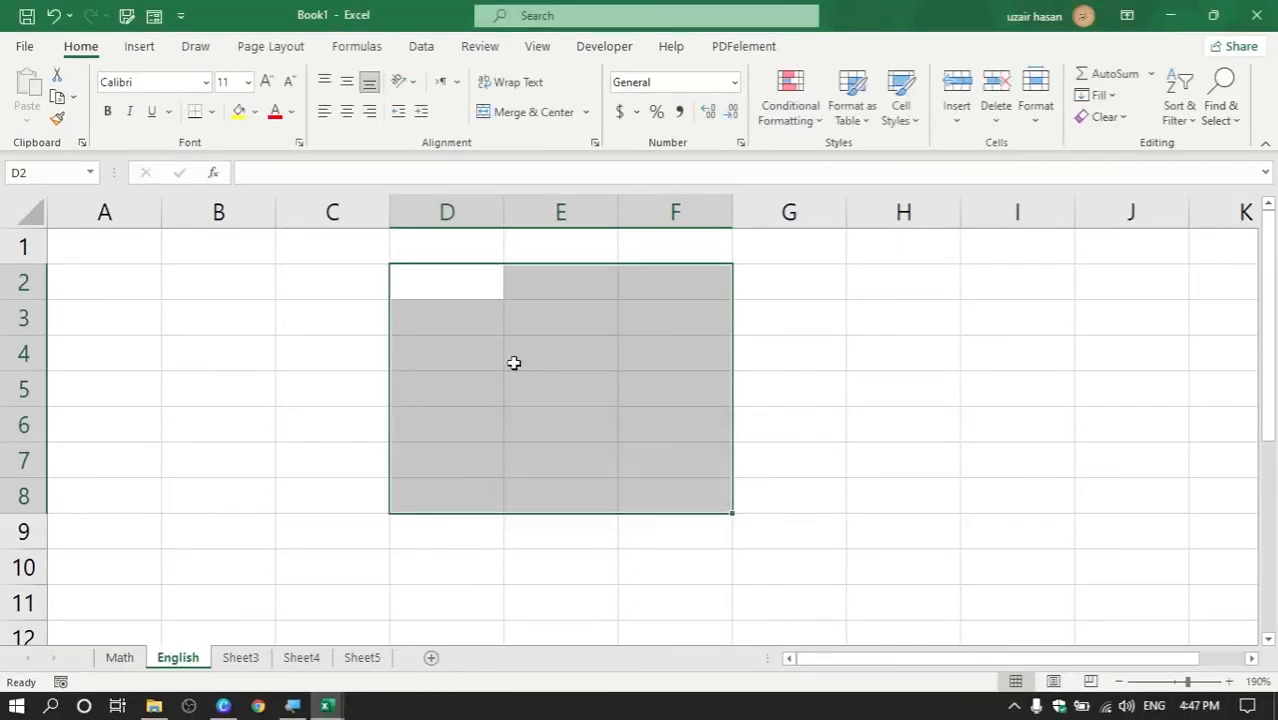
Test editing by entering 111 in D3, then clear the cell
left_click(441, 306)
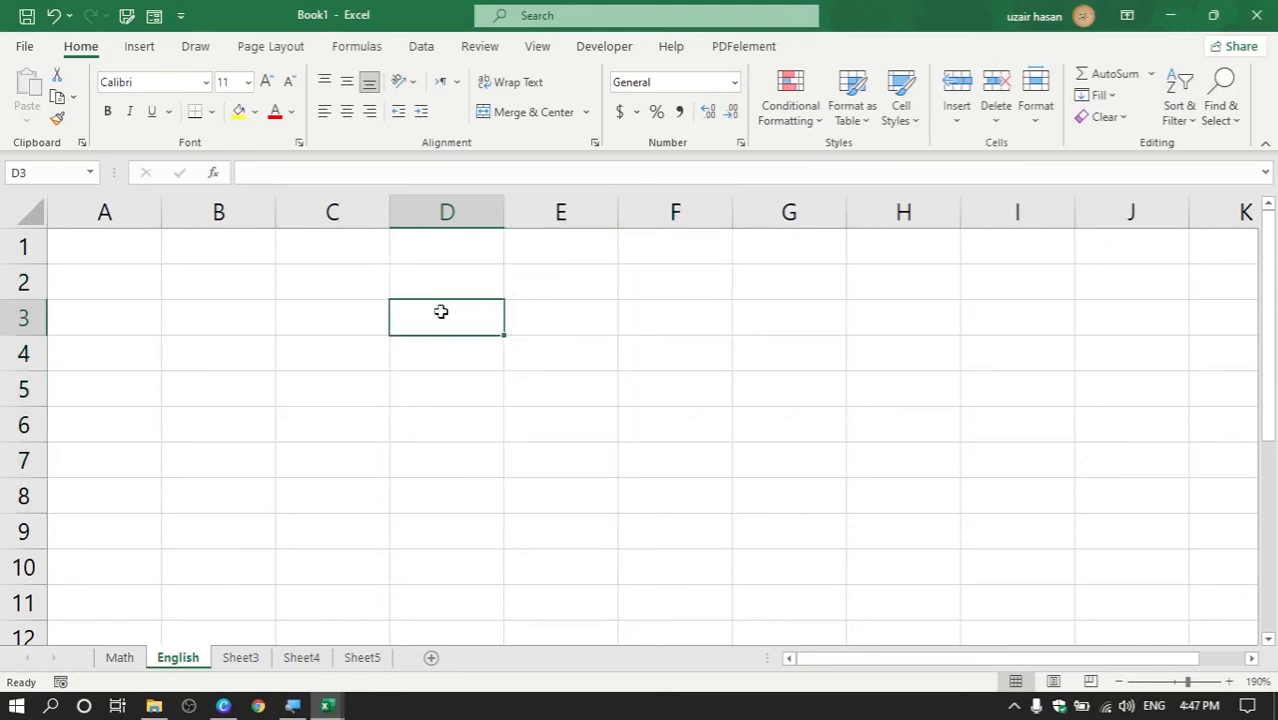
type("111")
key("Return")
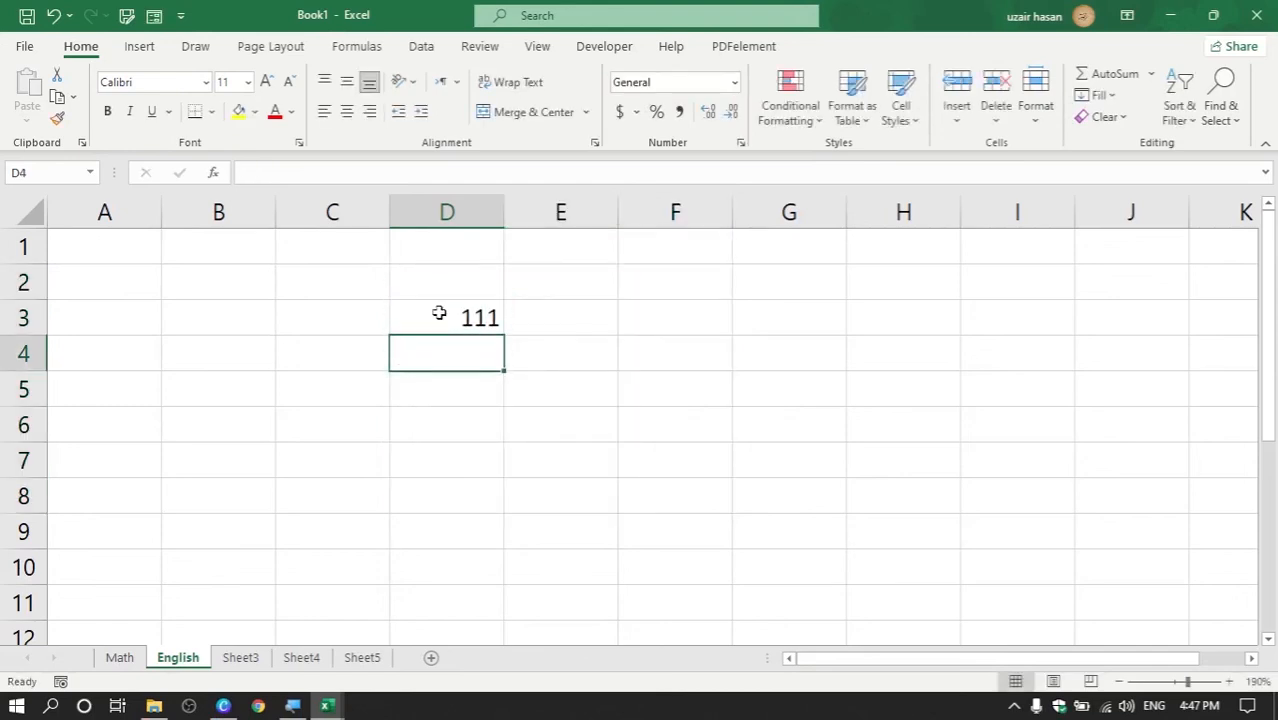
left_click(440, 326)
key("Delete")
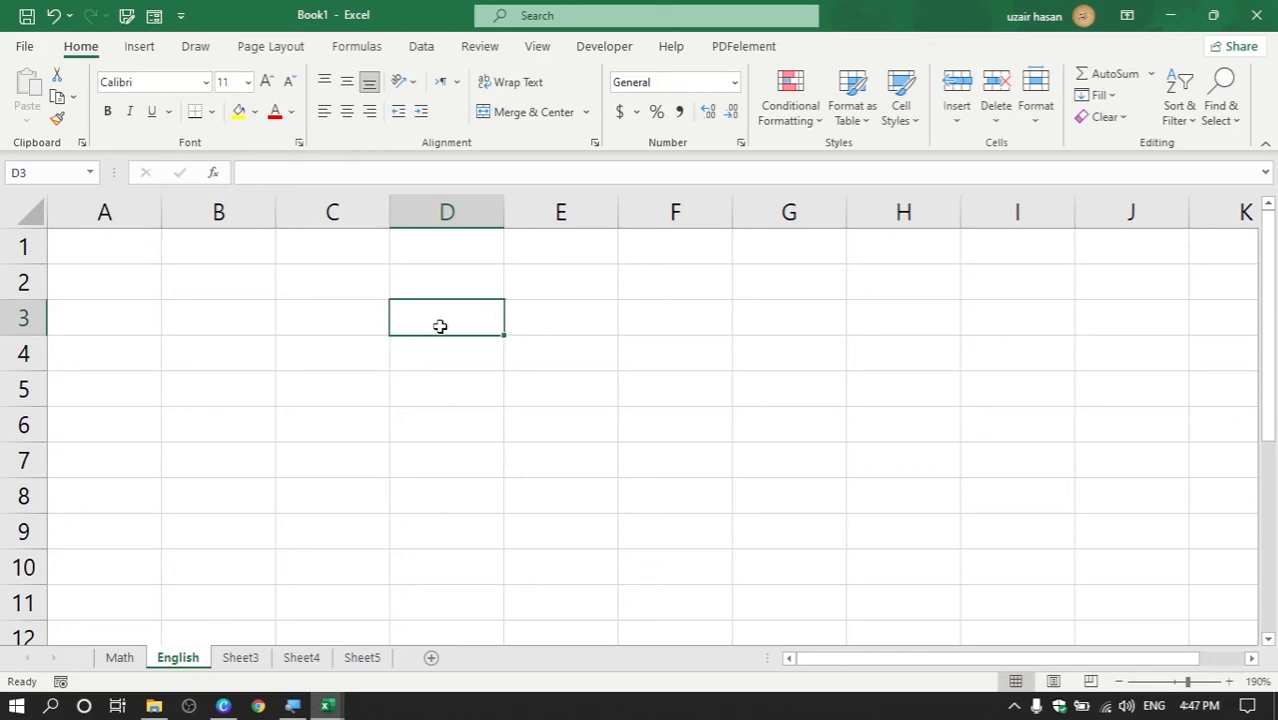